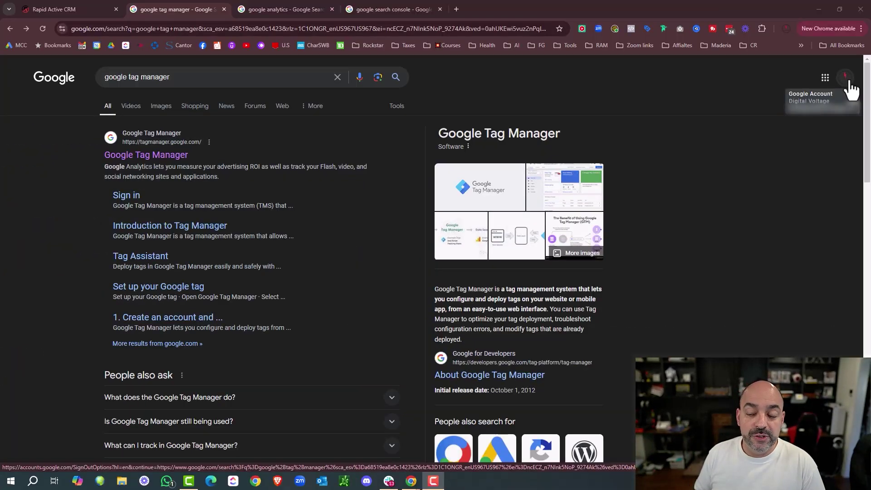
Open Google Tag Manager from the search results and look through the list of existing accounts.
triple_click(200, 76)
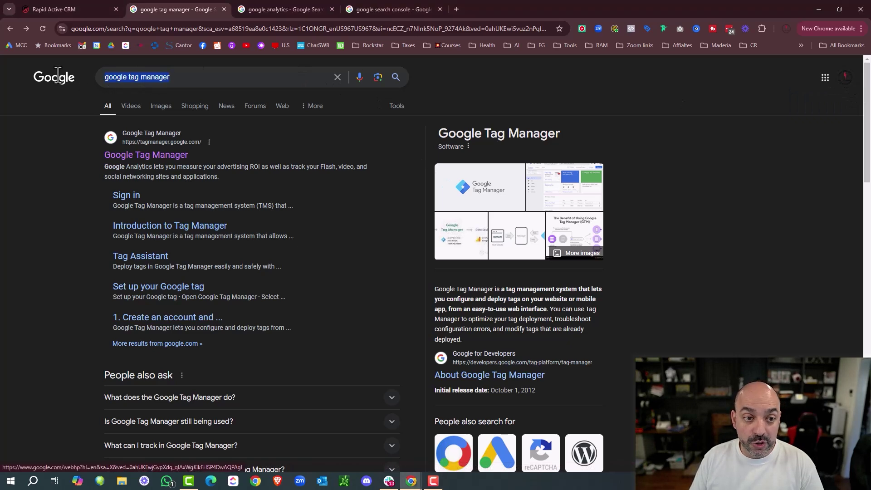
click(137, 156)
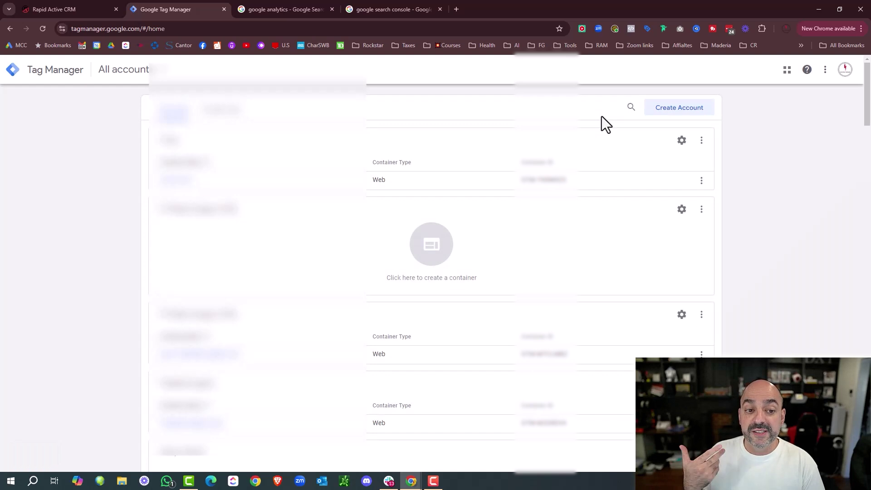
scroll(700, 159, down, 15)
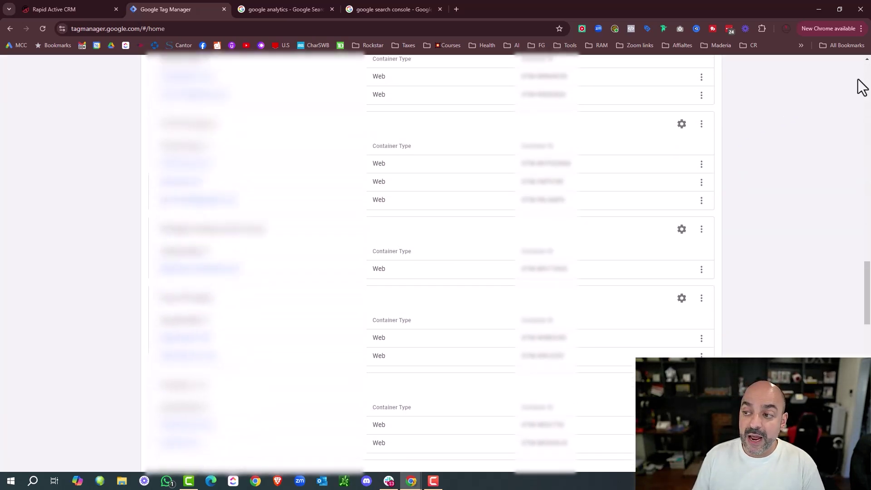
scroll(857, 95, up, 15)
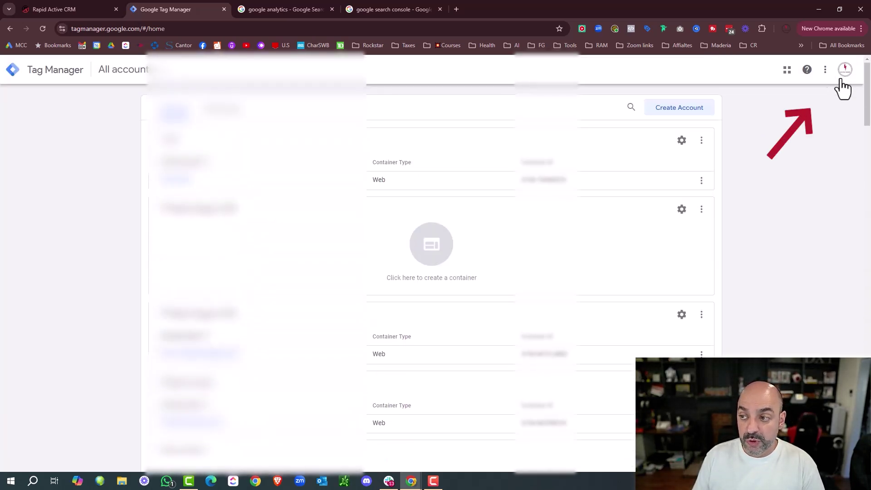
scroll(747, 180, down, 8)
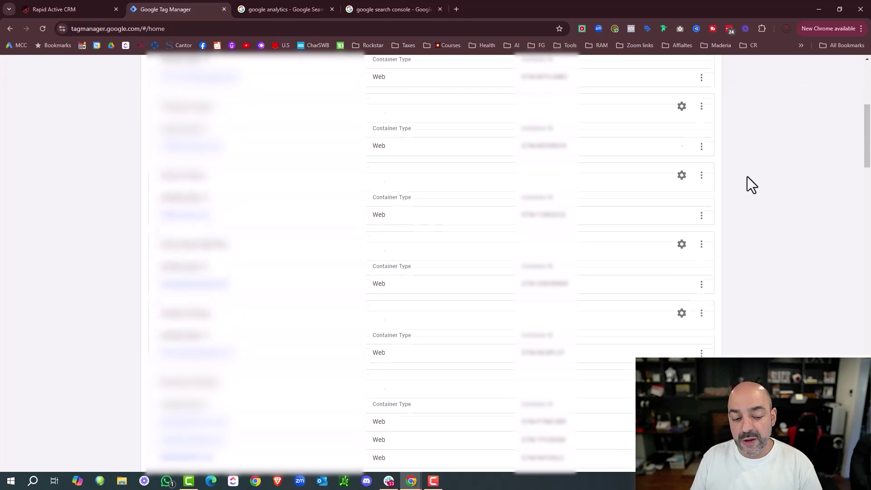
scroll(731, 161, down, 5)
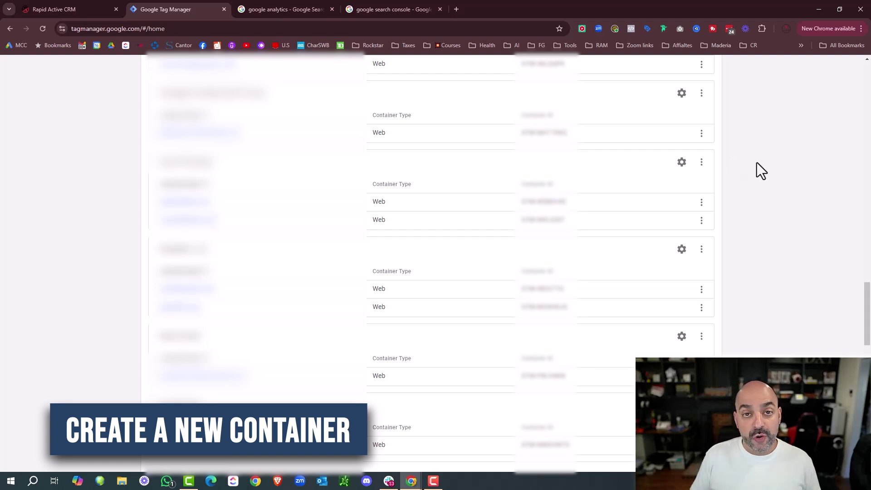
scroll(757, 162, up, 15)
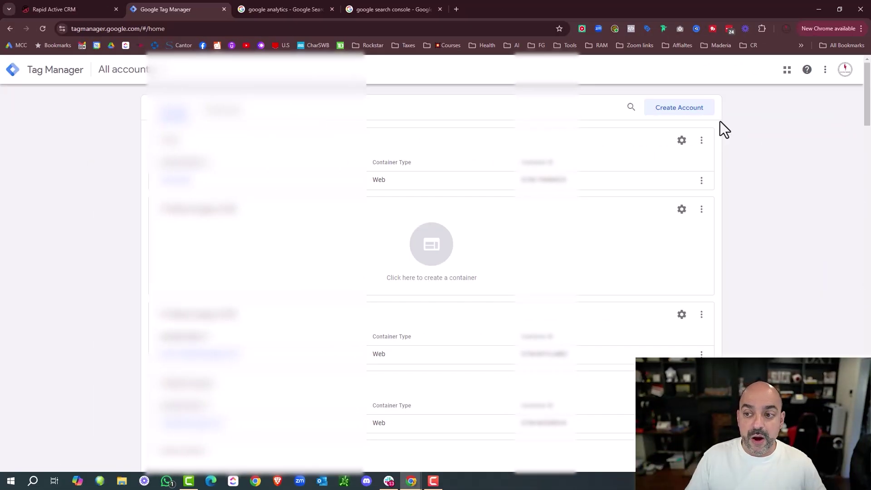
Start a new Tag Manager account and name it Blissful Basics.
click(686, 108)
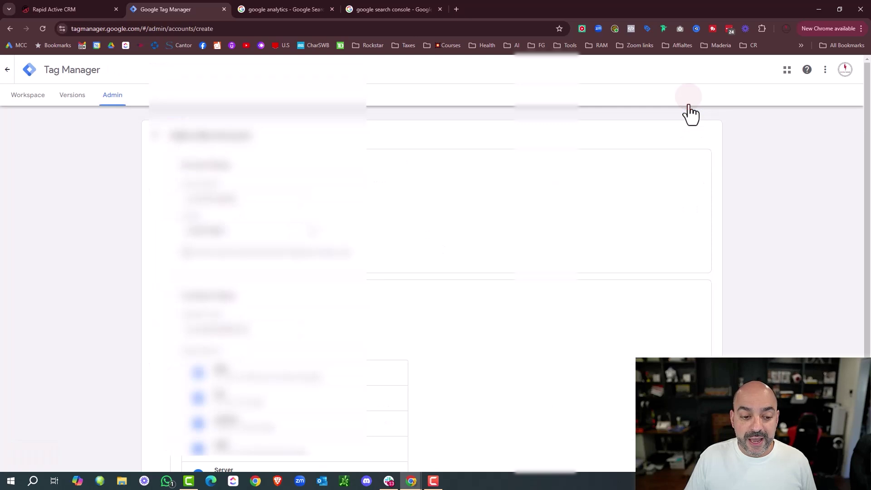
click(238, 195)
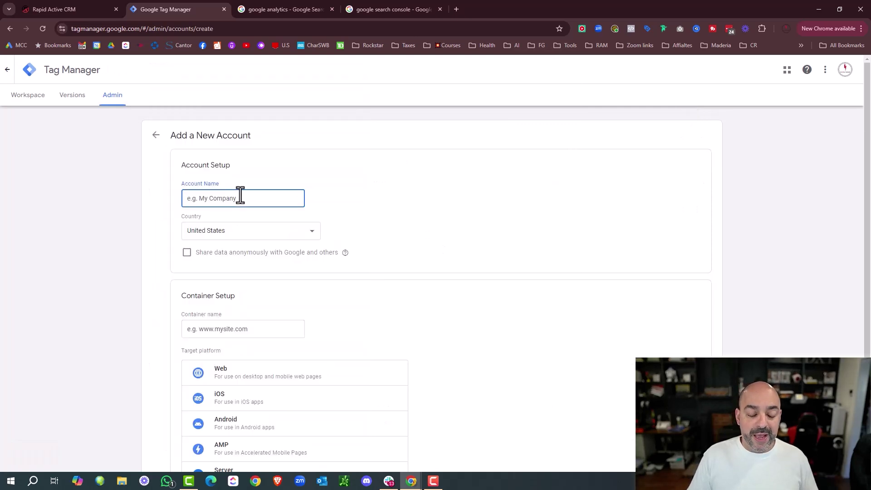
text(Blissful Basics)
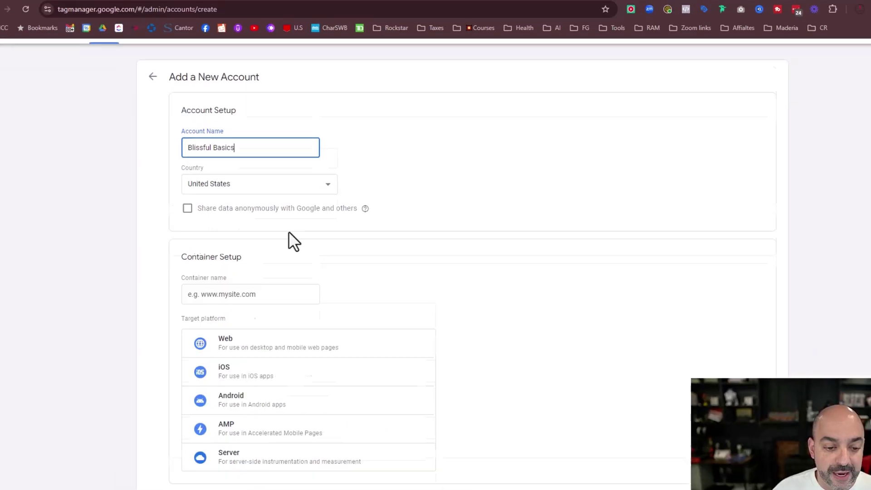
scroll(200, 167, down, 1)
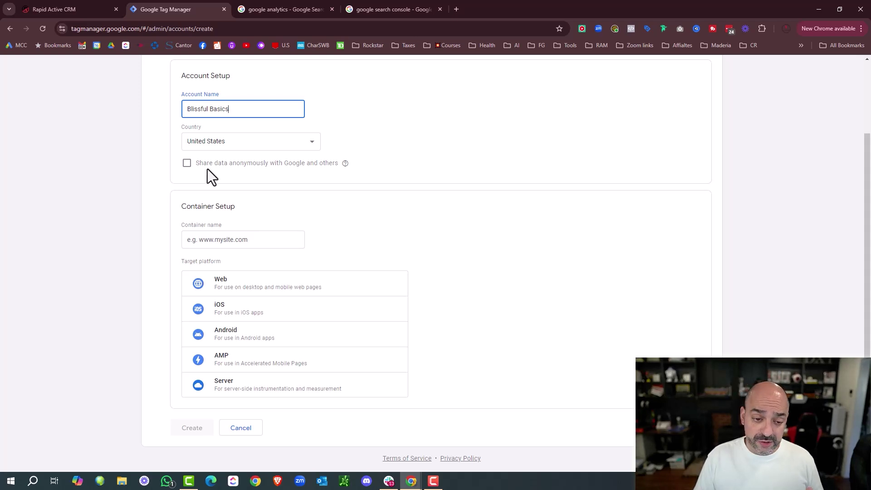
Name the container blissfulbasics.com, set its target platform to Web, and create the account.
click(225, 245)
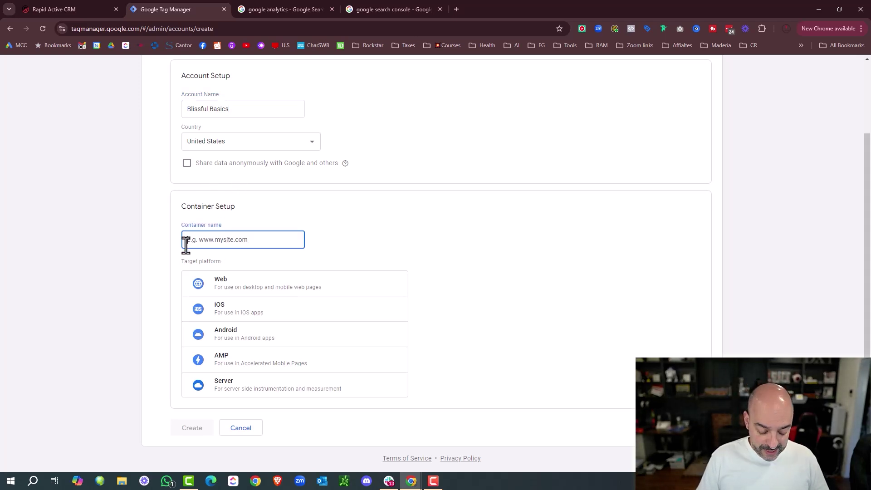
text(Bl)
text(issfulbasics.com)
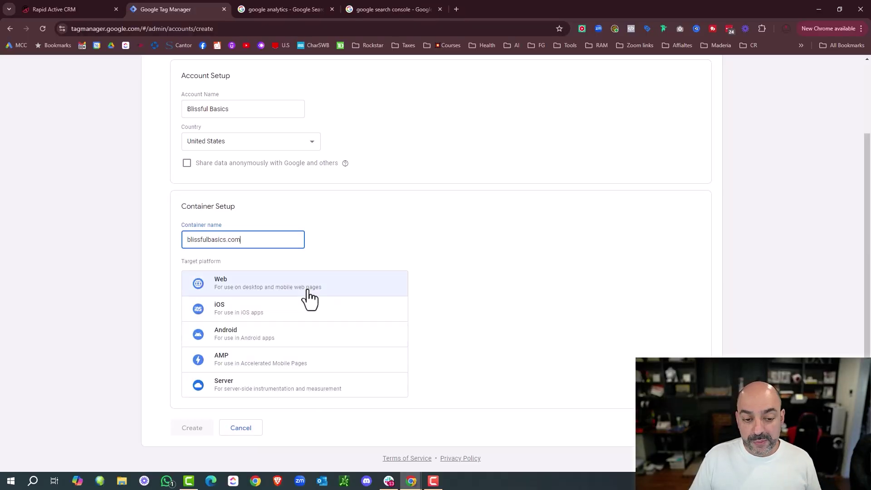
click(310, 286)
click(198, 429)
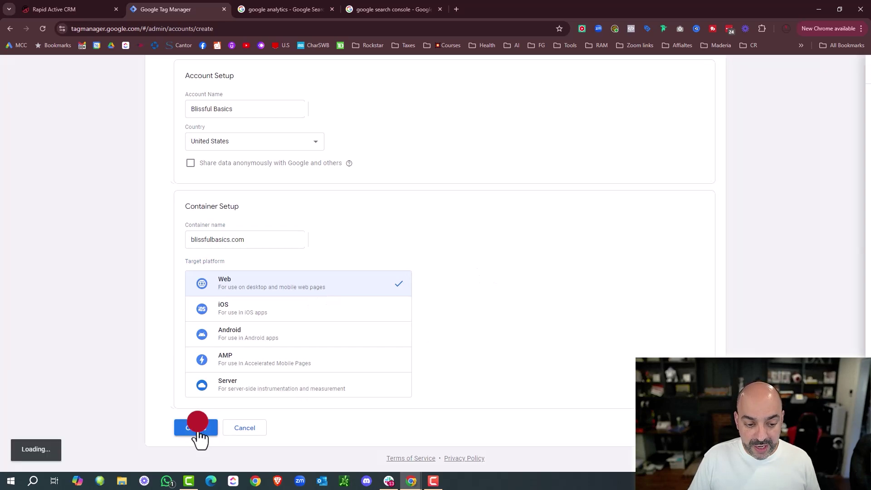
Accept the Terms of Service including the GDPR Data Processing Terms, and dismiss the Install Google Tag Manager dialog.
scroll(528, 225, down, 4)
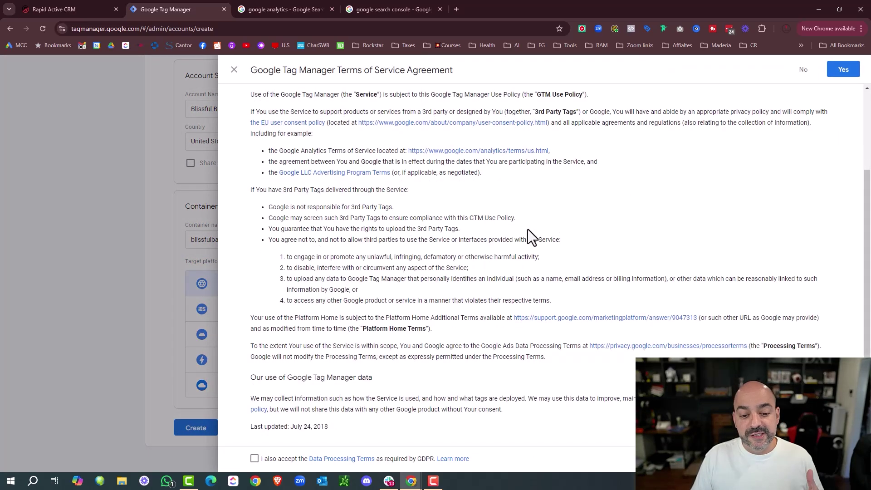
click(255, 459)
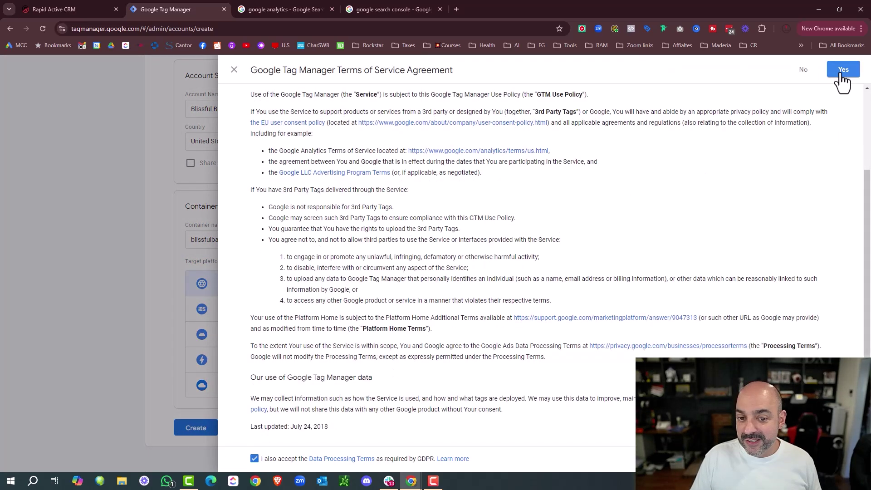
click(843, 70)
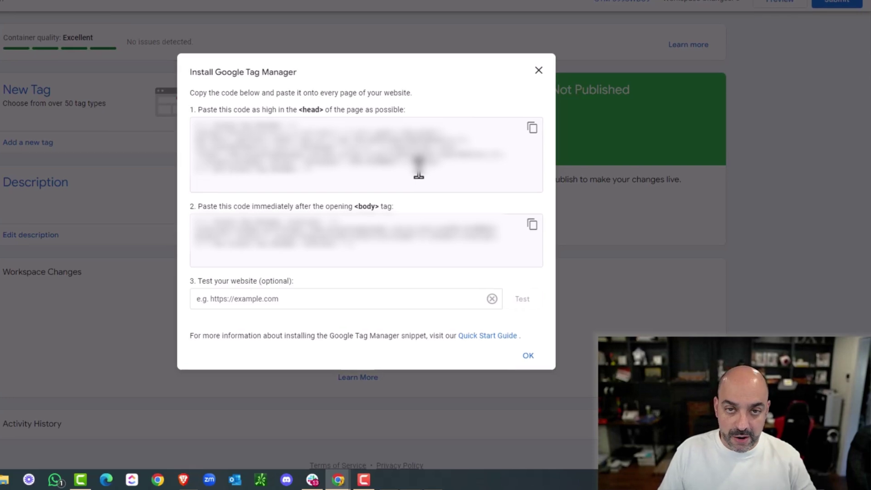
click(535, 66)
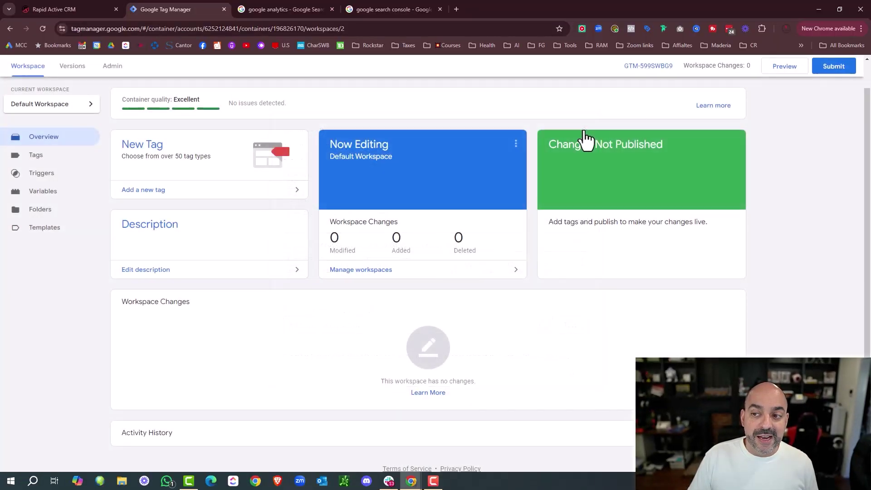
View the container's installation code snippets again through its container ID, and close them.
click(654, 68)
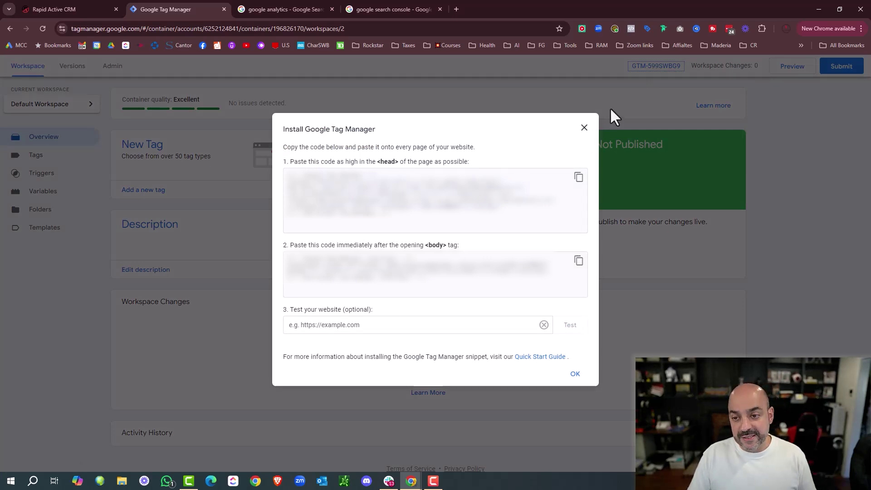
click(584, 128)
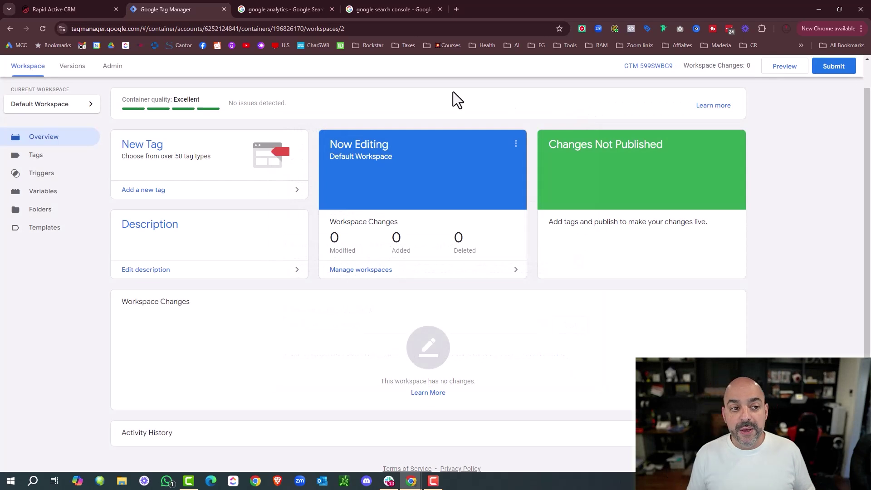
scroll(481, 94, up, 1)
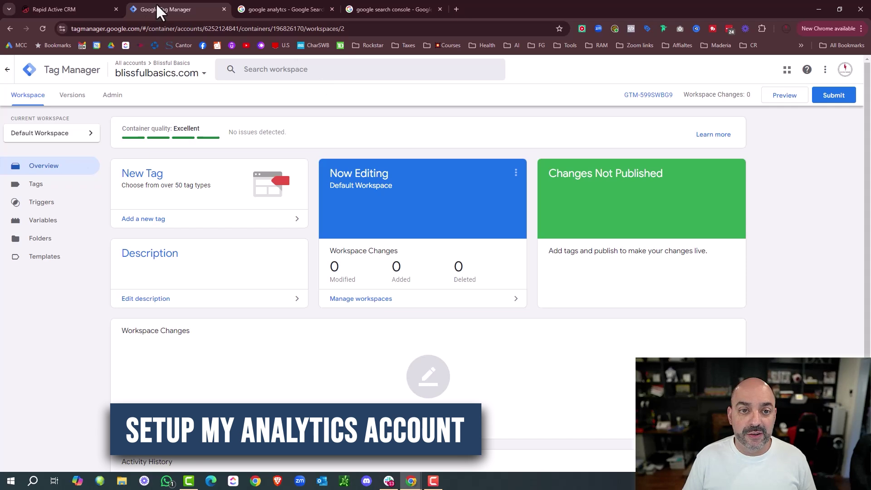
Switch to the Google Analytics search results, search for "google analytics login", and open Google Analytics.
click(264, 8)
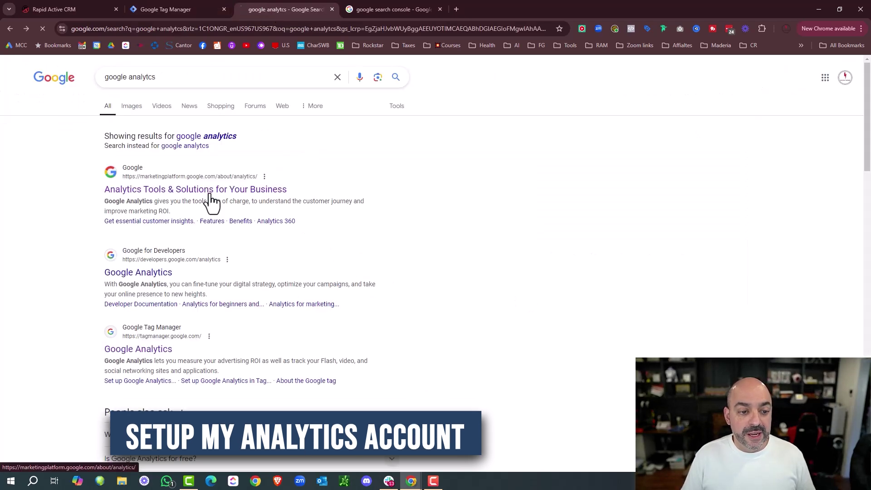
click(211, 191)
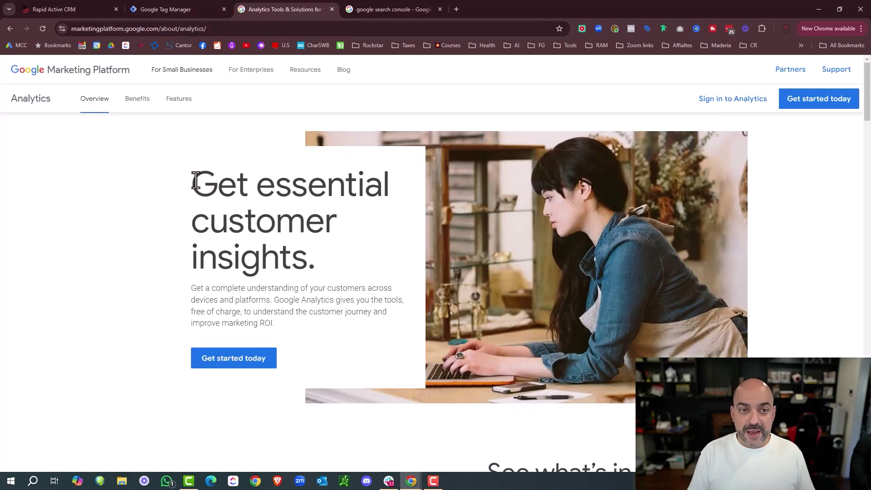
click(17, 27)
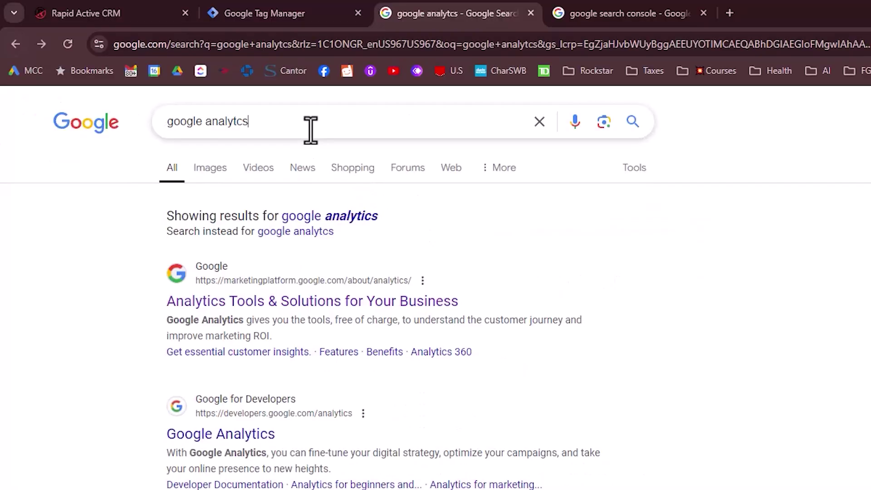
click(194, 80)
click(245, 153)
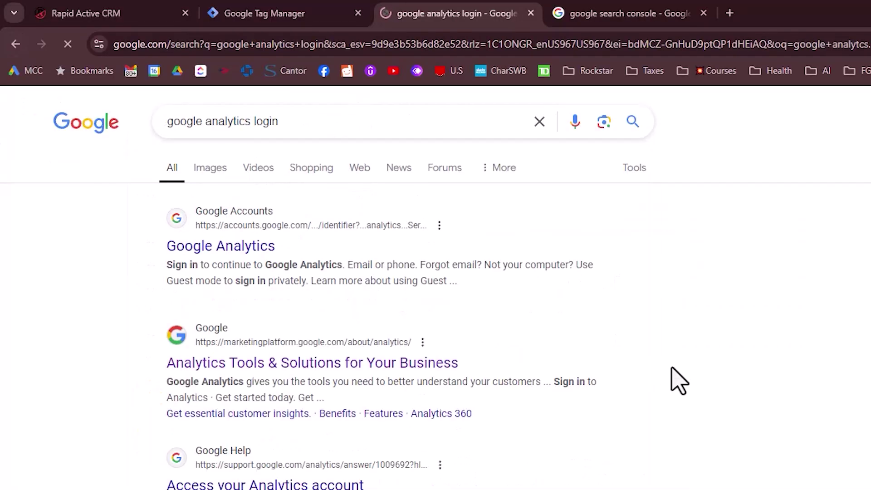
click(240, 248)
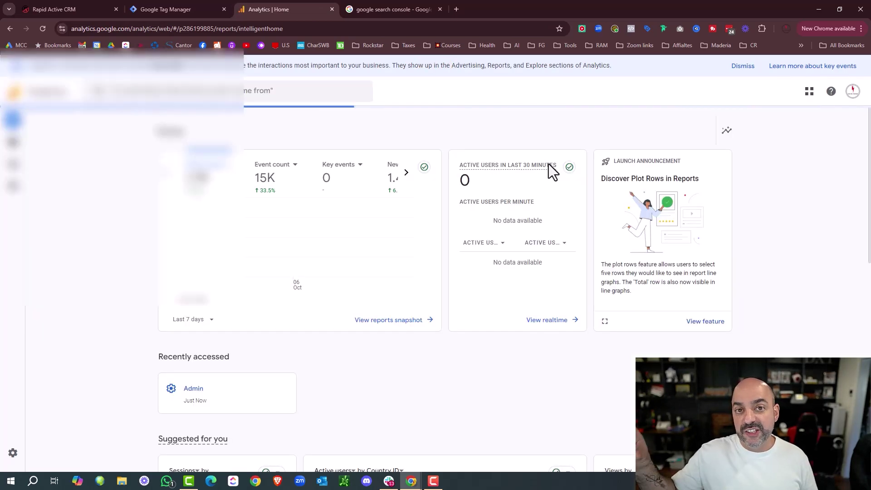
Go to the Analytics admin settings and start creating a new account.
click(109, 93)
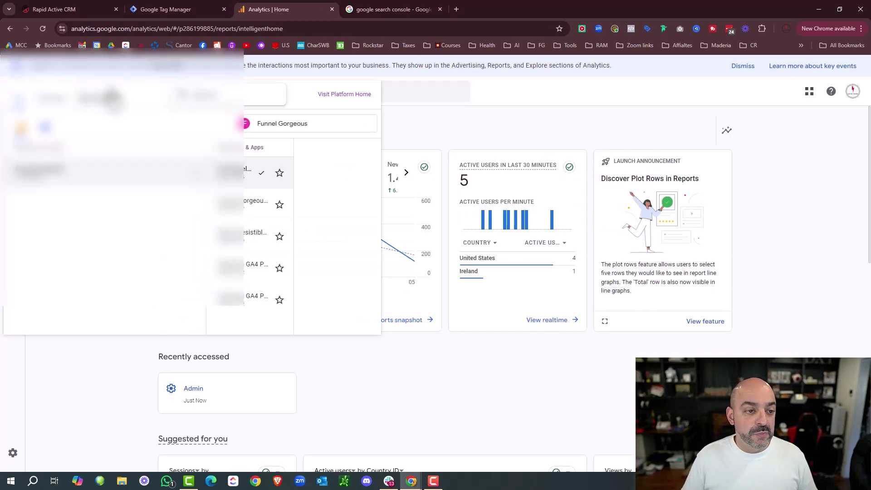
click(71, 231)
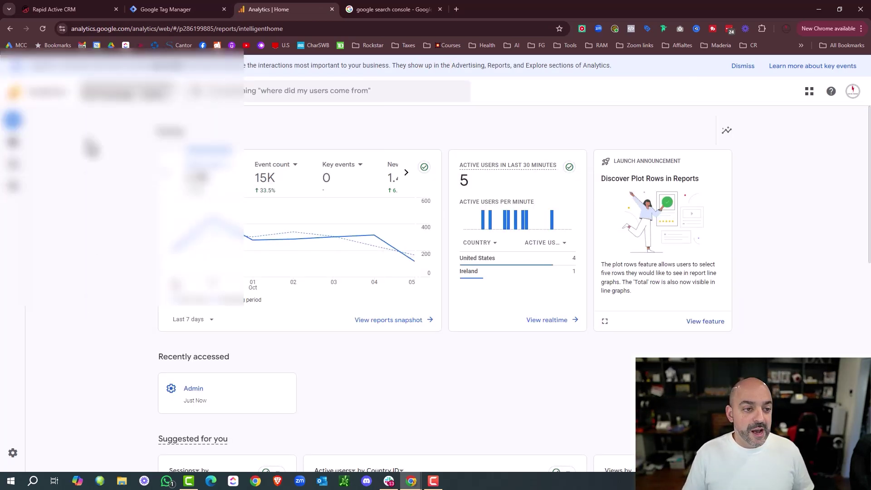
click(13, 453)
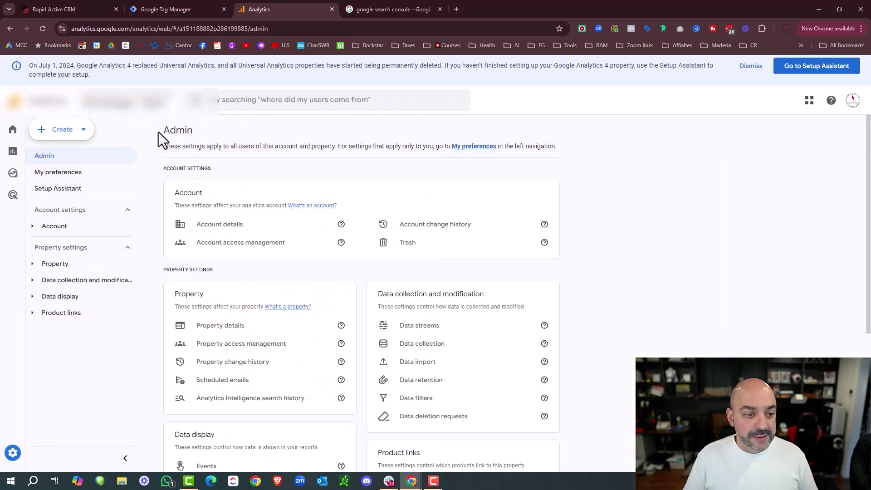
click(71, 135)
click(64, 155)
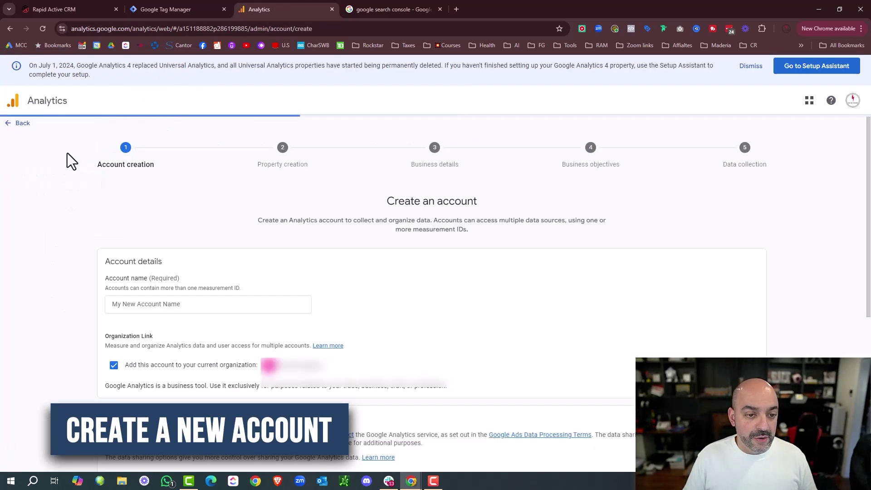
Turn off adding the new Analytics account to the current organization.
click(114, 366)
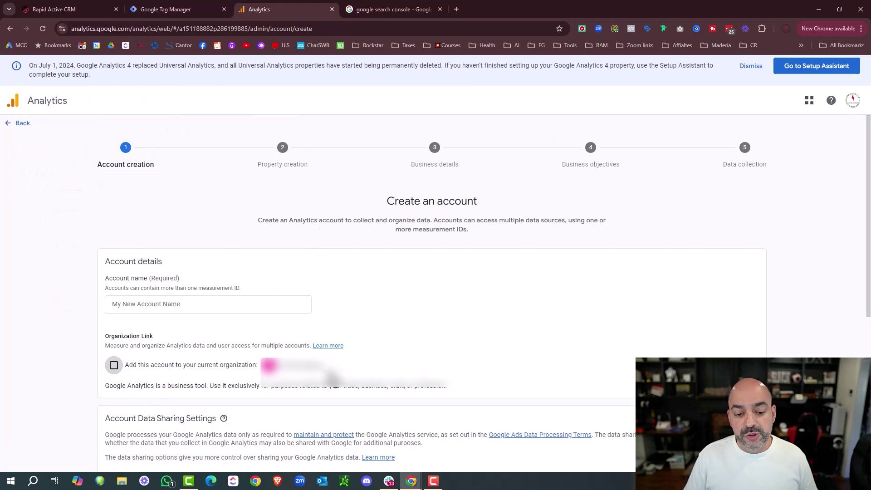
click(203, 303)
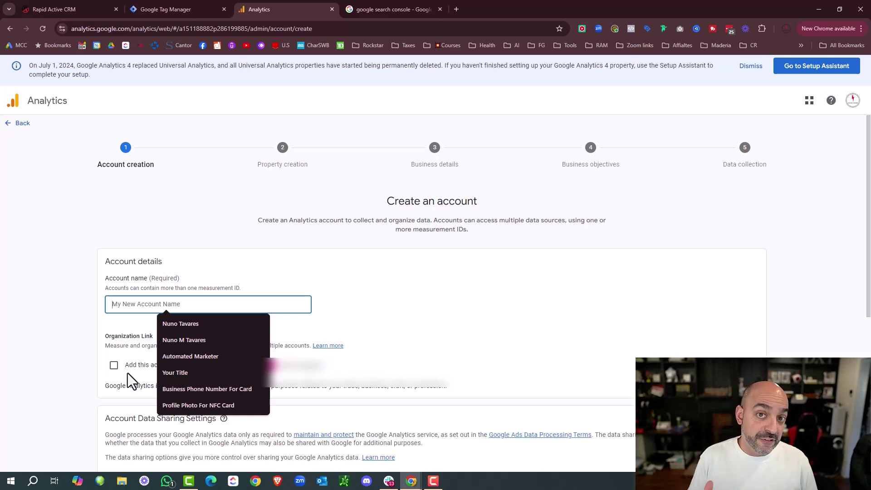
click(147, 290)
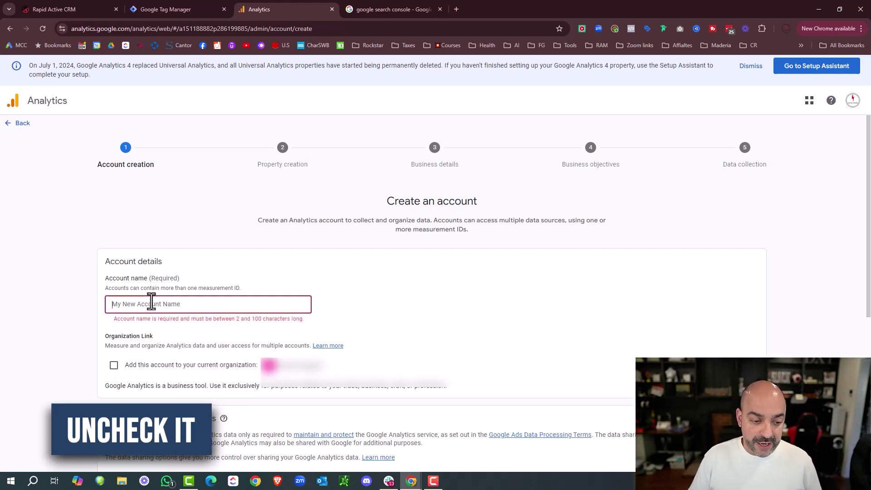
Enter Blissful Basics as the name of the new Analytics account.
click(152, 300)
text(Blissful basics)
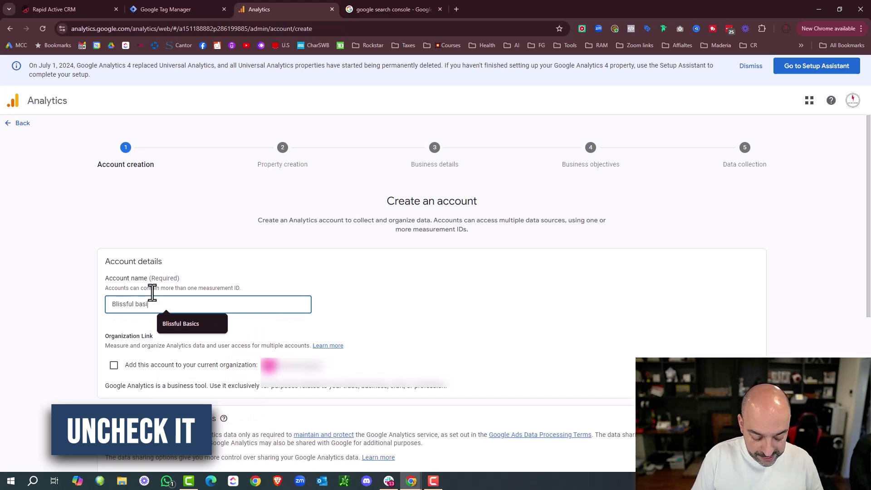
key(Left)
key(Left)
key(Left)
key(Left)
key(Left)
key(BackSpace)
text(B)
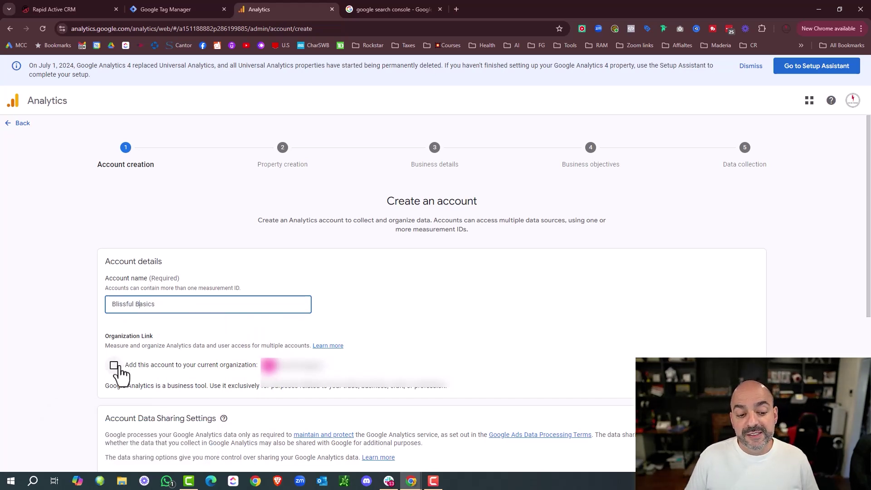
Enable sharing Analytics data with Google products & services and continue to property creation.
scroll(433, 344, down, 6)
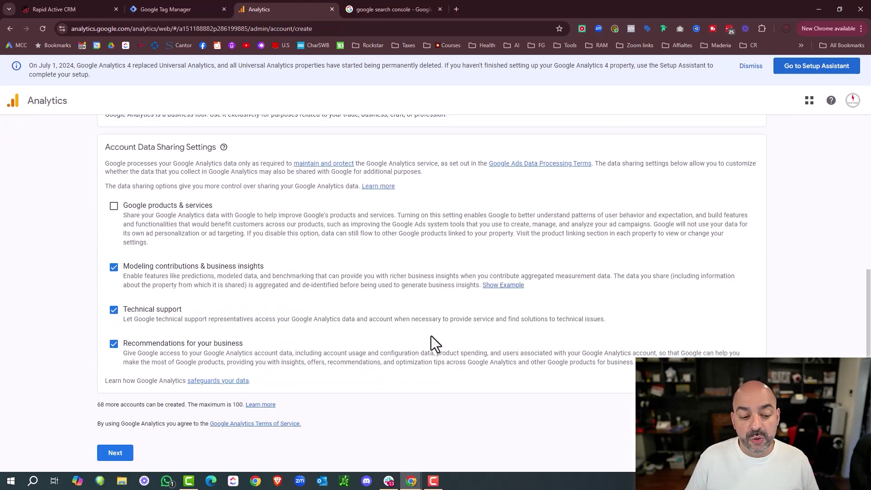
click(151, 213)
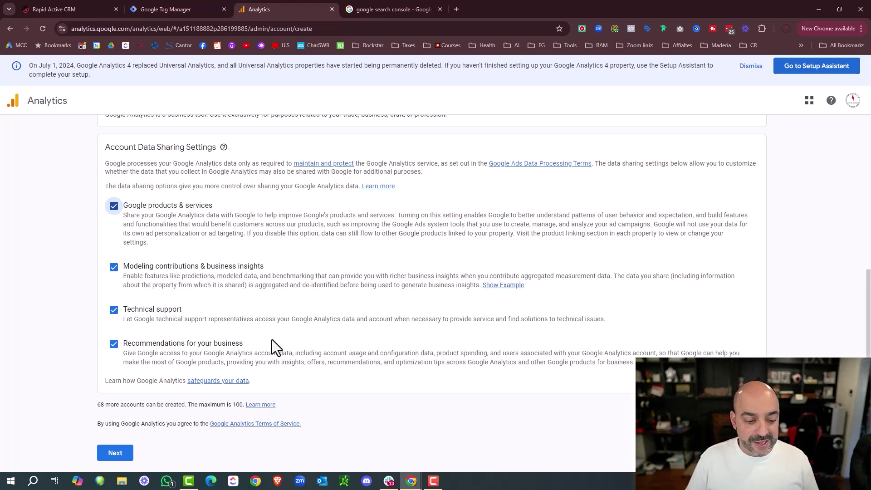
click(115, 454)
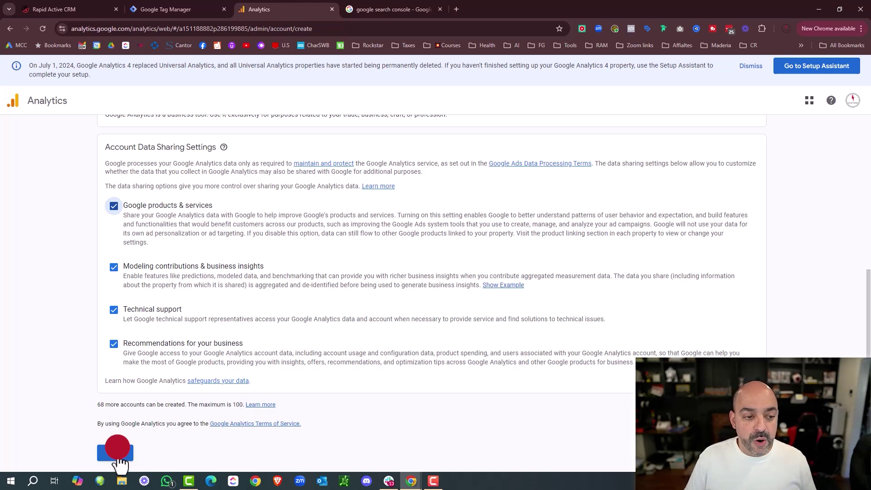
Name the new property Blissfulbasics.com, set its reporting time zone to New York Time, and continue to the business details.
click(431, 303)
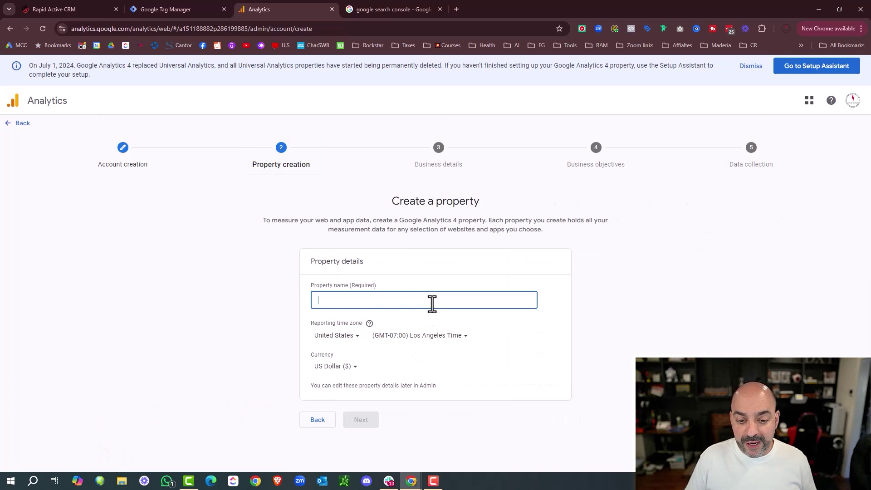
text(Blis)
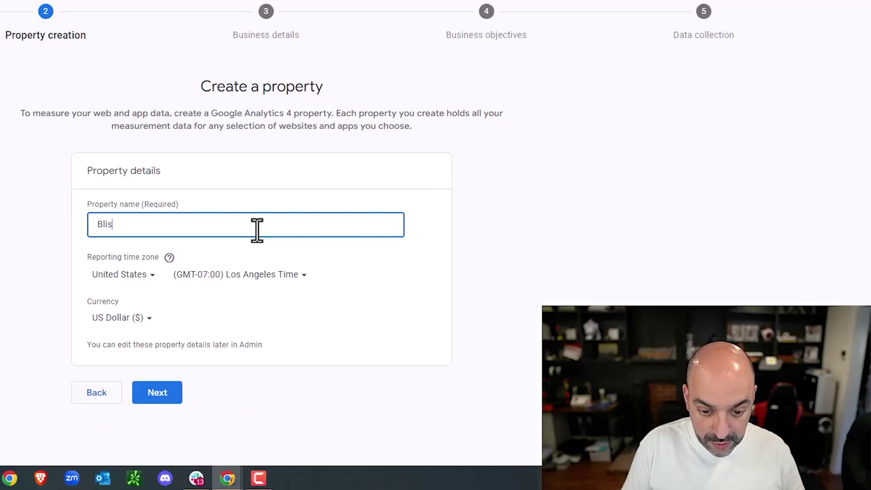
text(sfulbasics.com)
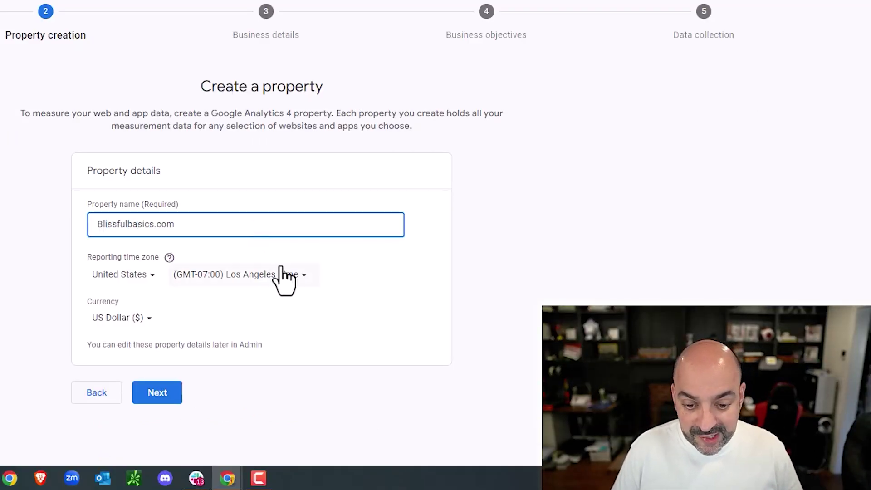
click(283, 276)
click(290, 36)
text(new)
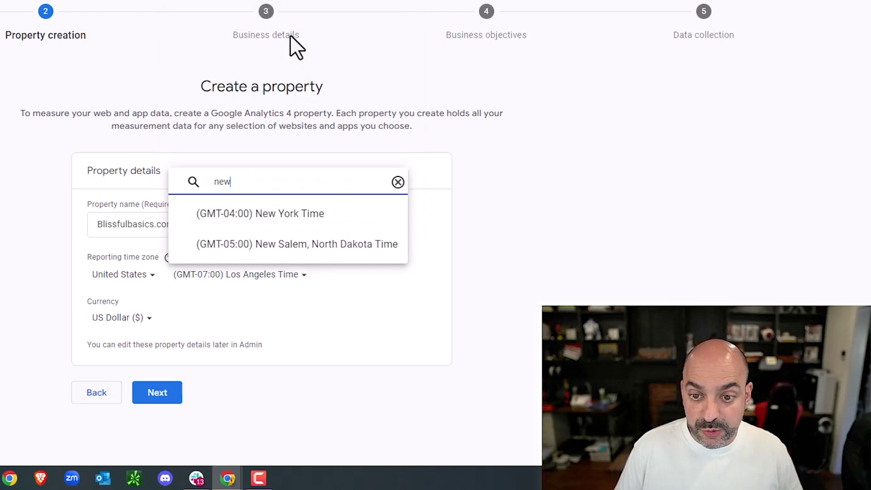
click(296, 213)
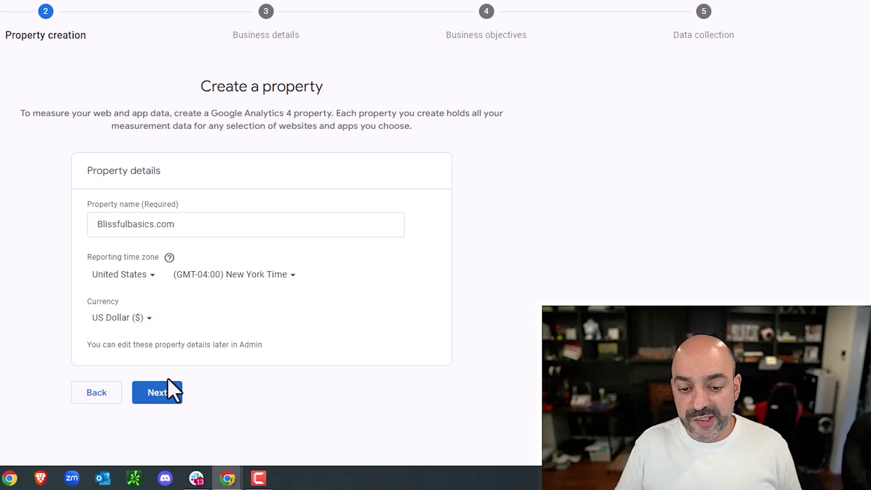
click(167, 394)
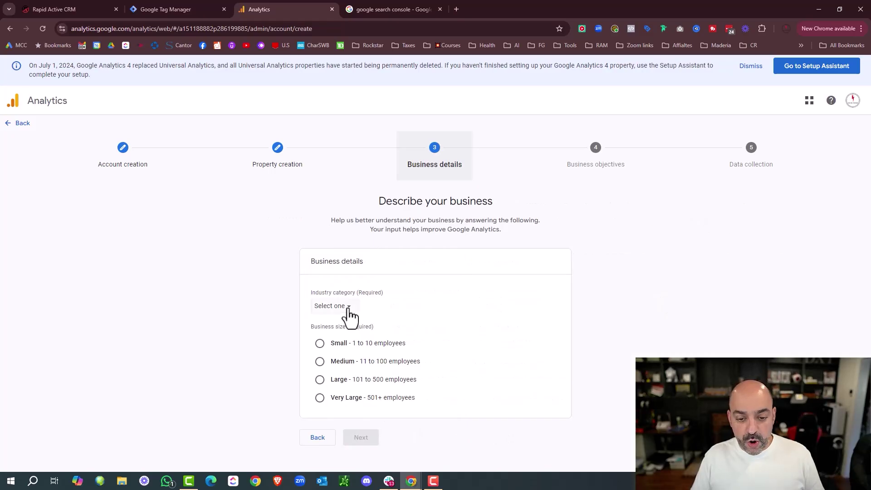
Set the business's industry category to Beauty & Fitness.
click(177, 233)
scroll(350, 200, down, 1)
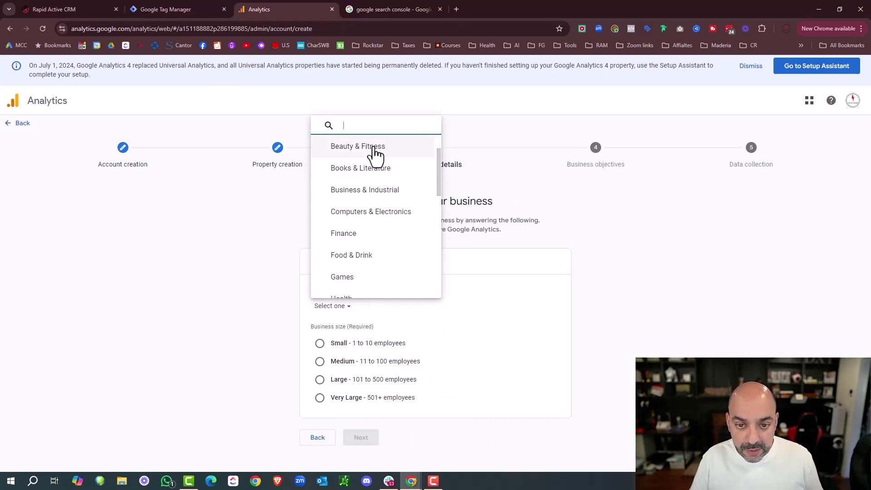
click(374, 147)
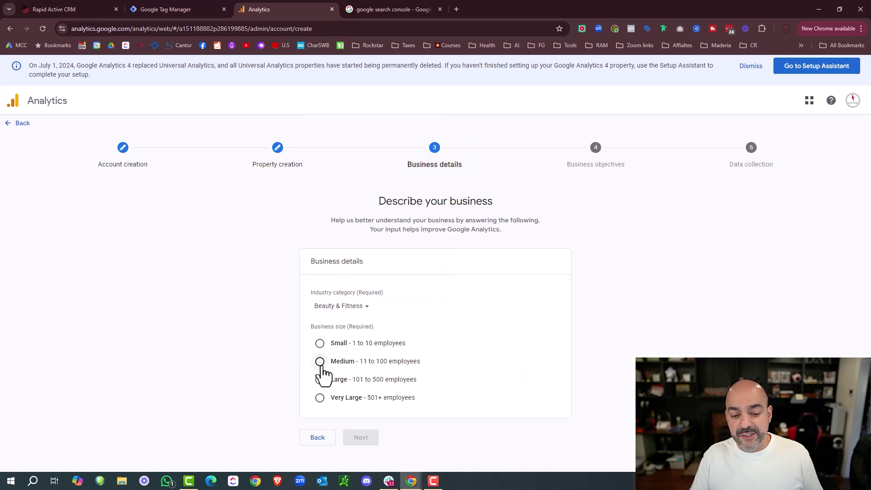
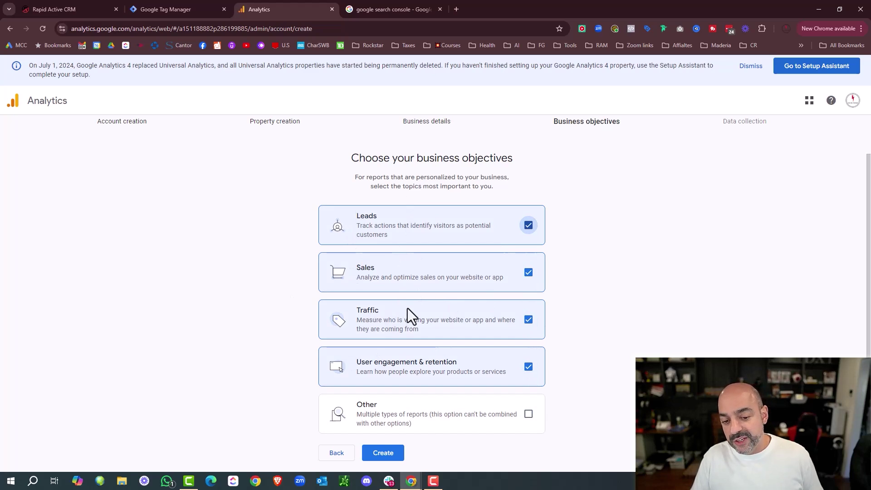
Create the Analytics account and accept the Terms of Service Agreement for the United States, including the GDPR Data Processing Terms.
click(384, 452)
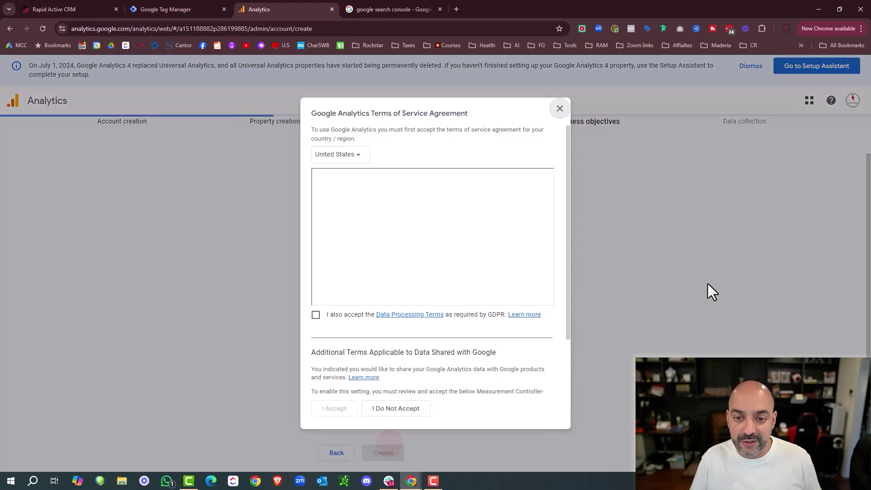
scroll(474, 208, down, 10)
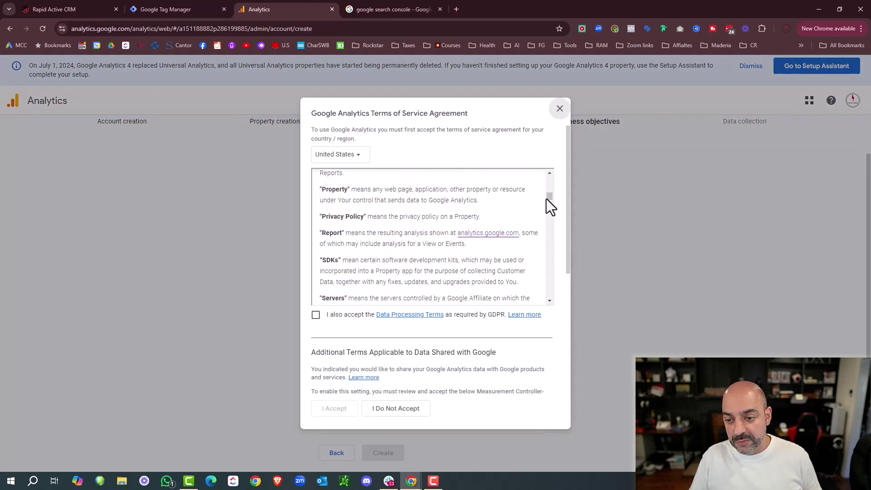
drag(549, 200, 291, 305)
click(316, 315)
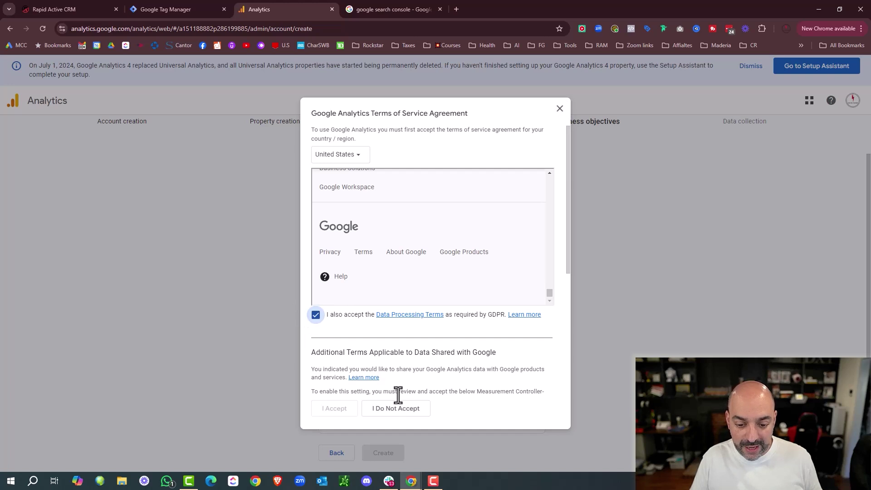
scroll(532, 382, down, 5)
click(336, 410)
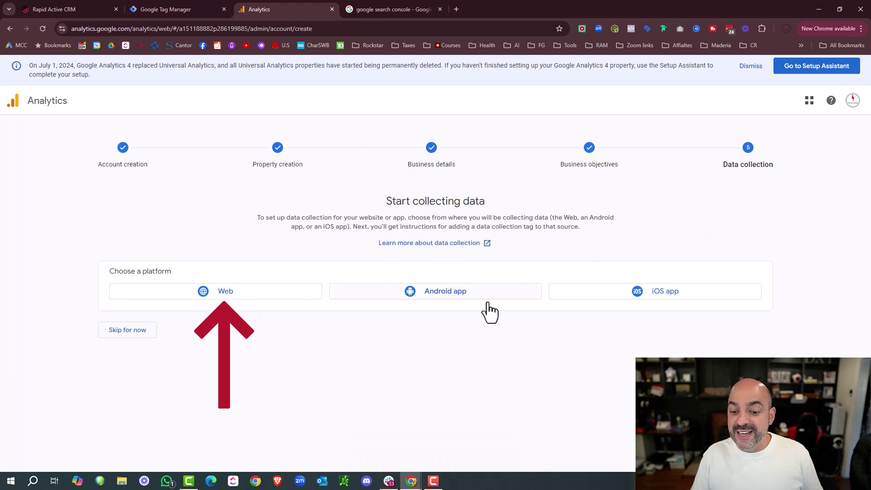
Choose Web as the data collection platform and set up a stream for blissfulbasics.com named BB-Website.
click(266, 292)
click(380, 152)
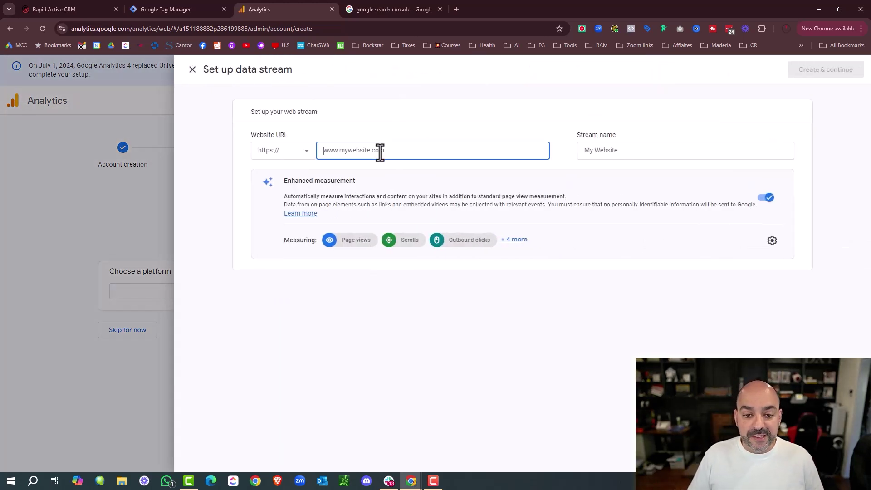
text(bliss)
text(fulbasics.com)
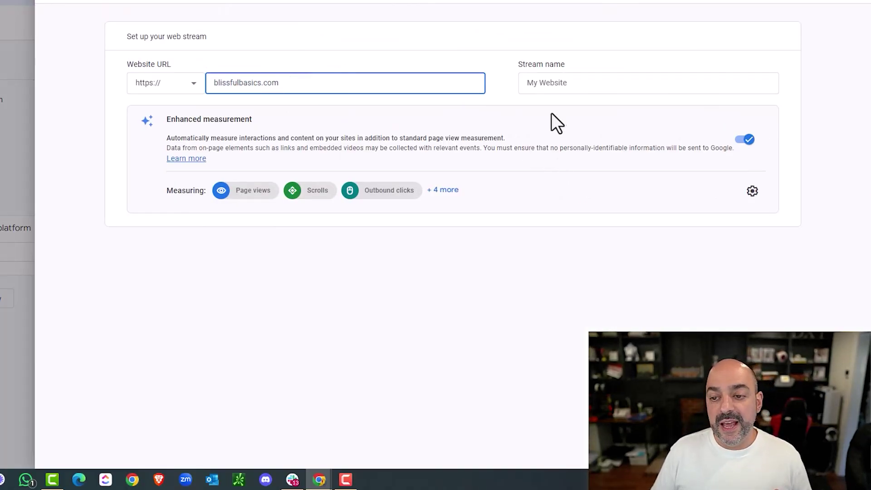
click(566, 84)
text(We)
text(bsite)
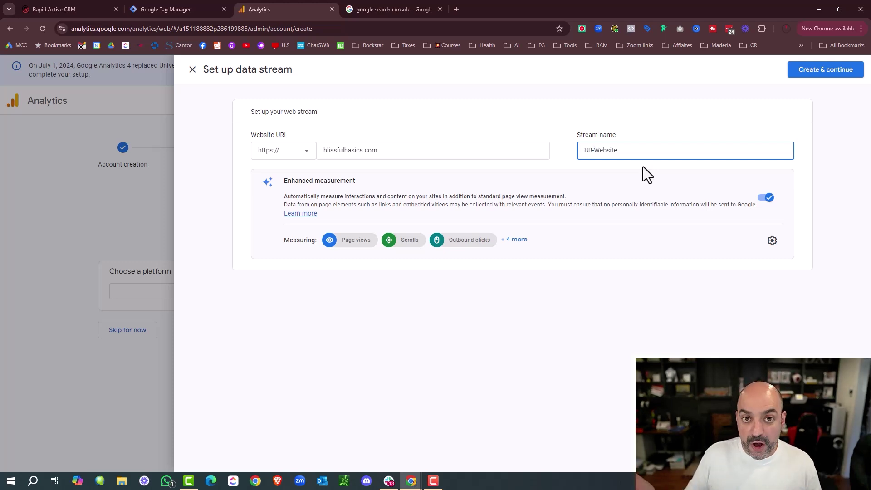
Review the enhanced measurement events with the advanced site search and page view settings, and create the web data stream.
click(517, 240)
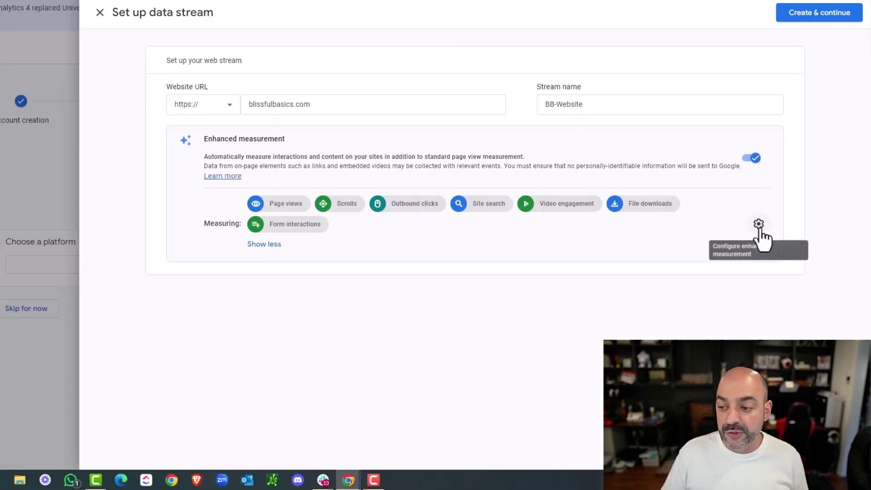
click(733, 163)
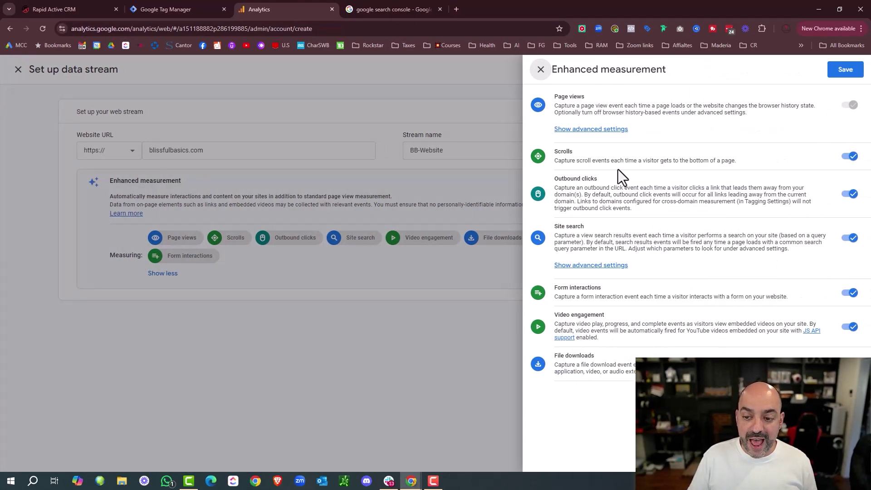
click(592, 265)
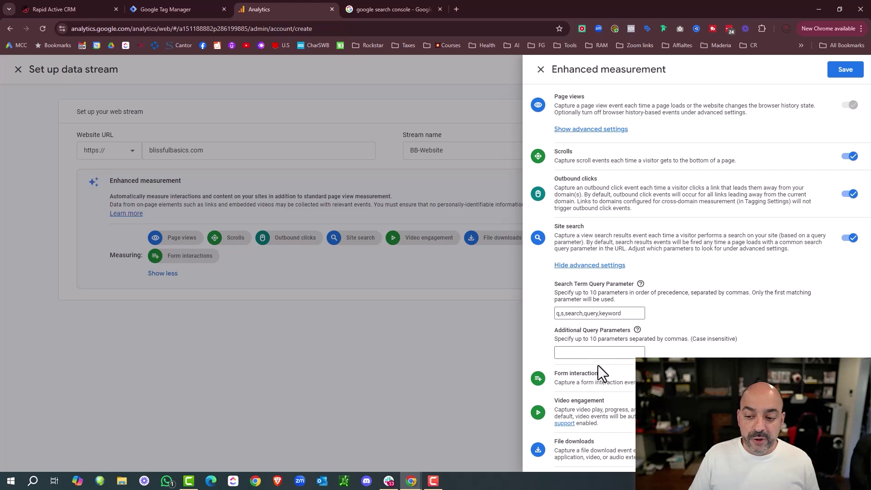
click(591, 129)
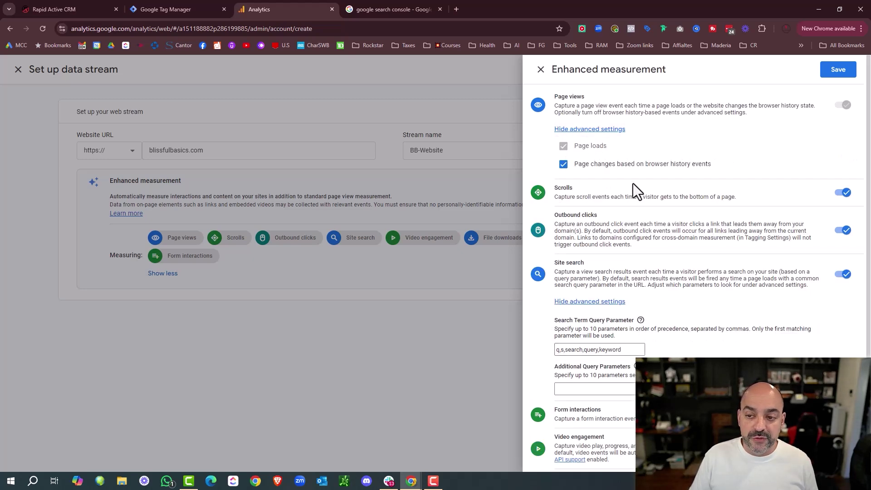
click(828, 76)
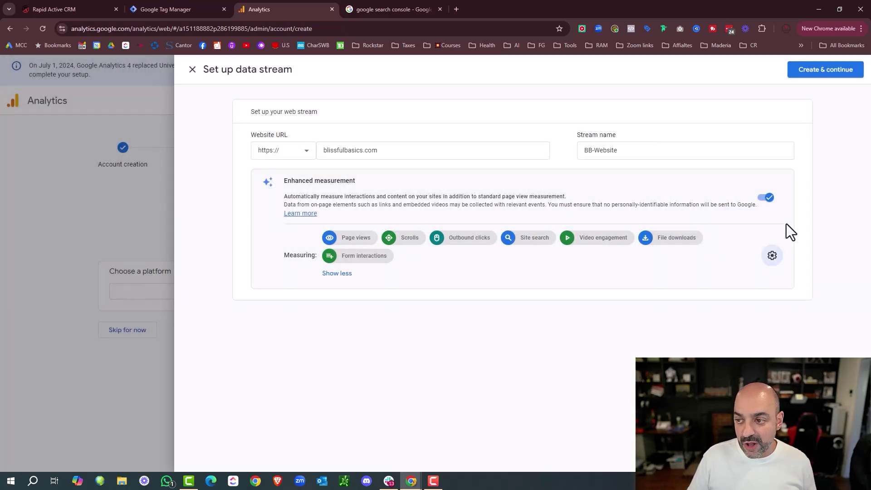
click(843, 71)
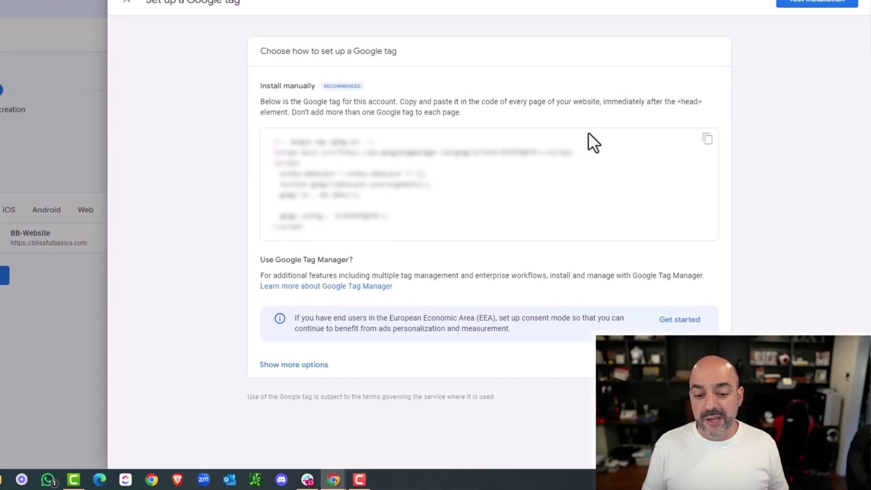
Switch to Rapid Active CRM and open the settings of the z99. A2P Compliance Funnel under Sites.
click(39, 8)
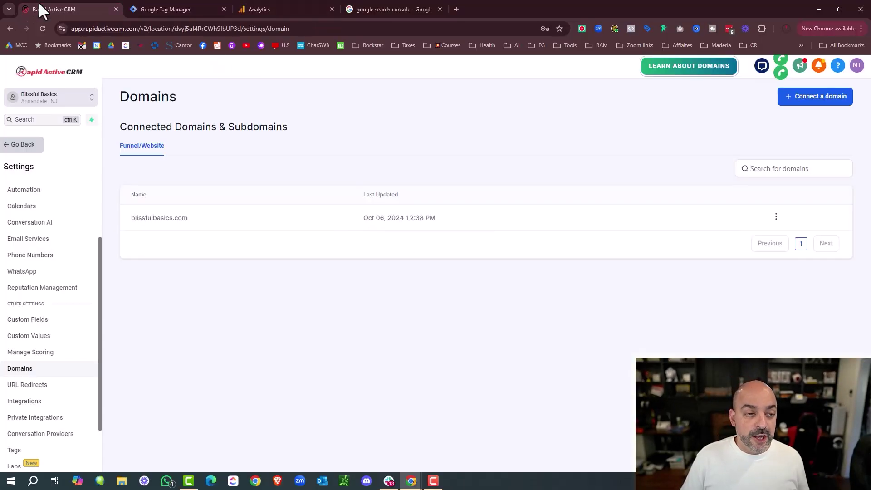
click(28, 148)
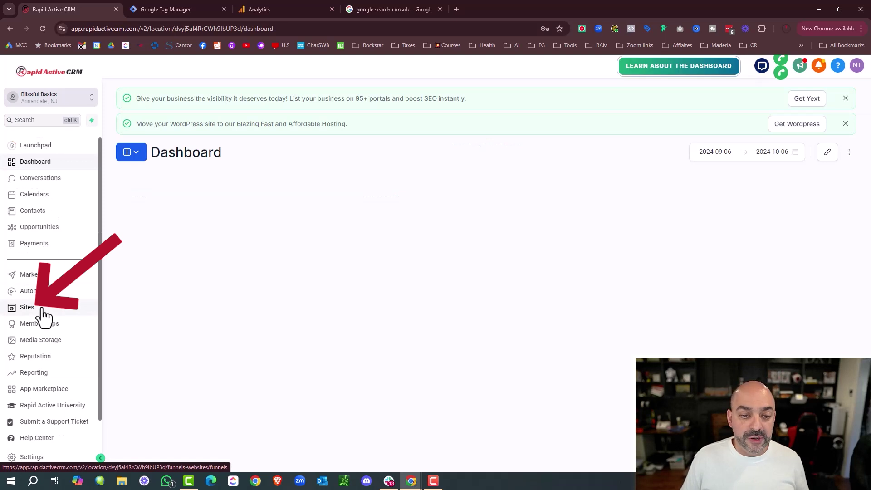
click(43, 308)
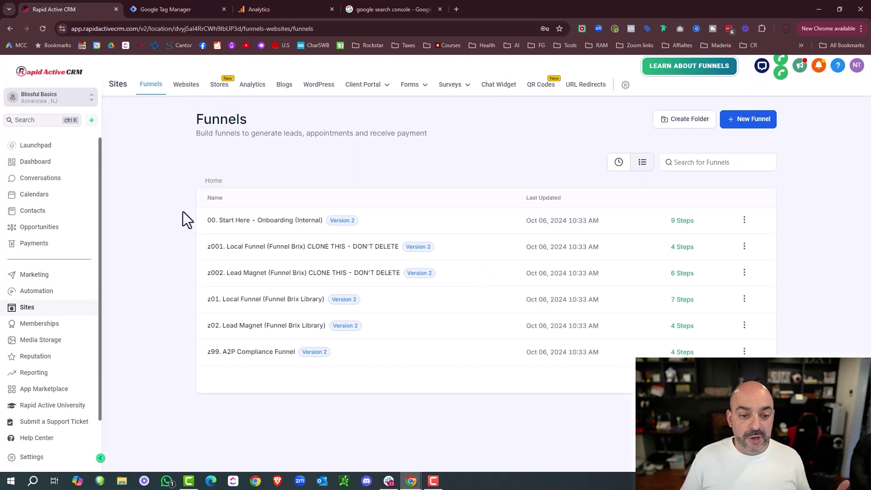
click(261, 353)
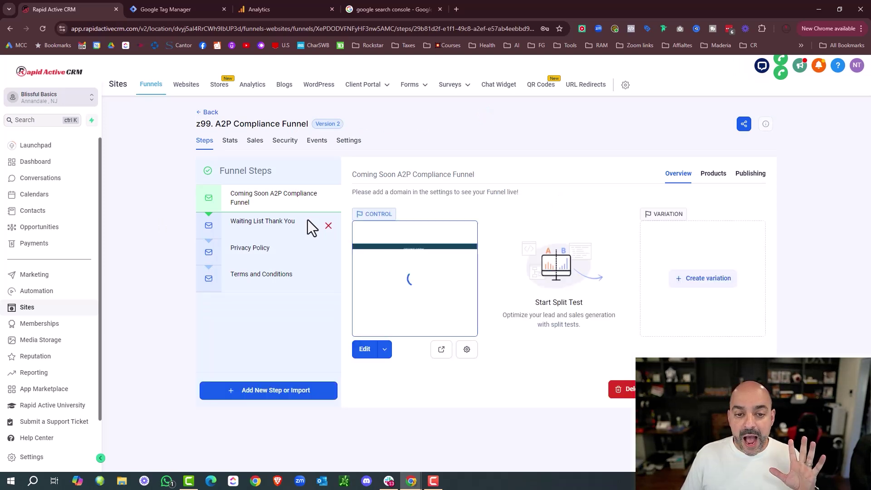
click(346, 141)
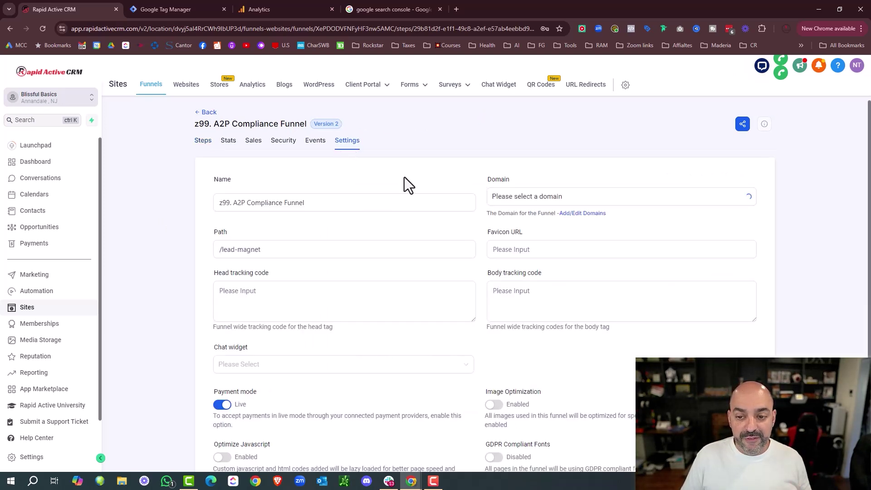
Set the funnel's domain to blissfulbasics.com and its path to /comingsoon1.
click(575, 198)
click(571, 233)
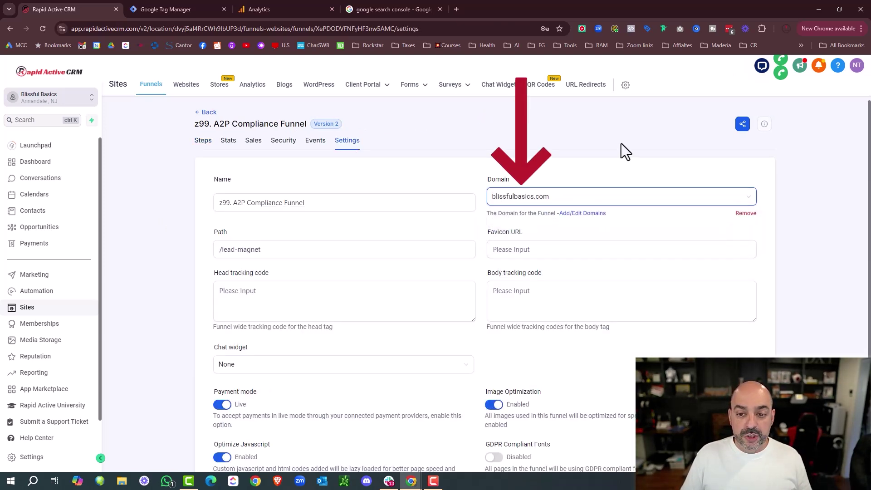
drag(276, 257, 218, 254)
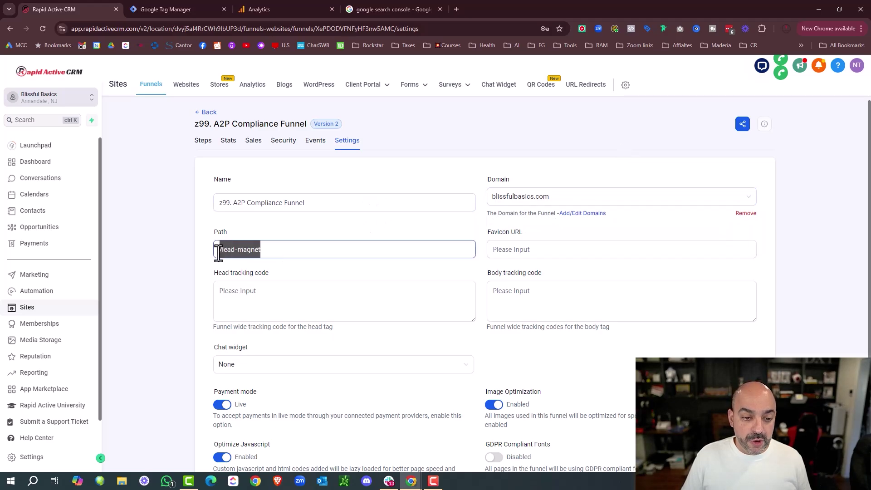
text(comi)
text(ngsoo)
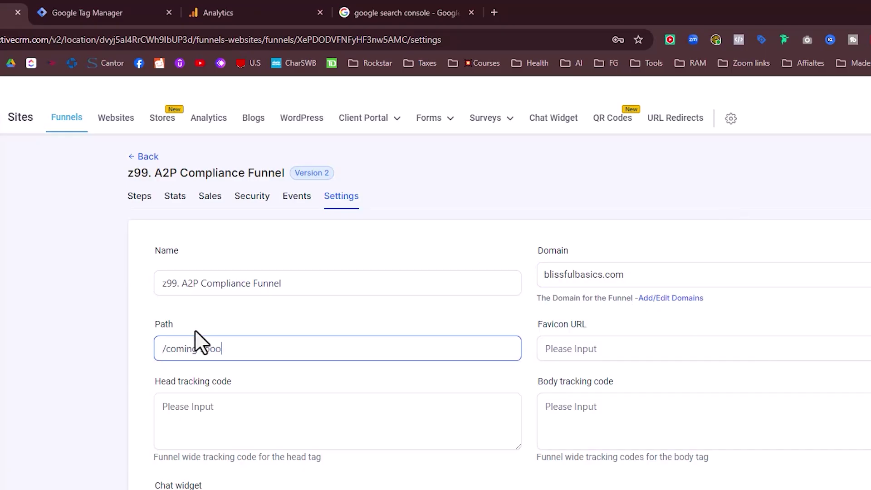
text(n1)
click(220, 407)
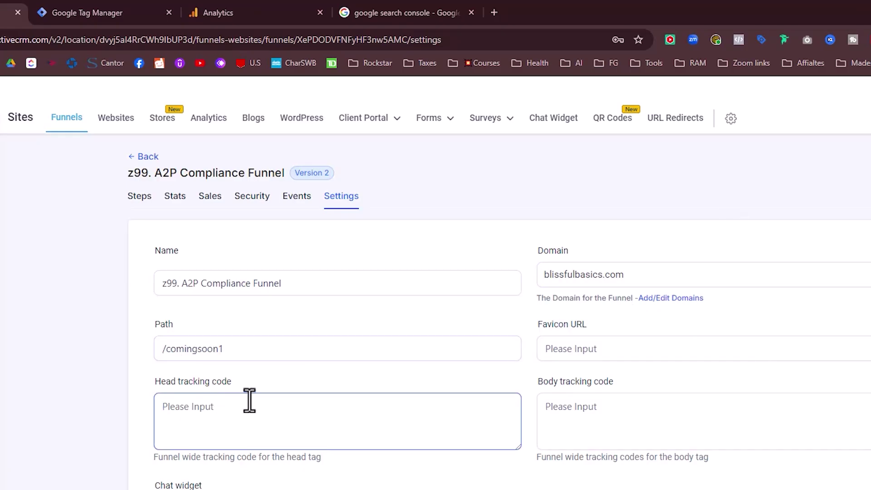
drag(235, 386, 86, 388)
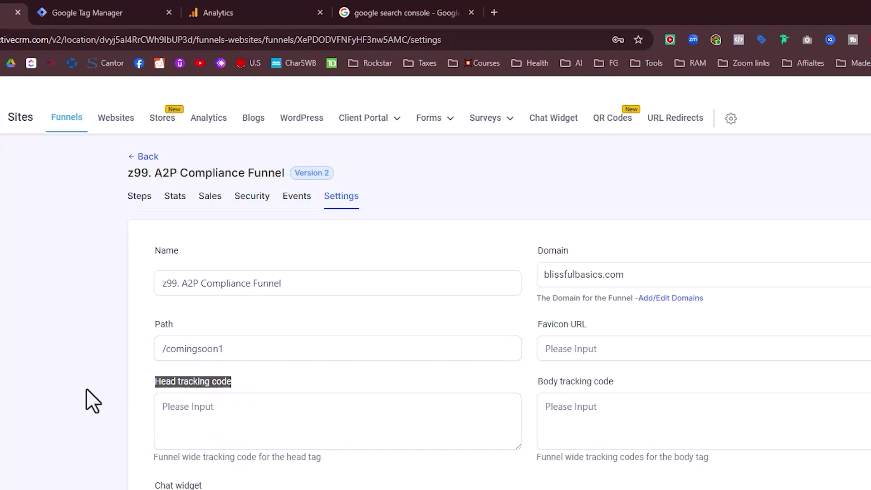
Switch to Google Analytics and copy the Google tag code for manual installation.
click(218, 12)
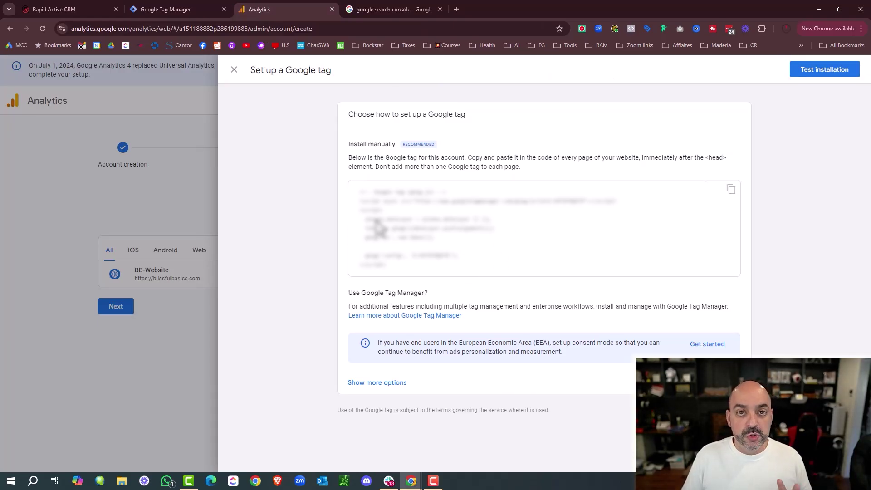
drag(397, 275, 350, 196)
click(731, 189)
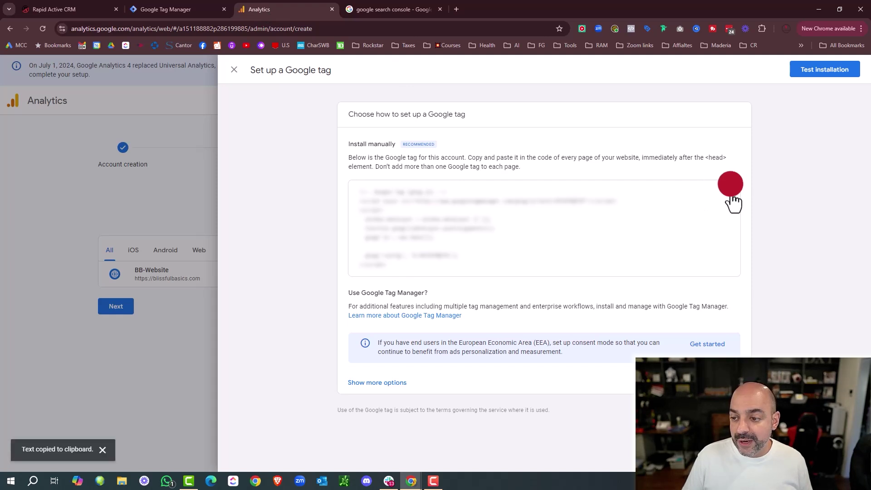
Paste the Google tag code into the funnel's Head tracking code in Rapid Active CRM and enlarge the field to show it all.
click(166, 9)
click(393, 9)
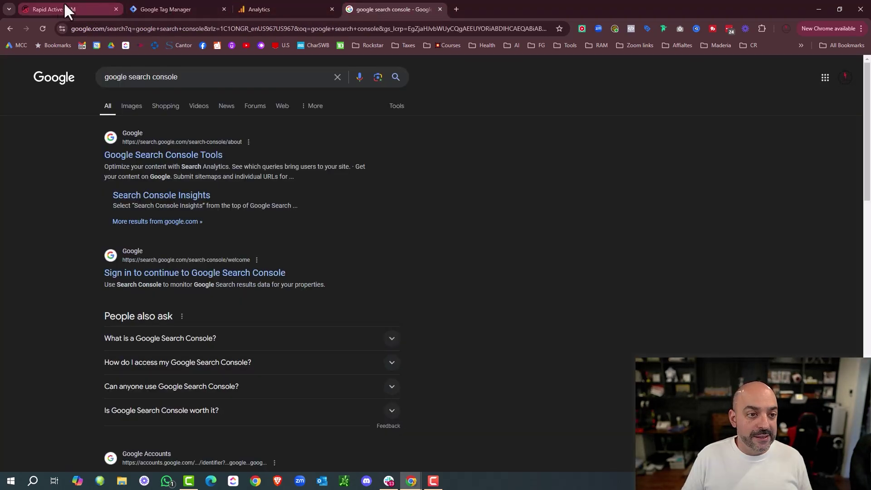
click(66, 10)
click(268, 301)
key(ctrl+v)
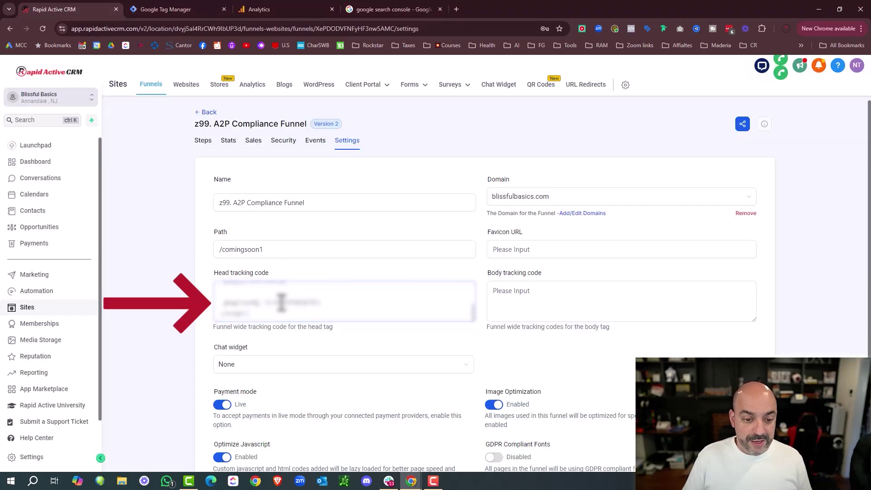
drag(473, 319, 477, 471)
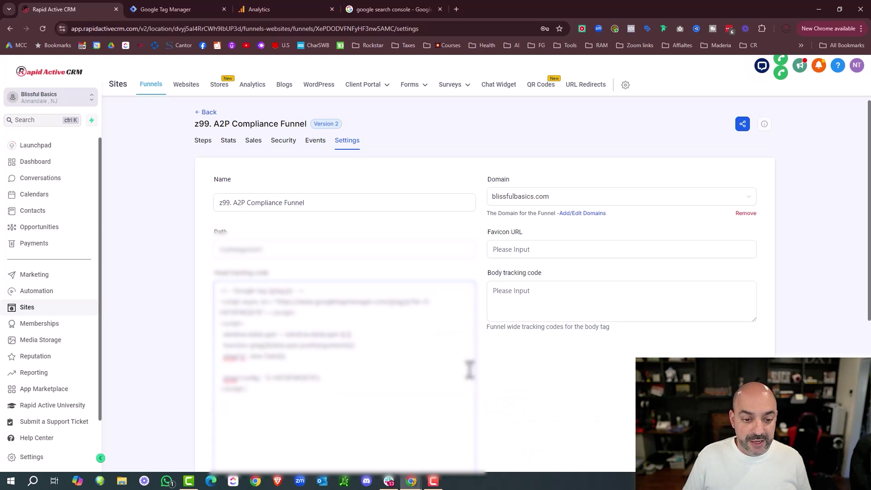
scroll(470, 370, down, 1)
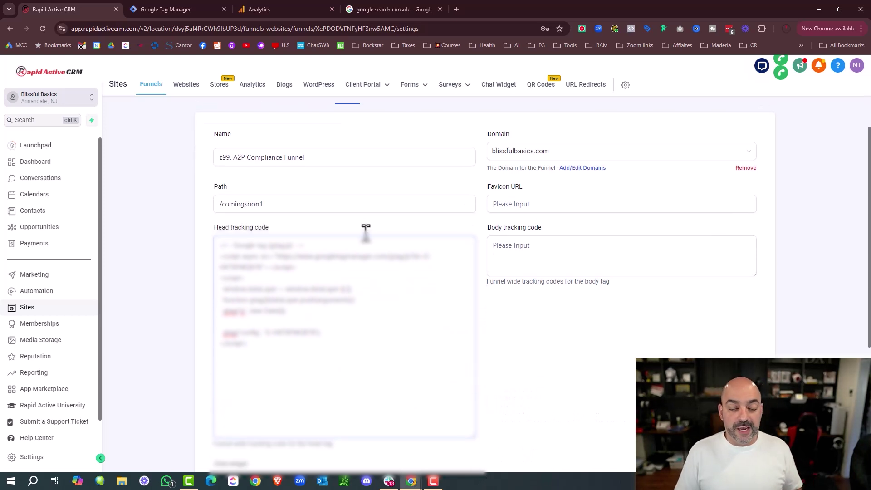
Close the Google tag setup in Analytics, and discard the untitled tag in Google Tag Manager.
click(276, 10)
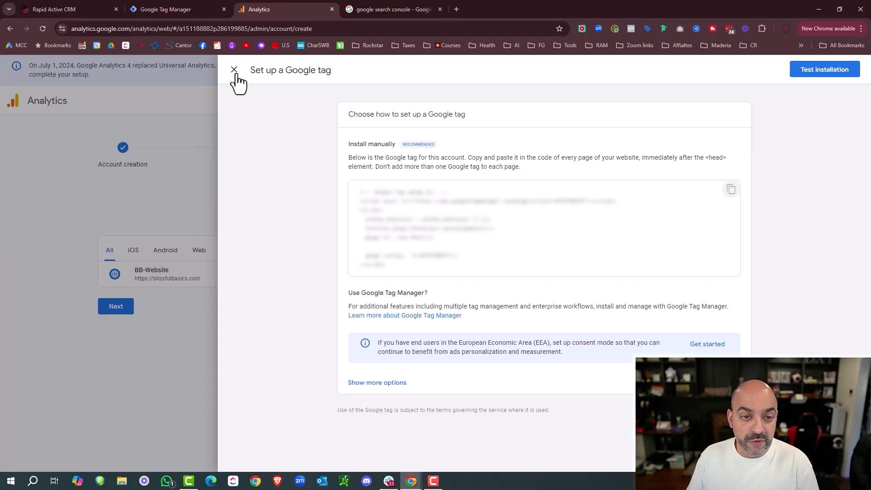
click(234, 69)
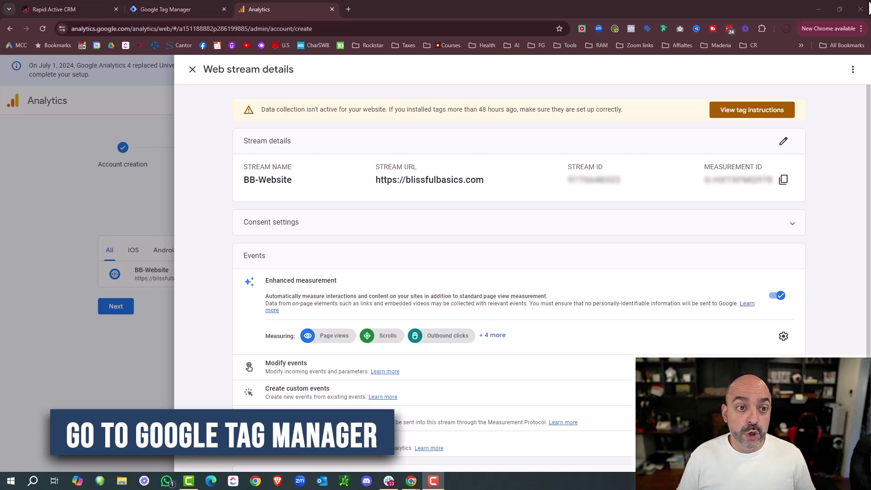
click(191, 8)
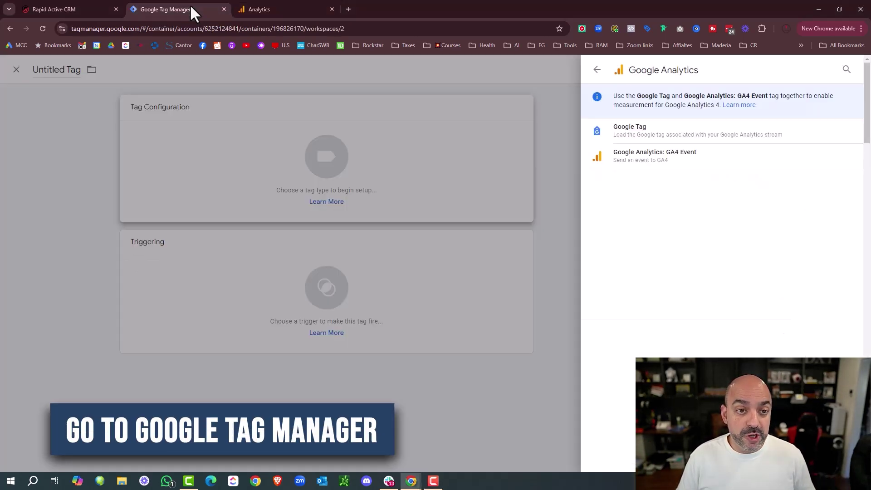
click(15, 71)
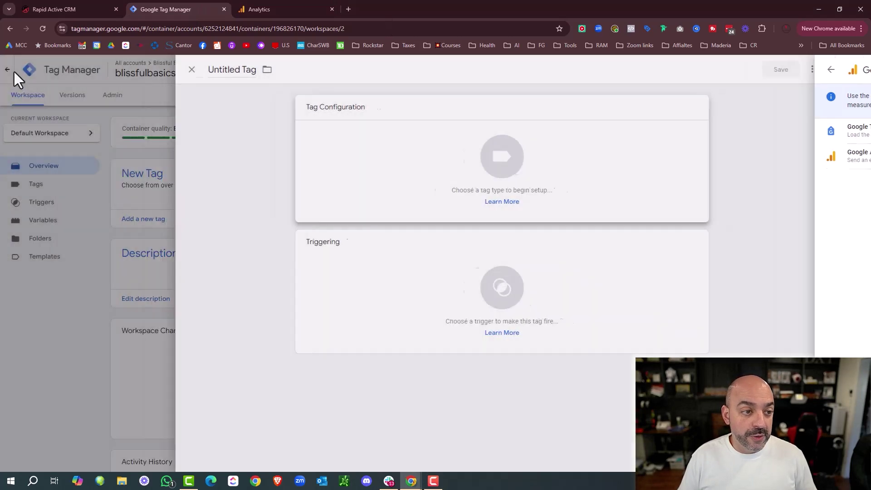
click(235, 69)
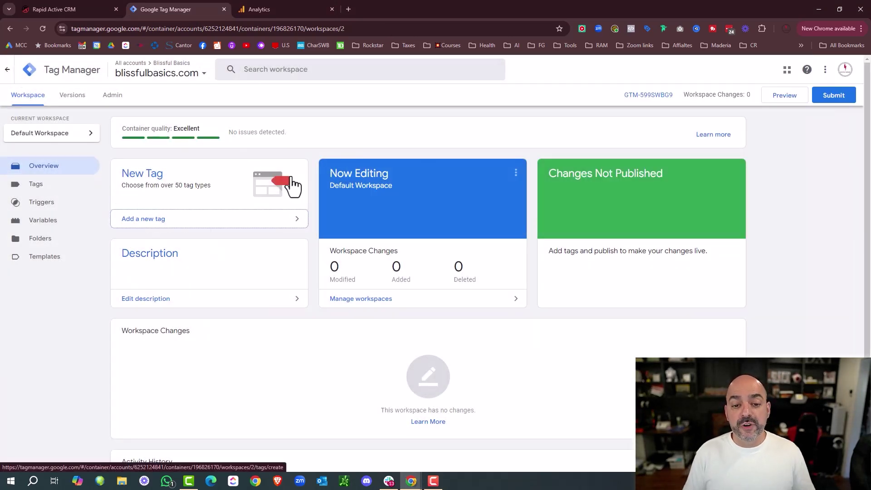
Add a new tag named GA4 Tag - BB with Google Tag as its type.
click(150, 219)
drag(287, 68, 229, 81)
text(GA4)
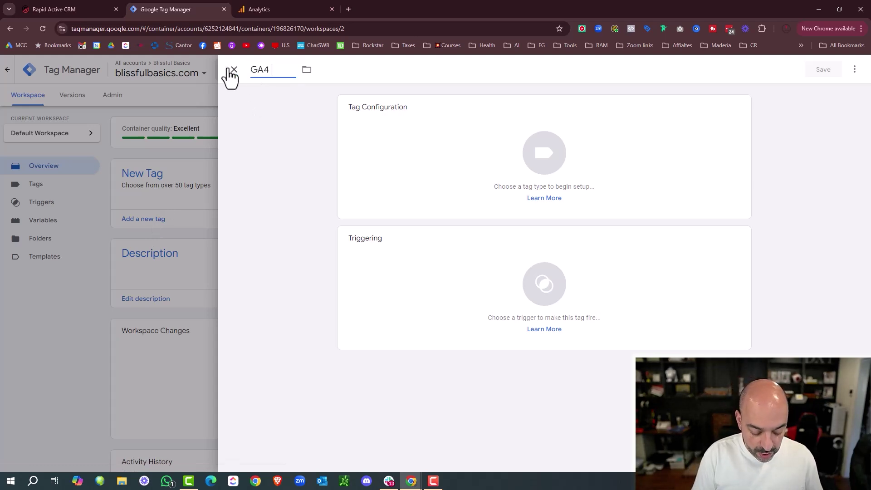
text( Tag - BB)
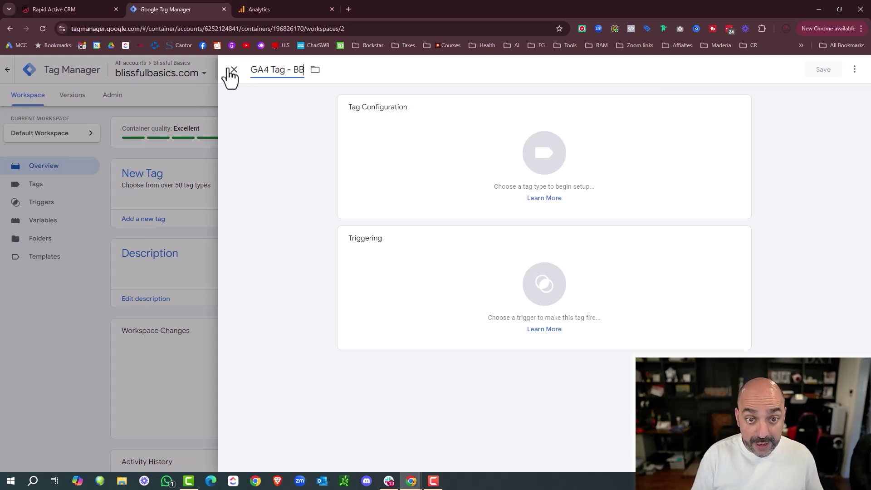
click(428, 142)
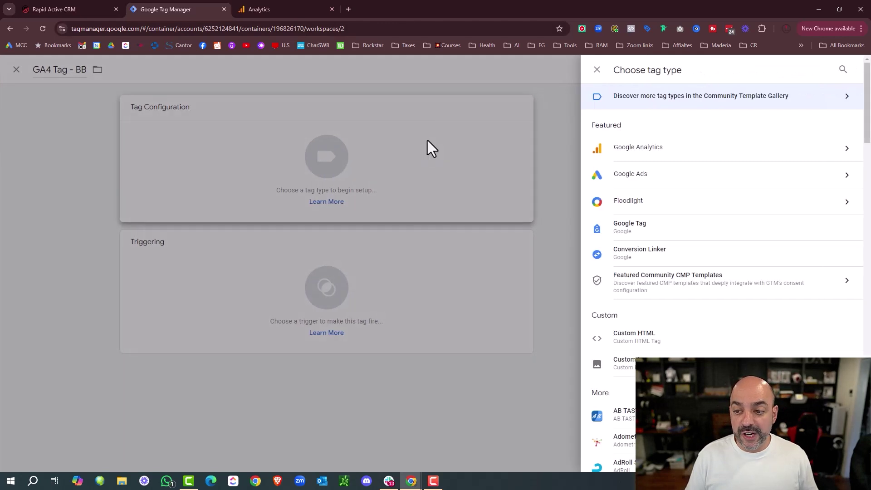
click(664, 146)
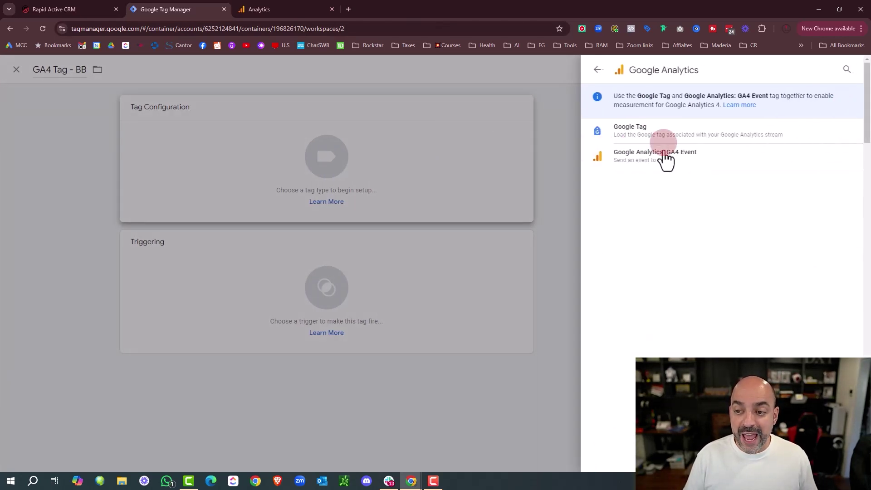
click(633, 139)
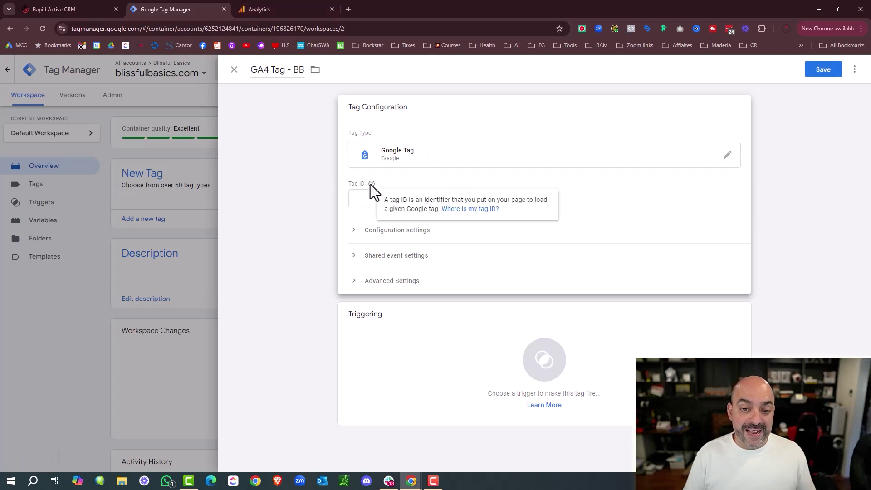
Switch to Google Analytics, open the BB-Website stream's Google tag details through its tag settings, and copy the first tag ID.
click(300, 8)
scroll(415, 157, down, 2)
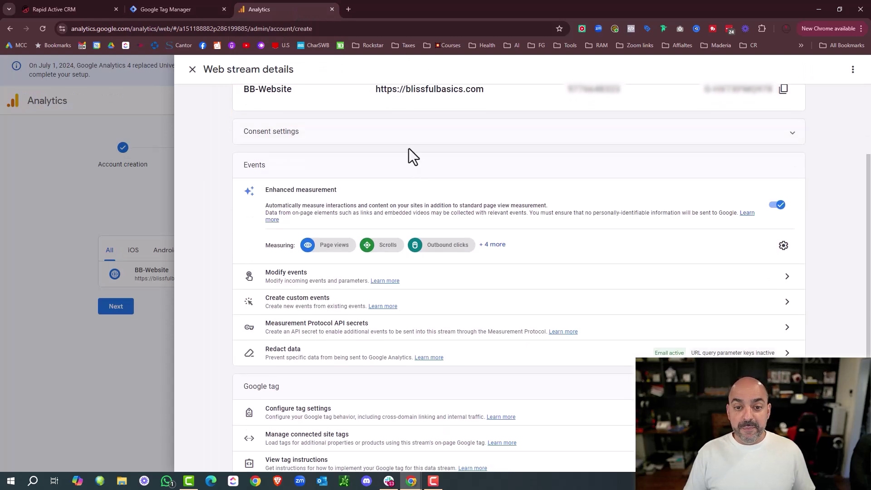
scroll(427, 163, down, 1)
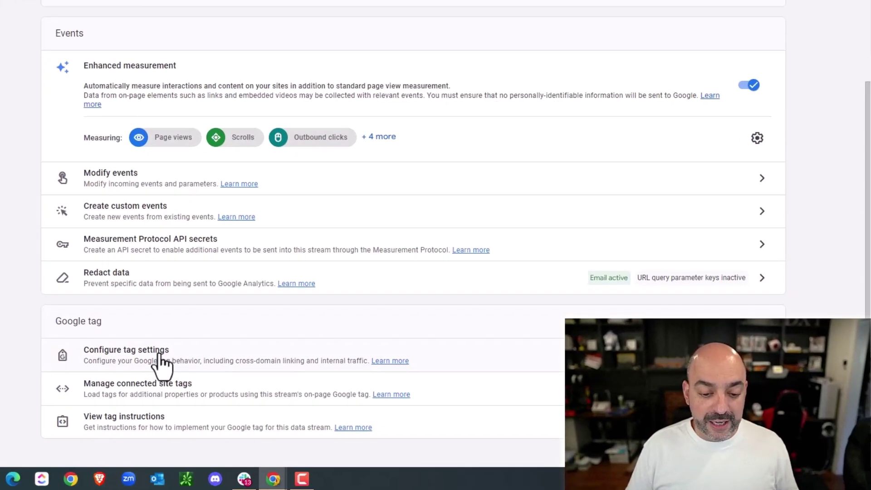
click(159, 354)
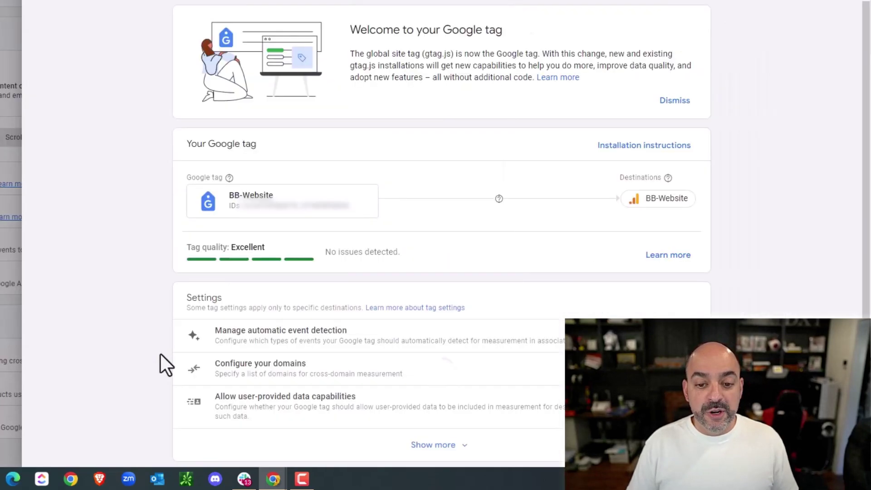
click(305, 221)
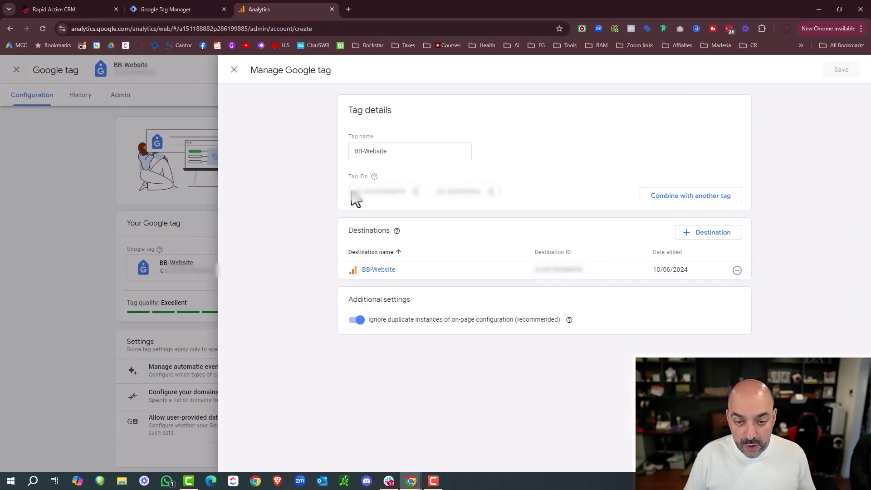
drag(214, 117, 284, 124)
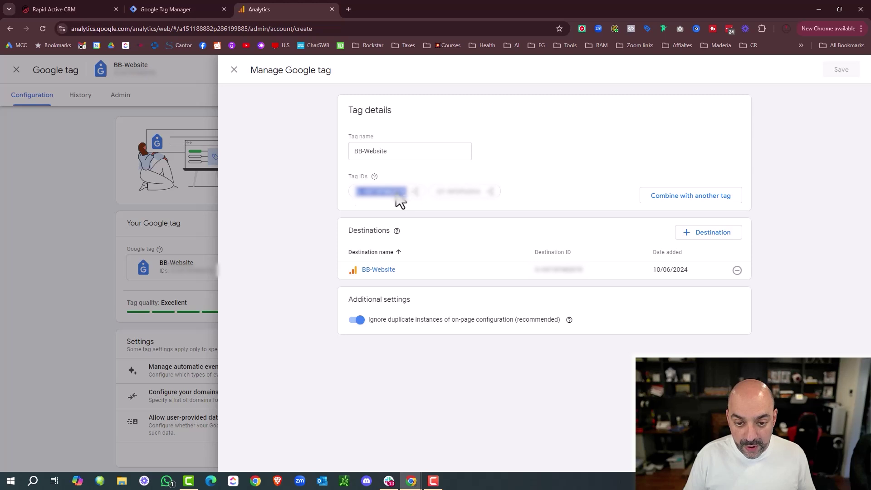
right_click(398, 198)
click(428, 203)
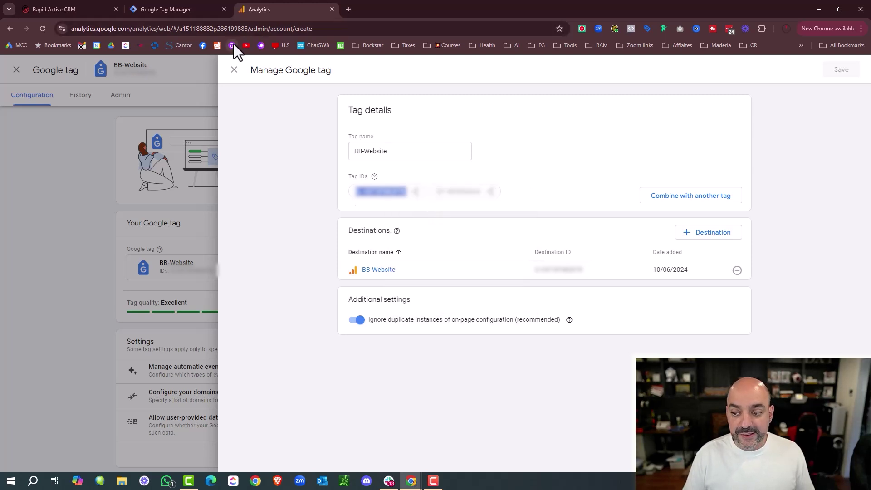
Return to Google Tag Manager and paste the copied ID as the Tag ID of GA4 Tag - BB.
click(80, 6)
click(164, 9)
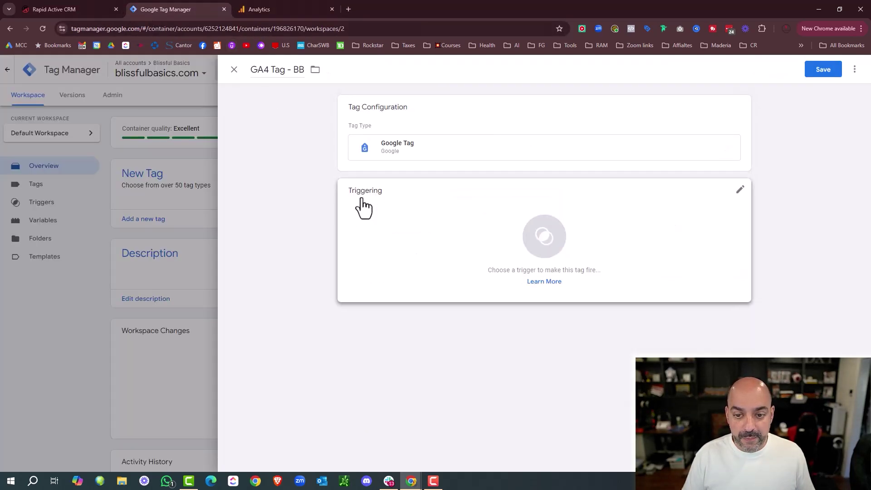
click(369, 158)
click(385, 198)
key(ctrl+v)
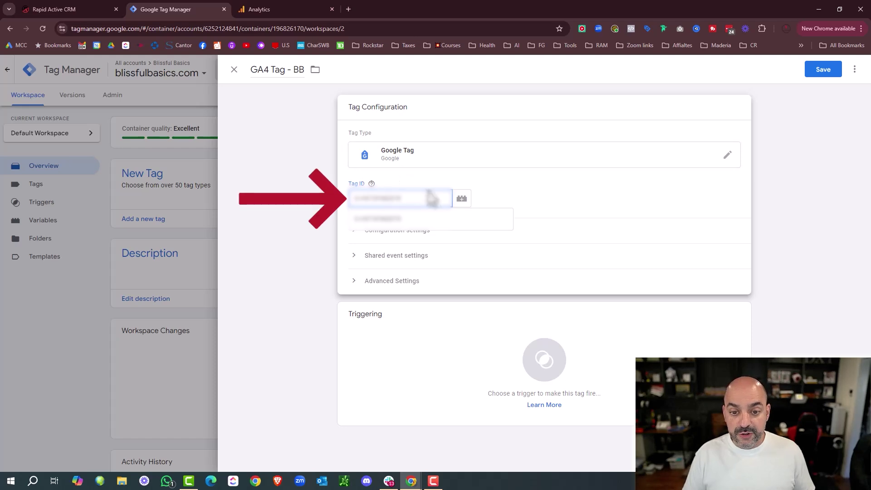
click(432, 198)
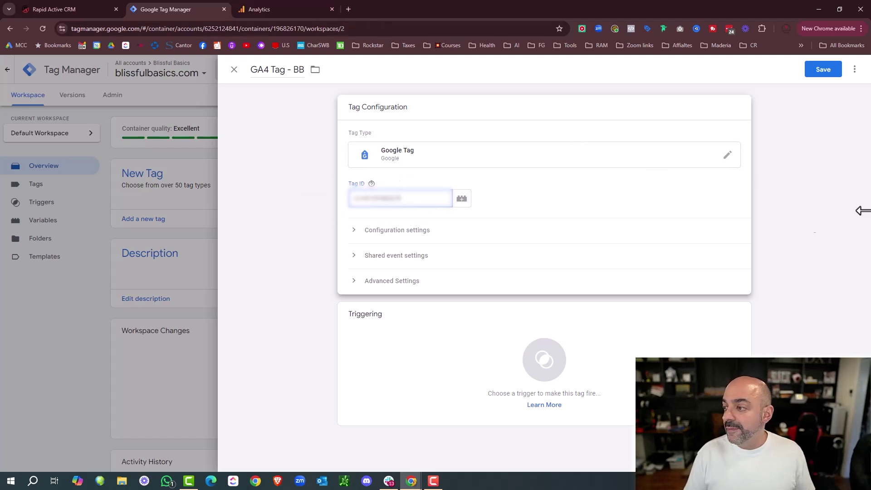
Set All Pages as the firing trigger of GA4 Tag - BB and save the tag.
click(512, 348)
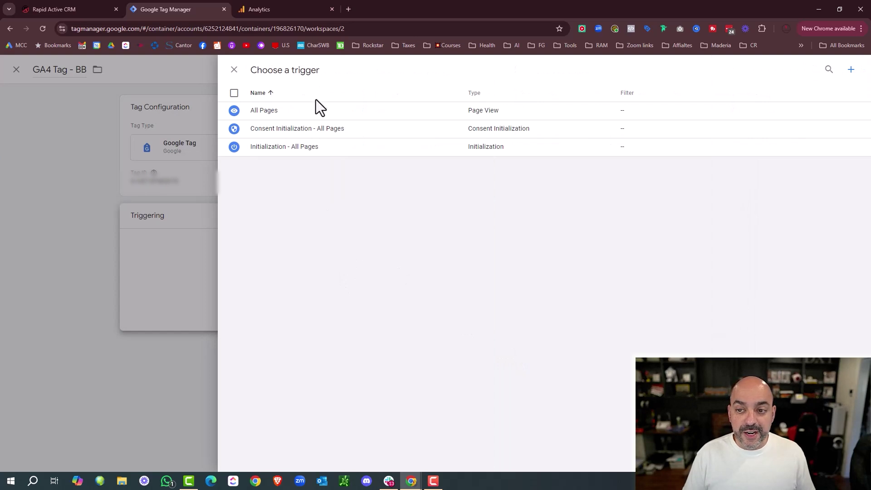
click(318, 111)
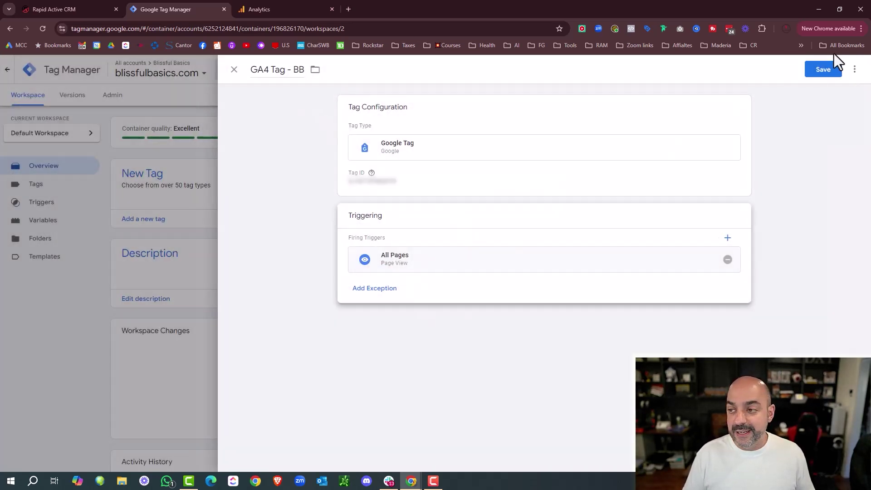
click(822, 71)
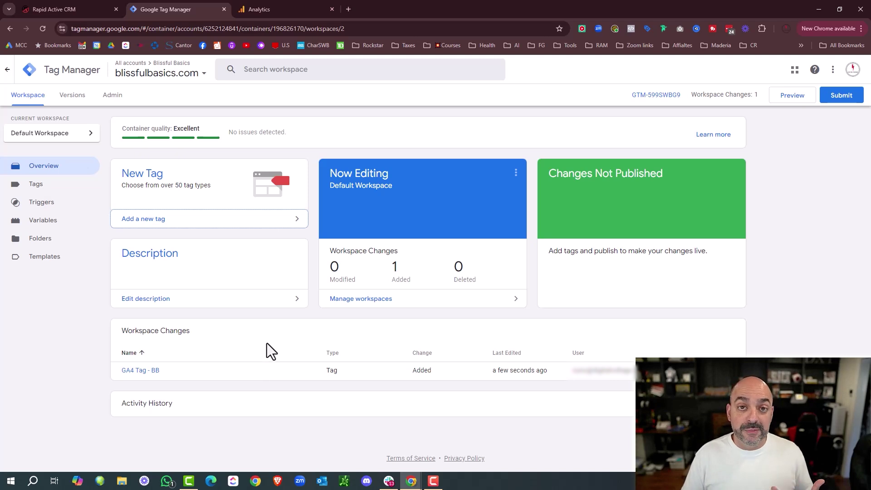
Add another new tag to the workspace and name it GA-4 BB - Events.
click(259, 219)
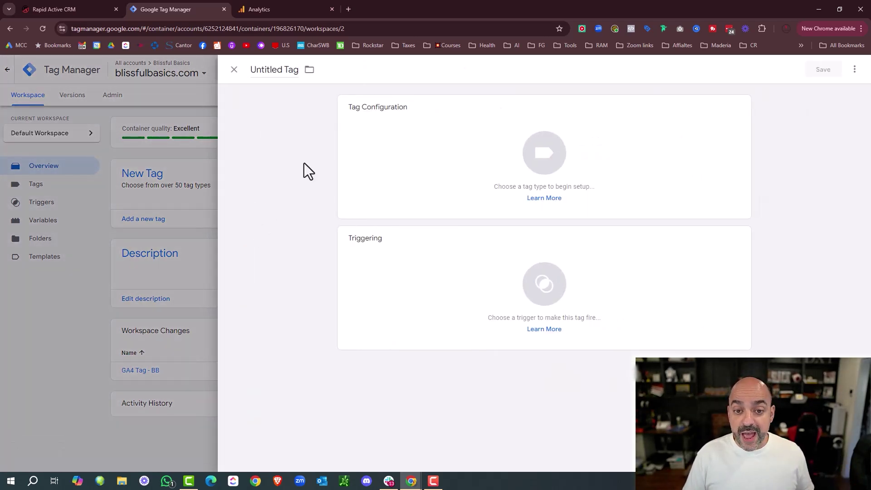
click(277, 69)
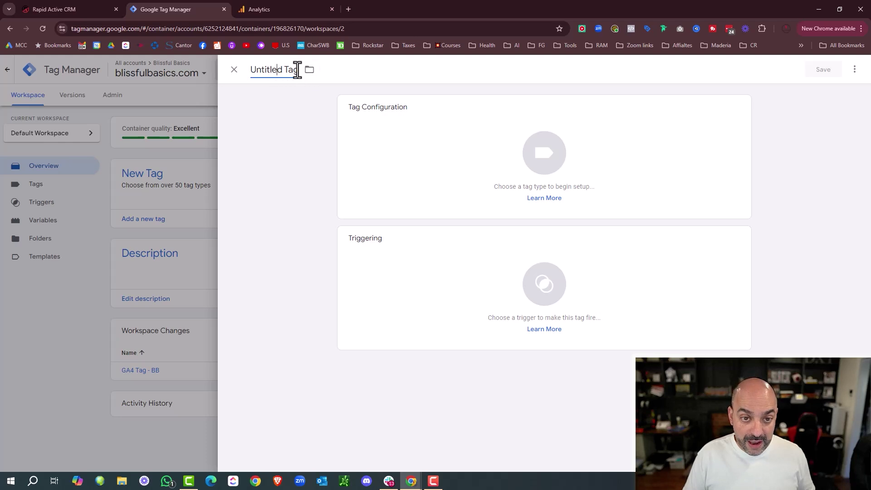
key(ctrl+a)
text(GA)
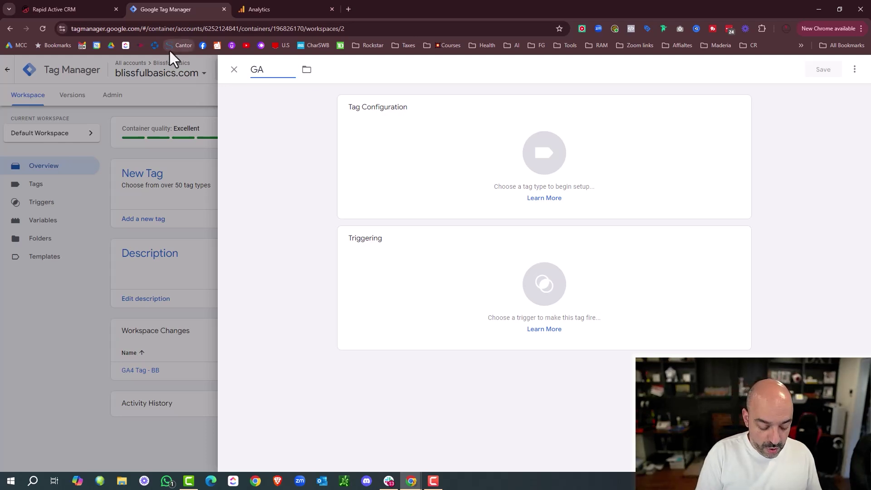
text(-4 BB -)
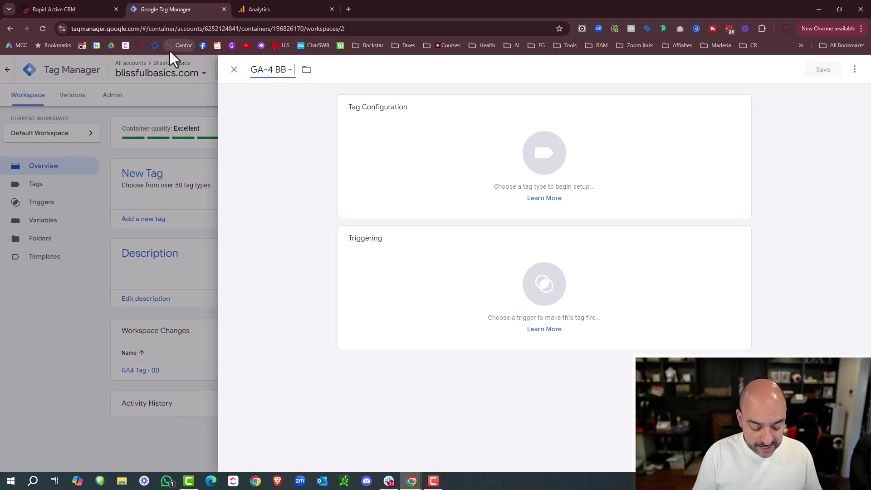
text( Events)
click(294, 184)
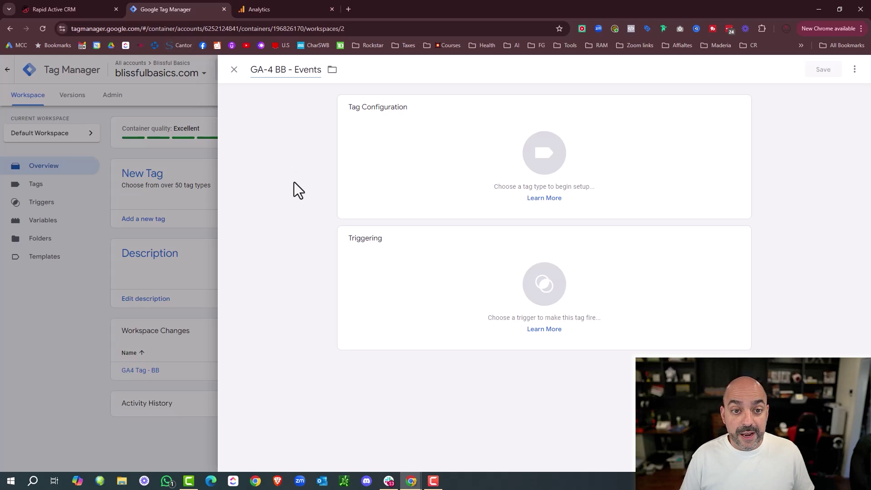
Set the tag type of GA-4 BB - Events to Google Analytics: GA4 Event.
click(476, 152)
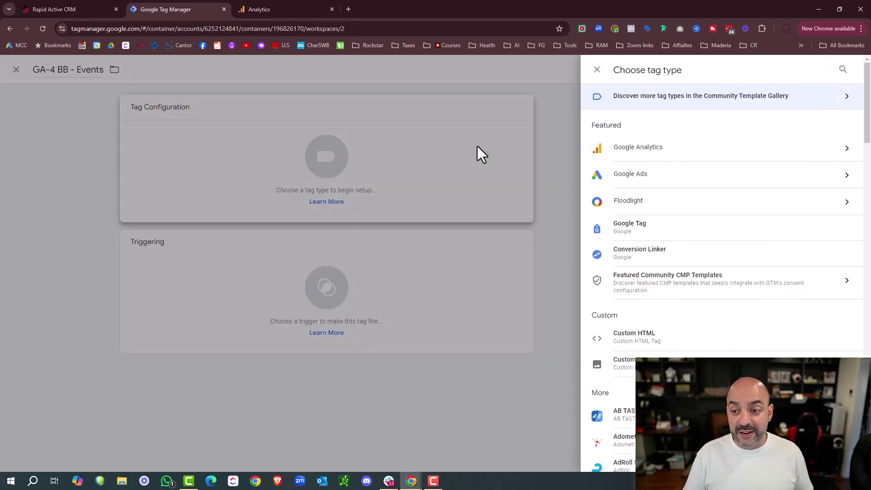
click(656, 149)
click(657, 155)
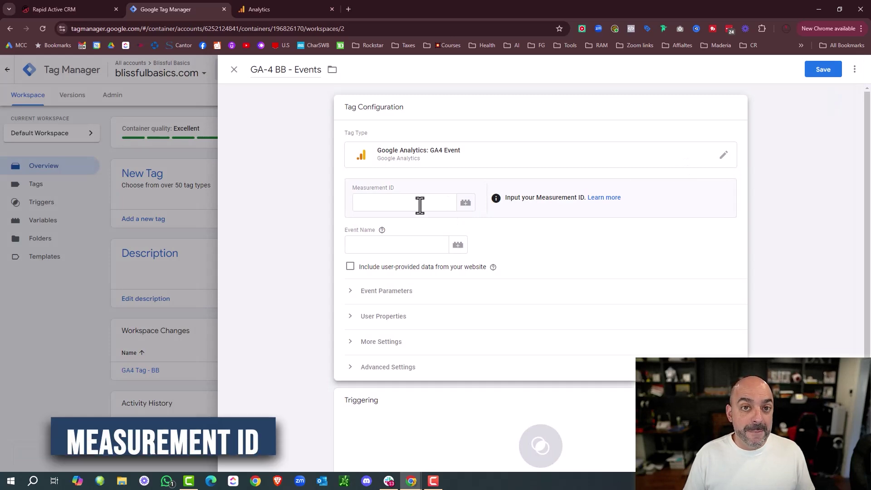
Switch to Google Analytics and copy the Measurement ID from the BB-Website web stream details.
click(270, 10)
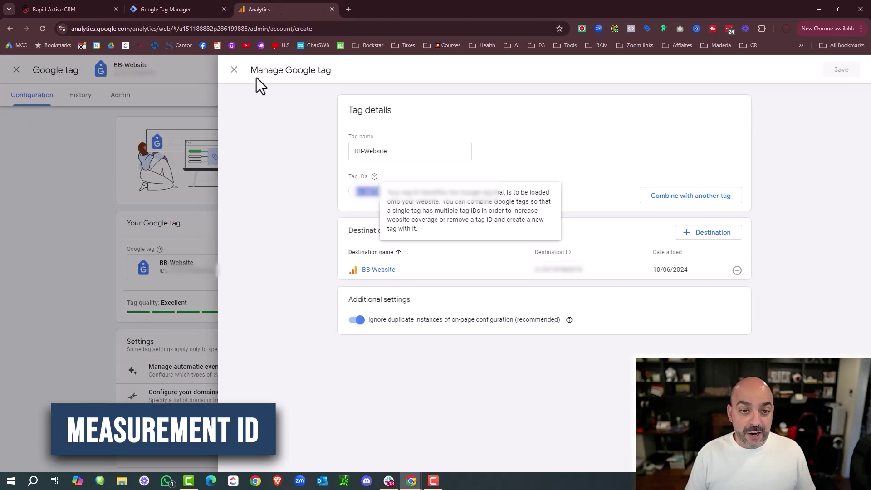
click(234, 70)
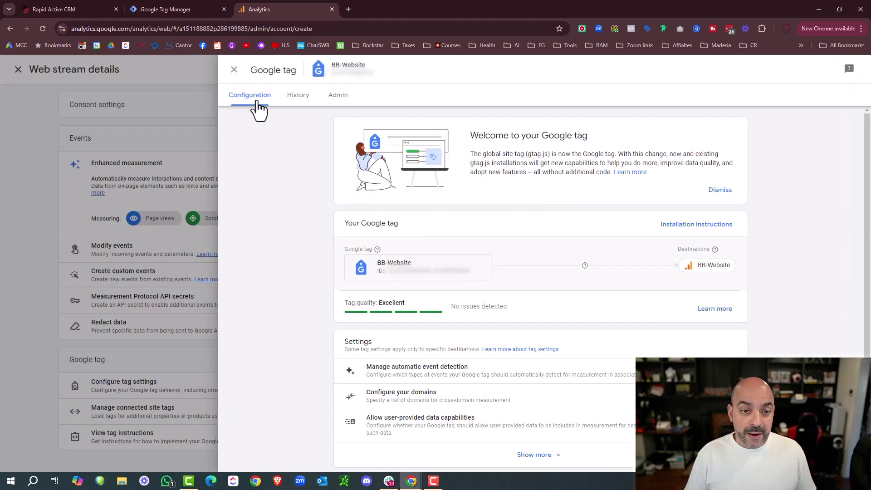
click(234, 70)
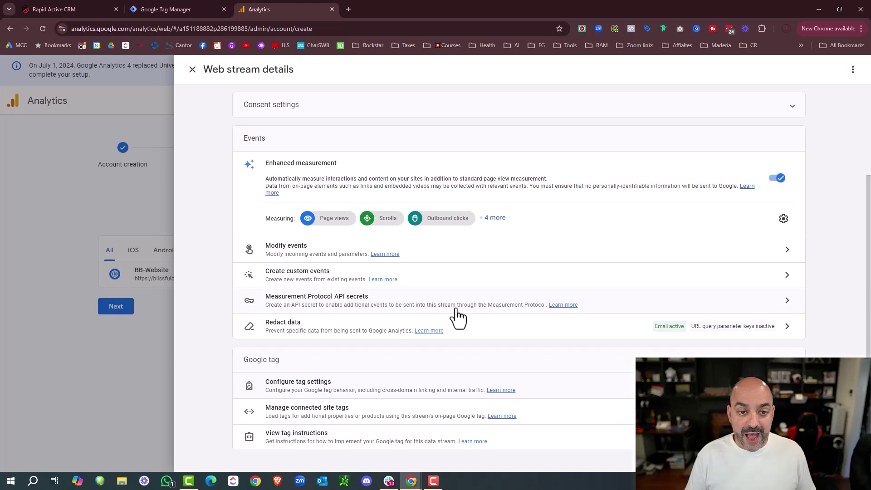
scroll(462, 325, up, 3)
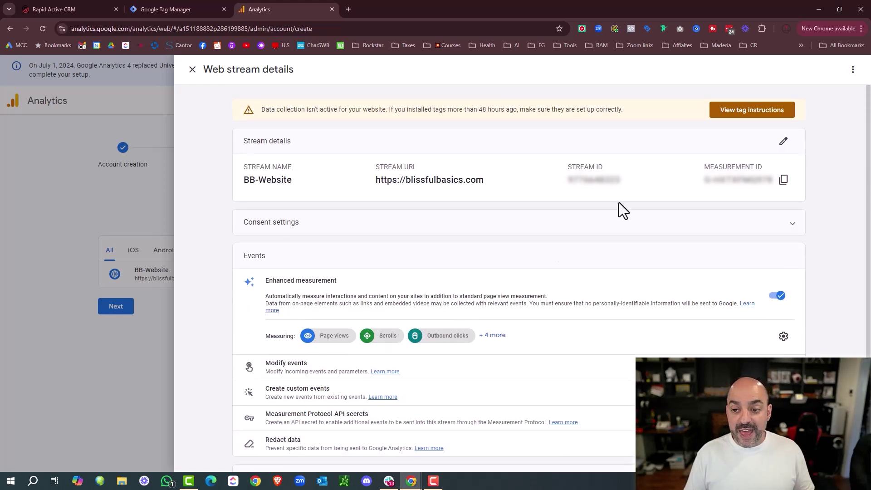
click(784, 179)
Return to Google Tag Manager and paste the copied ID as the Measurement ID of GA-4 BB - Events.
click(192, 10)
click(363, 202)
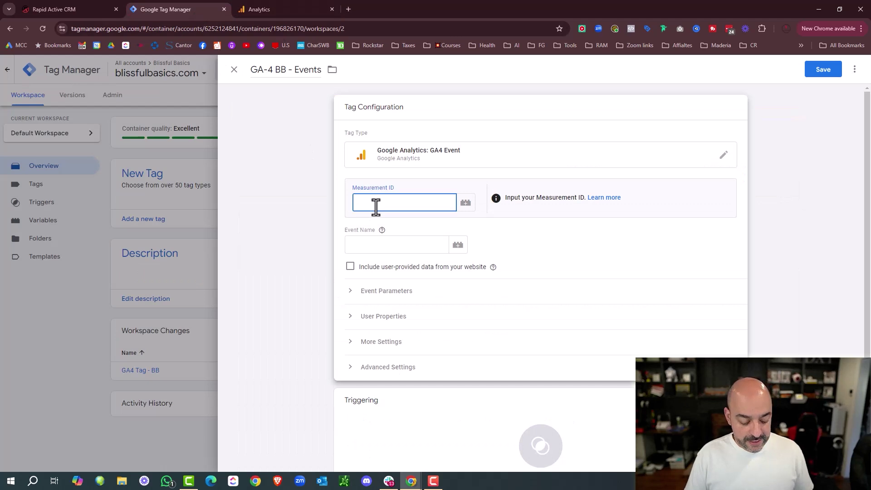
key(ctrl+v)
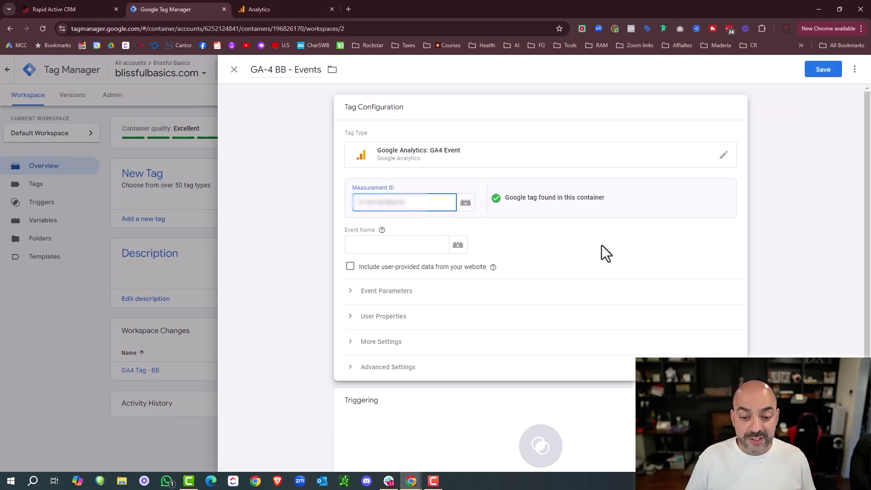
Set All Pages as the firing trigger of GA-4 BB - Events and try to save the tag.
scroll(575, 290, down, 1)
click(512, 356)
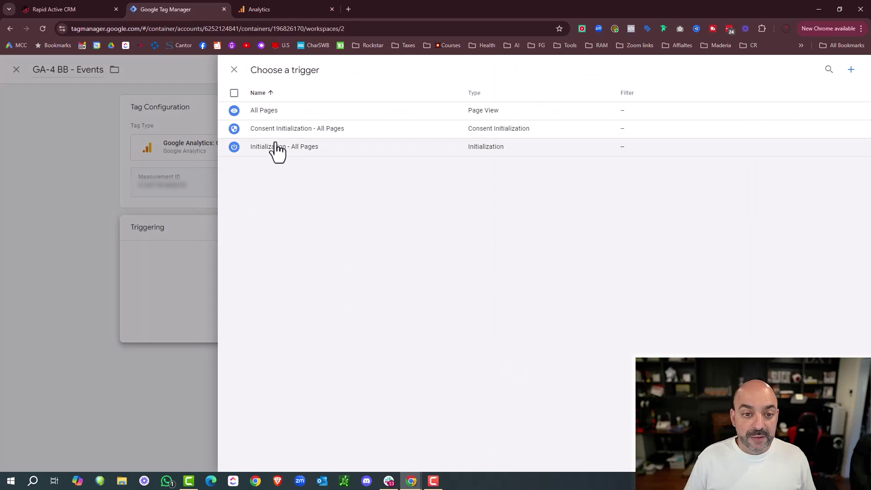
click(278, 111)
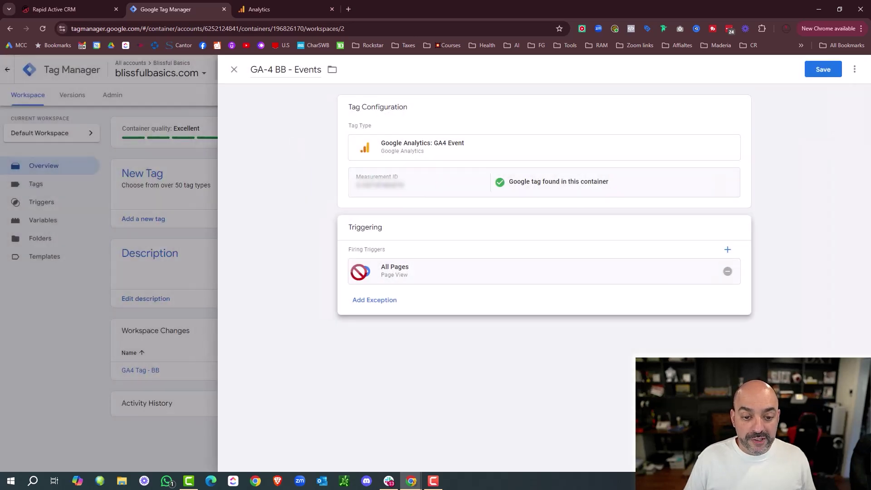
click(825, 71)
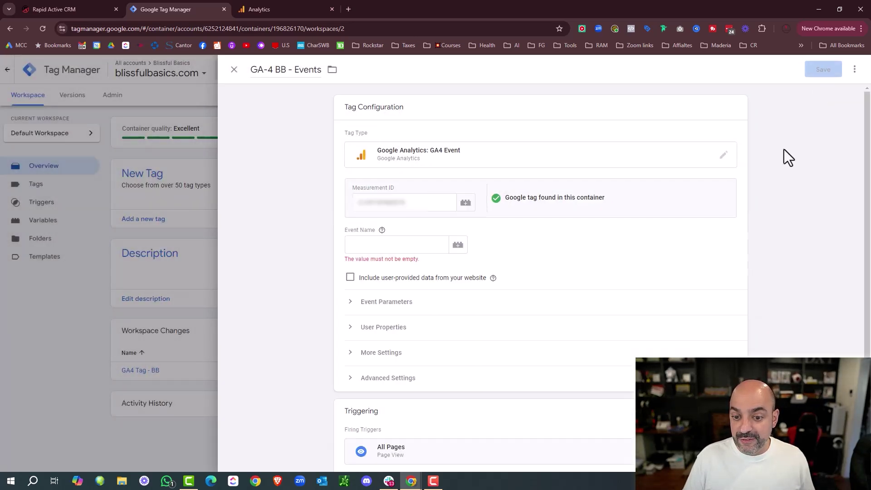
Set the event name of GA-4 BB - Events to the built-in Event variable and save the tag.
click(459, 248)
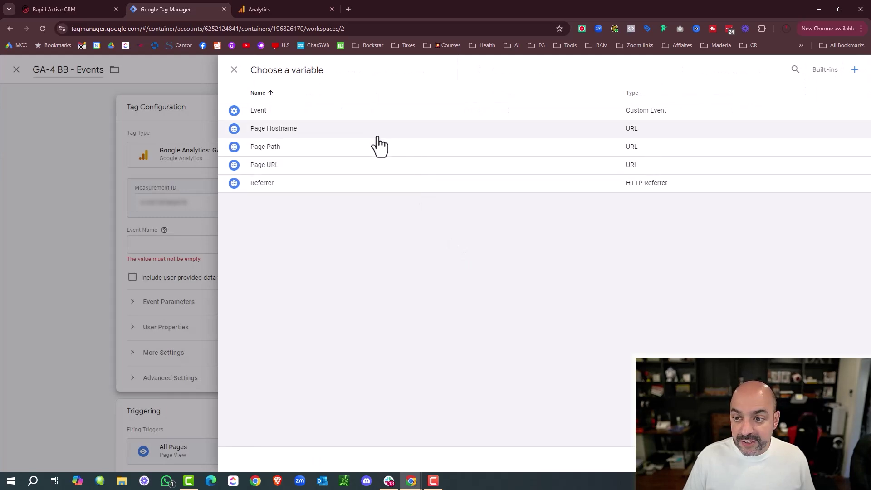
click(363, 110)
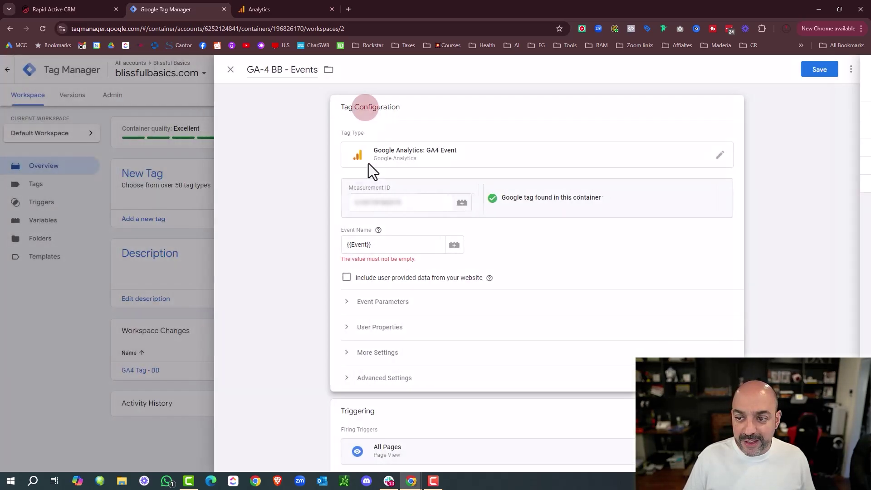
click(458, 246)
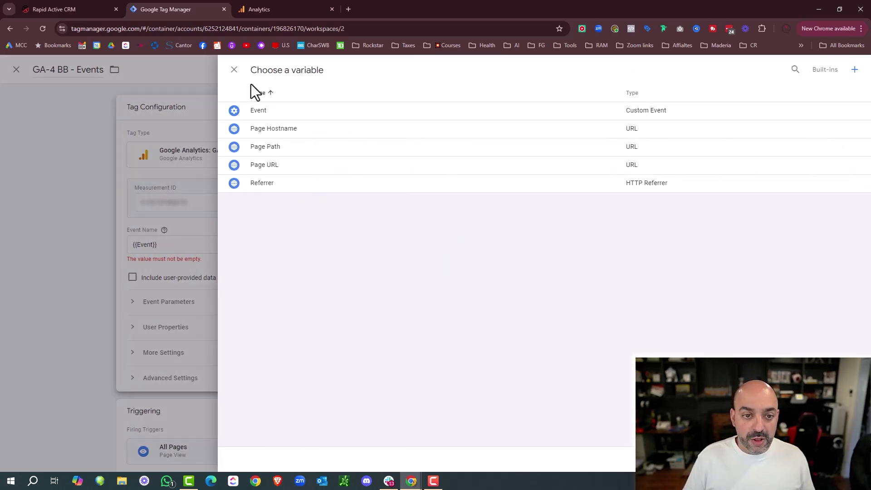
click(235, 71)
click(458, 246)
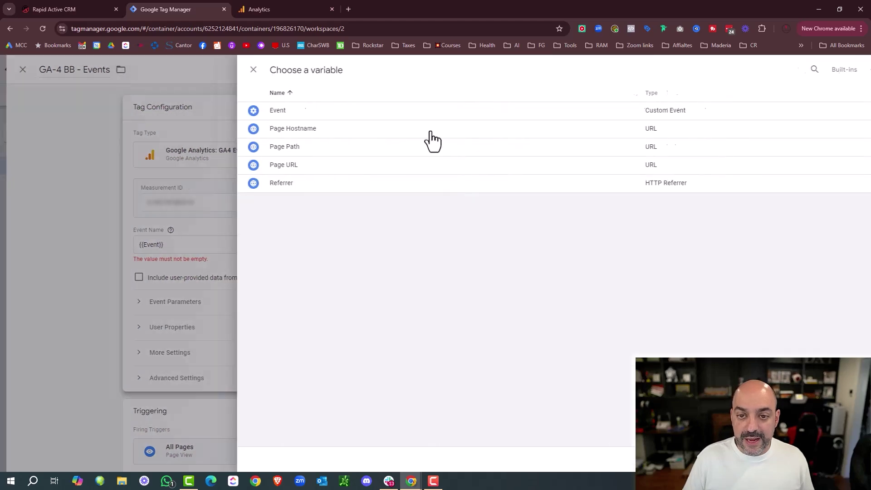
click(235, 69)
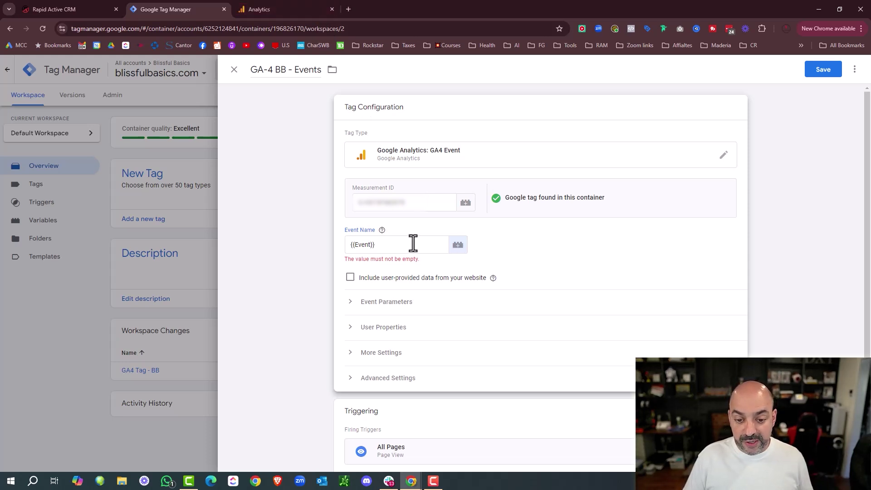
scroll(535, 231, down, 1)
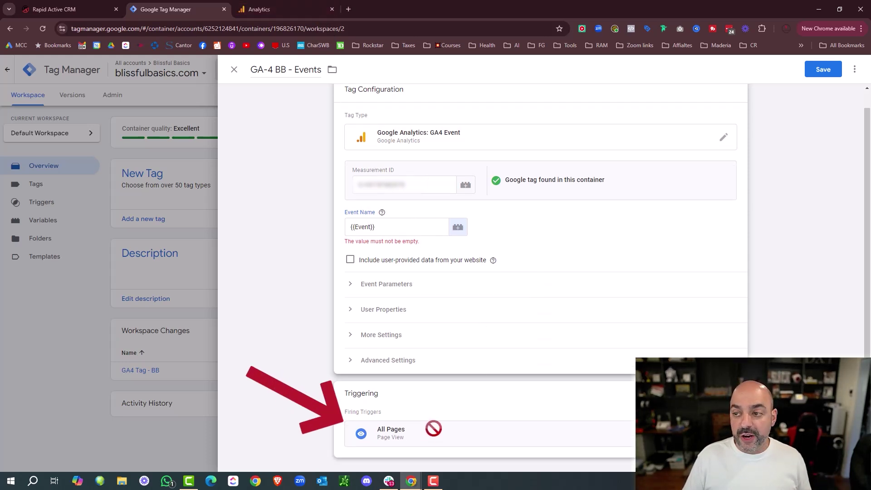
click(823, 69)
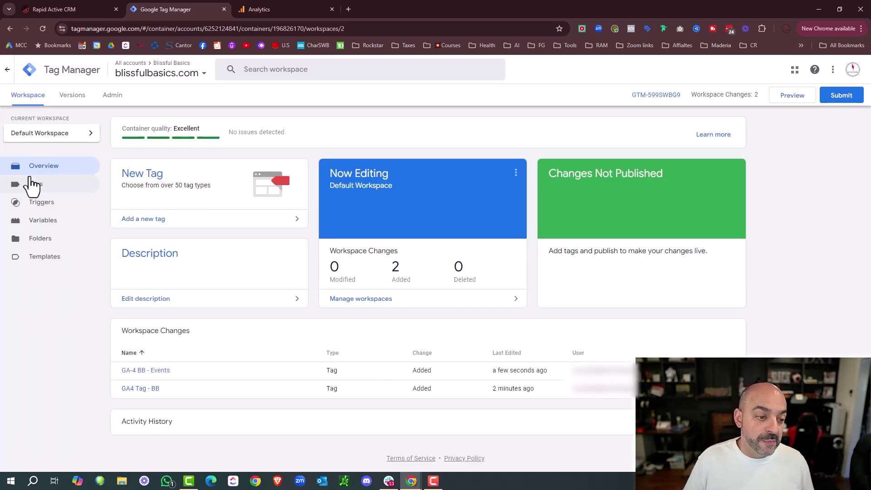
Enable the built-in variables Environment Name, Container ID, Container Version, Random Number and HTML ID for the workspace.
click(39, 219)
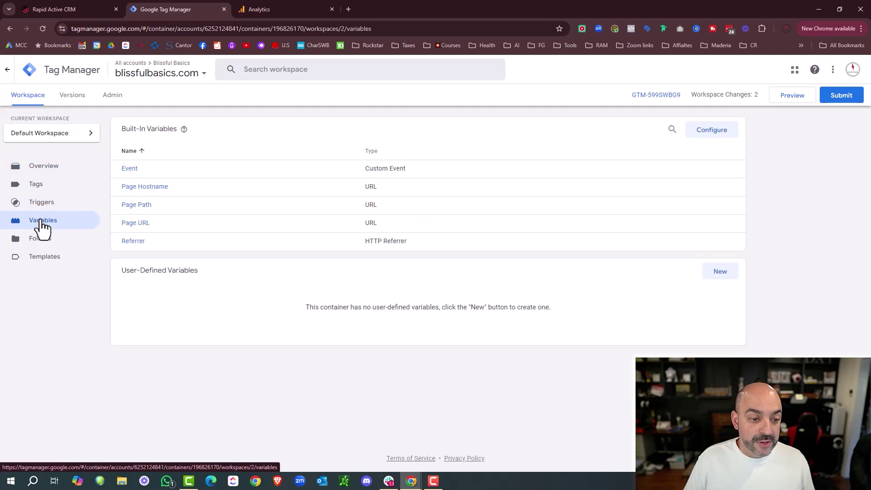
click(725, 133)
scroll(685, 185, down, 3)
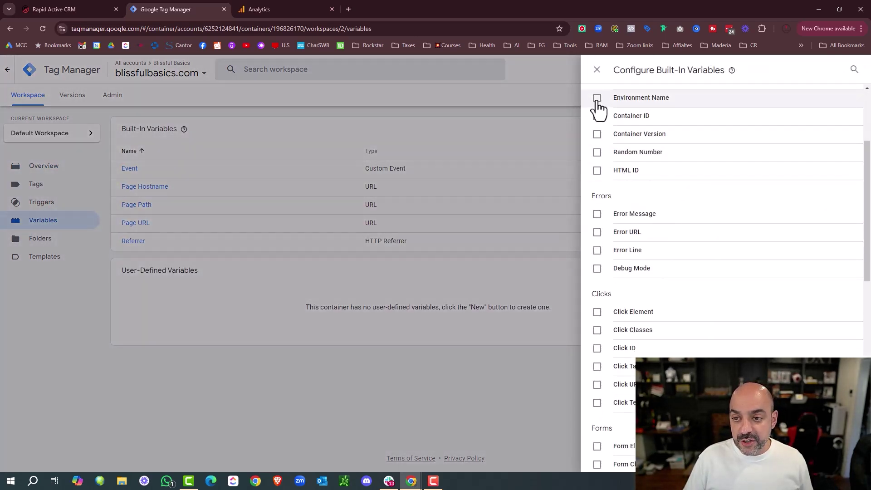
click(597, 98)
click(597, 116)
click(598, 135)
click(598, 153)
click(597, 171)
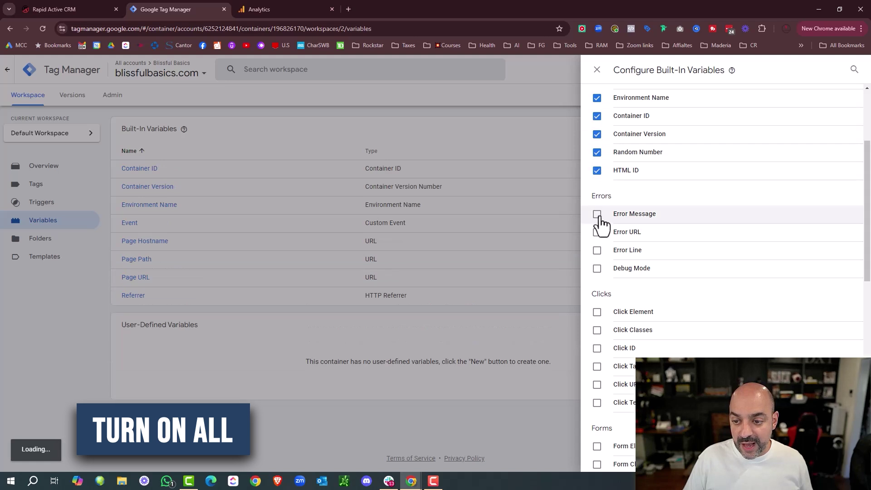
Enable the Errors built-in variables: Error Message, Error URL, Error Line and Debug Mode.
click(597, 214)
click(597, 232)
click(598, 251)
click(597, 269)
Enable all Clicks built-in variables: Click Element, Click Classes, Click ID, Click Target, Click URL and Click Text.
click(597, 313)
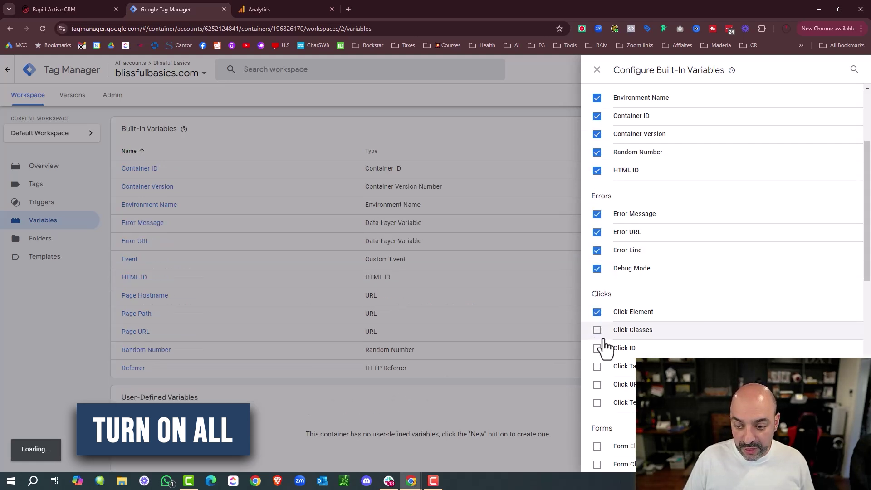
click(598, 330)
click(597, 348)
scroll(605, 352, down, 4)
click(597, 185)
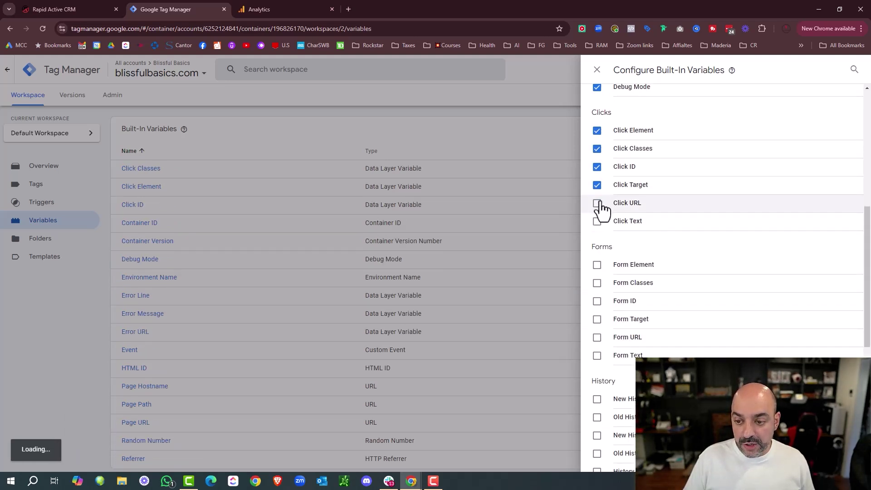
click(597, 203)
click(598, 222)
Enable all Forms built-in variables: Form Element, Form Classes, Form ID, Form Target, Form URL and Form Text.
click(598, 265)
click(598, 284)
click(597, 302)
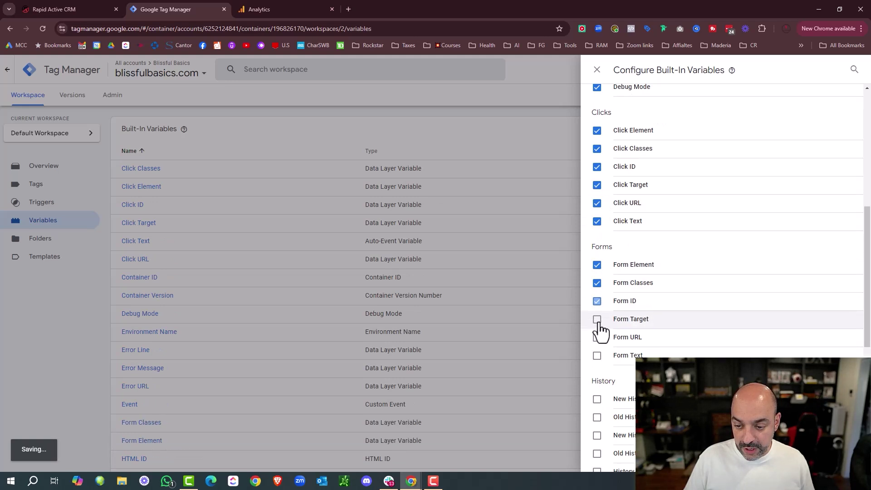
click(597, 319)
click(598, 337)
click(598, 355)
Enable all History built-in variables: New and Old History Fragment, New and Old History State, and History Source.
scroll(599, 354, down, 4)
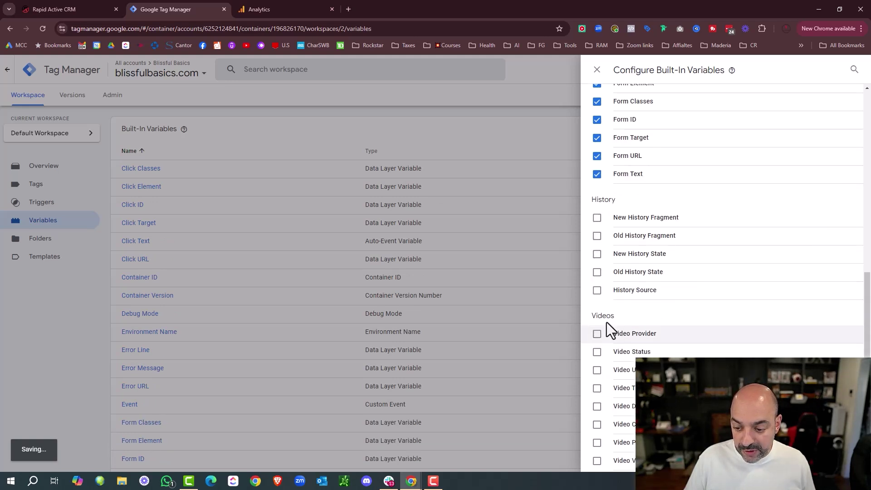
click(597, 218)
click(597, 236)
click(598, 254)
click(597, 272)
click(597, 290)
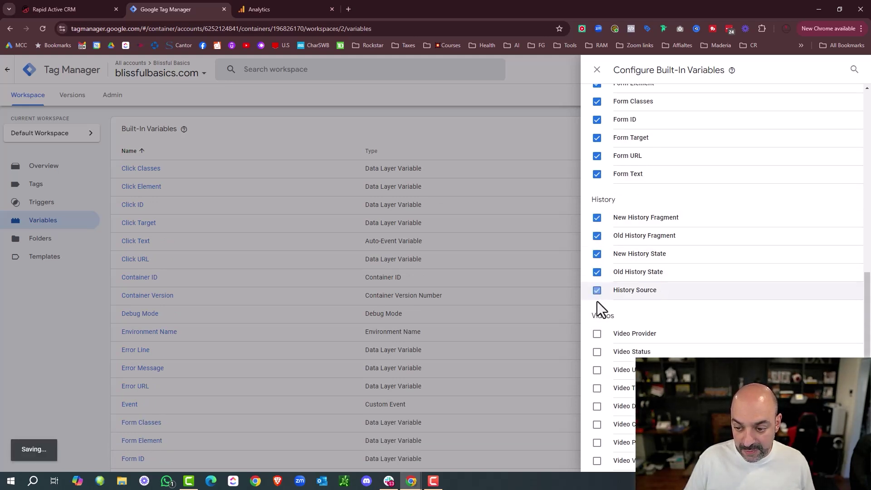
Enable all Videos built-in variables: Video Provider, Status, URL, Title, Duration, Current Time, Percent and Visible.
scroll(599, 299, down, 3)
click(597, 192)
click(597, 210)
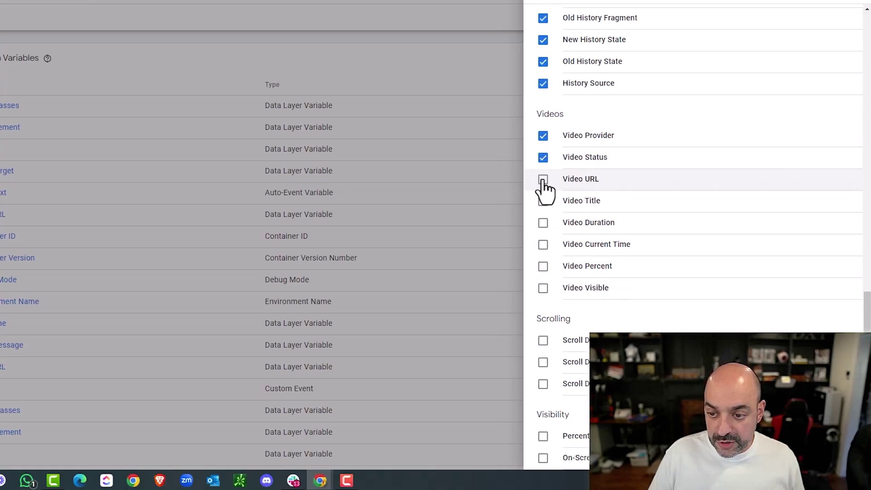
click(543, 180)
click(544, 201)
click(543, 222)
click(543, 244)
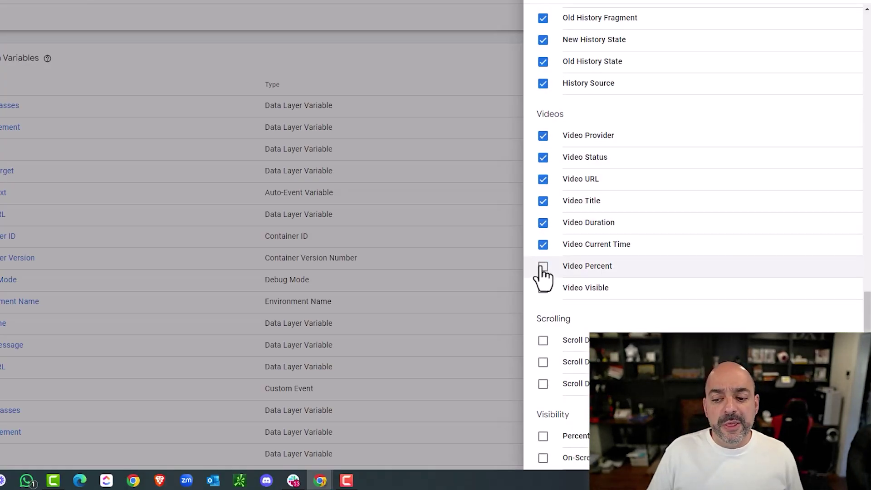
click(543, 266)
click(543, 288)
Enable all three Scrolling built-in variables and both Visibility built-in variables.
click(543, 340)
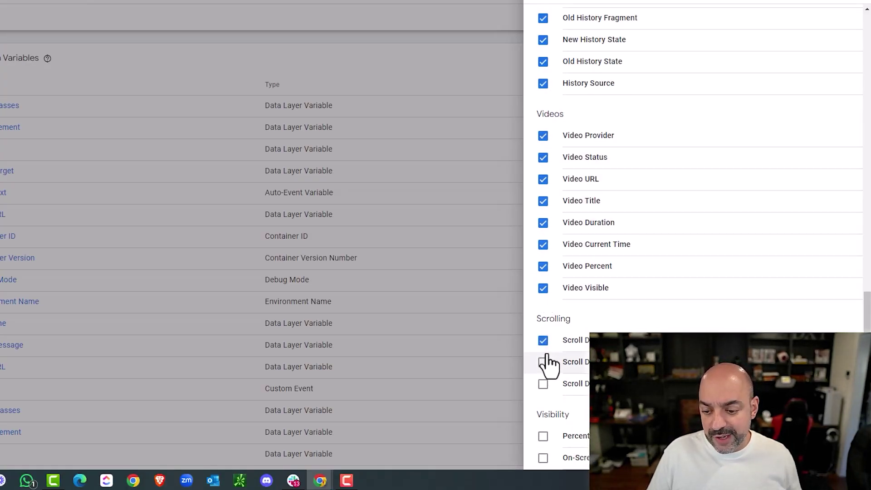
click(543, 362)
click(543, 383)
click(543, 436)
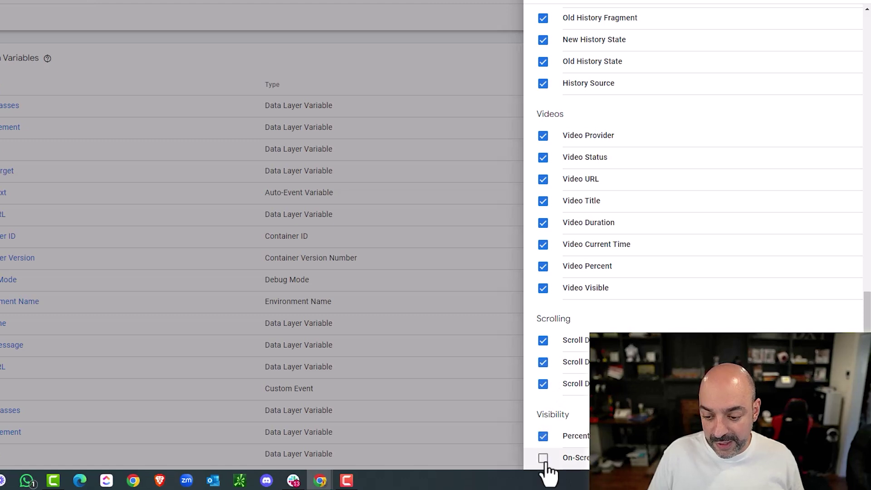
click(543, 458)
Check the selection of built-in variables in every category, close the configuration and look through the workspace's variable list.
scroll(803, 148, up, 15)
scroll(798, 127, down, 15)
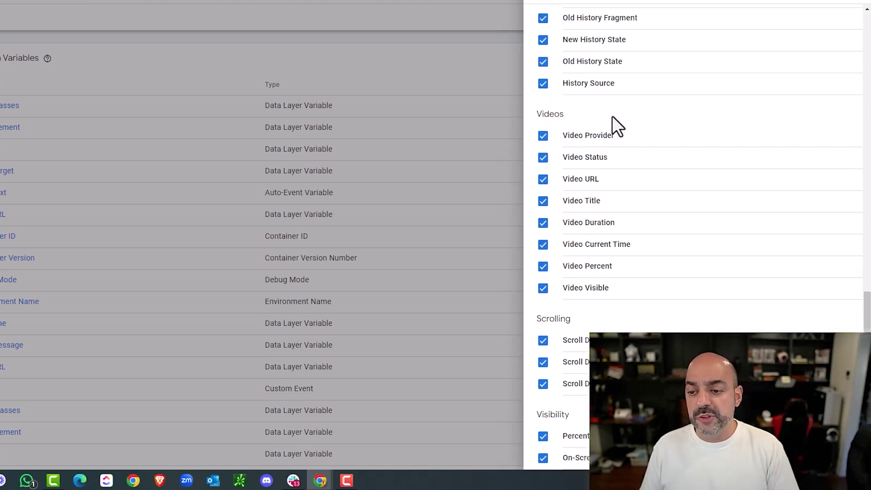
scroll(608, 171, up, 2)
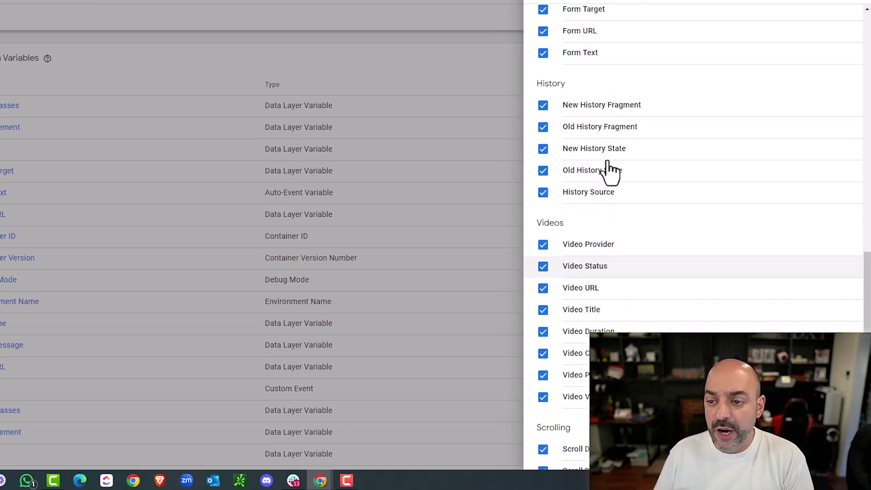
scroll(716, 71, down, 2)
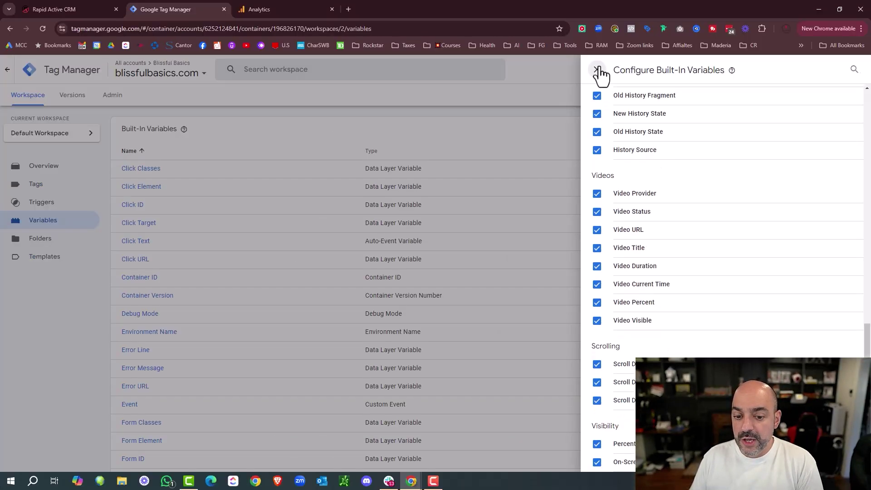
click(599, 74)
scroll(438, 237, down, 4)
scroll(432, 322, down, 3)
scroll(454, 291, up, 8)
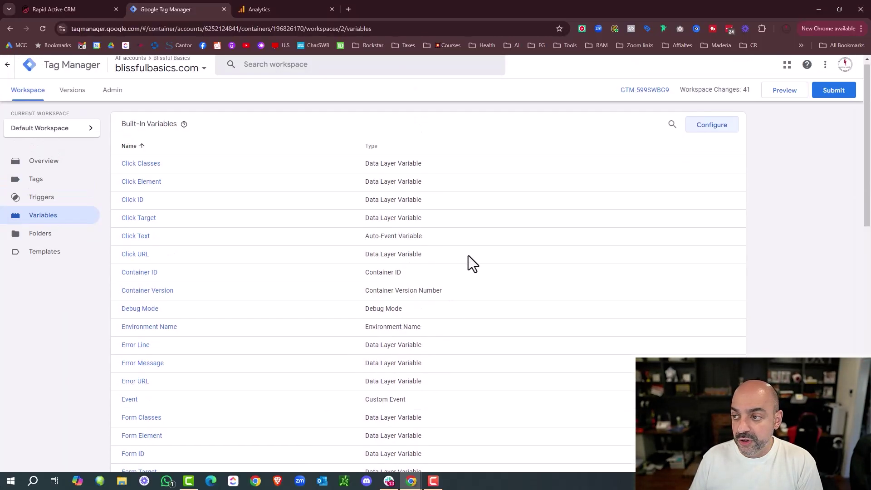
Submit and publish the workspace changes as a container version named V1 with the description "Initial Tags".
click(834, 96)
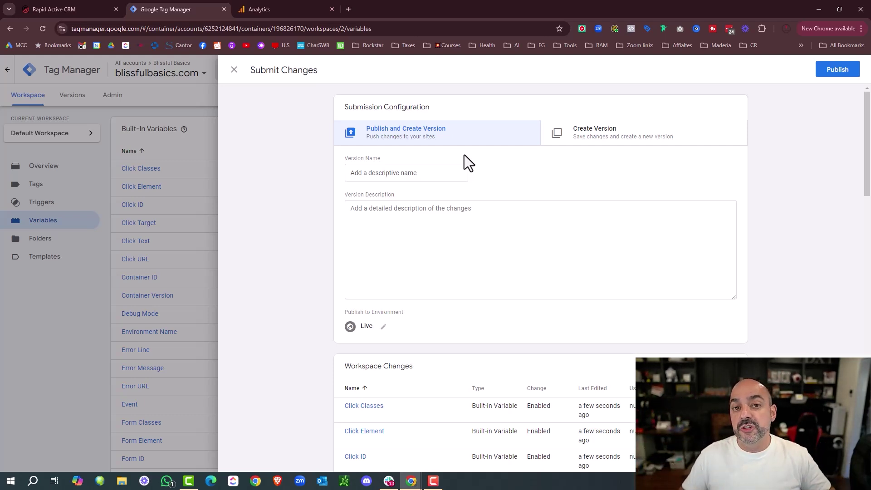
click(853, 77)
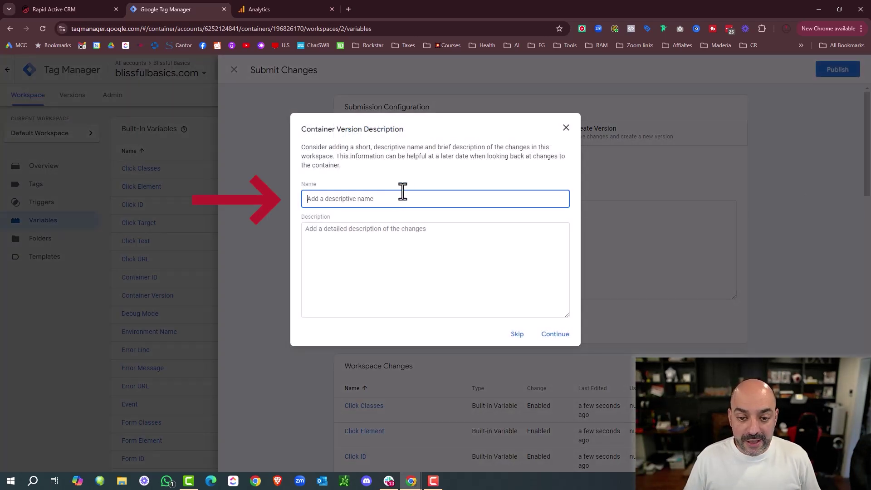
text(V1)
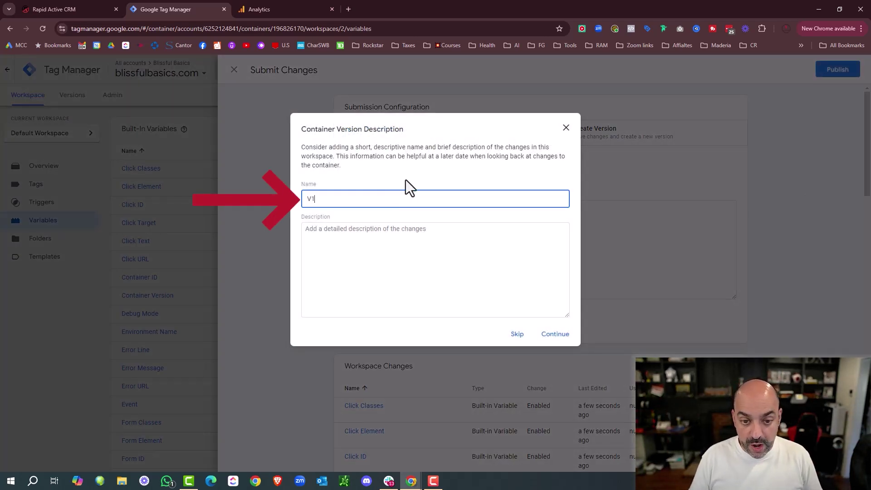
click(428, 239)
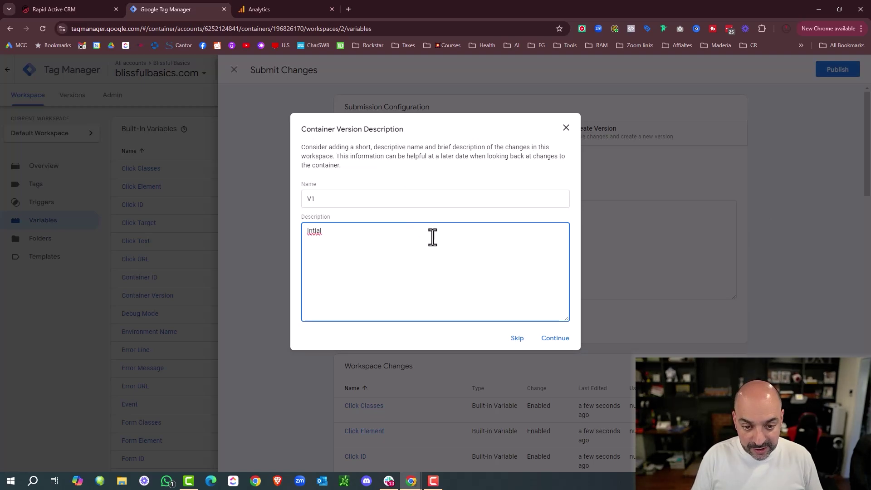
text(Inti)
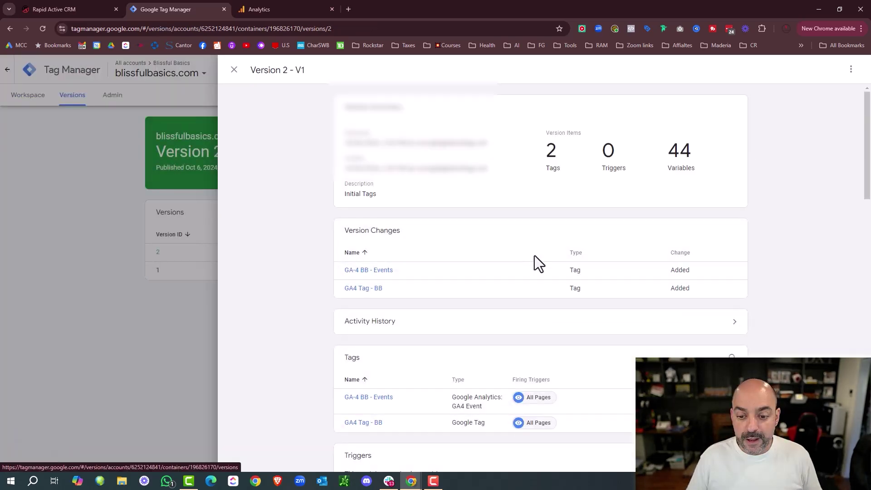
Review the published version's tags and variables, check the version list and return to the workspace overview.
scroll(558, 302, down, 15)
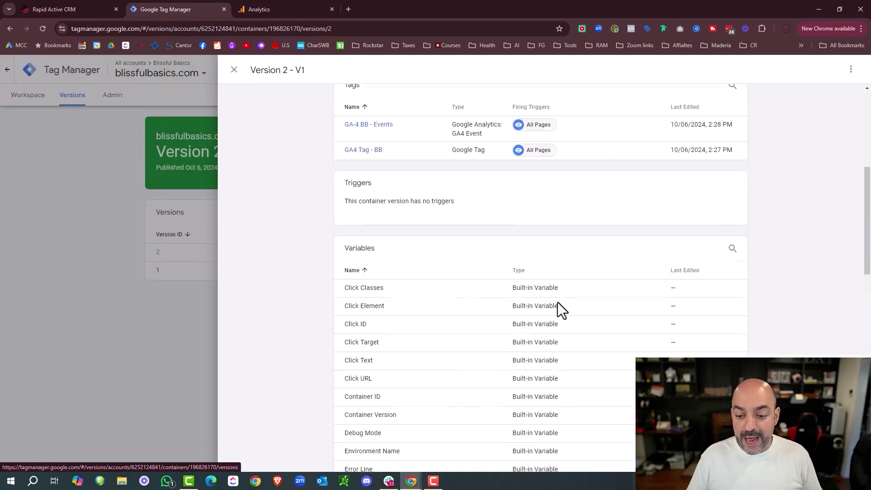
scroll(562, 312, up, 15)
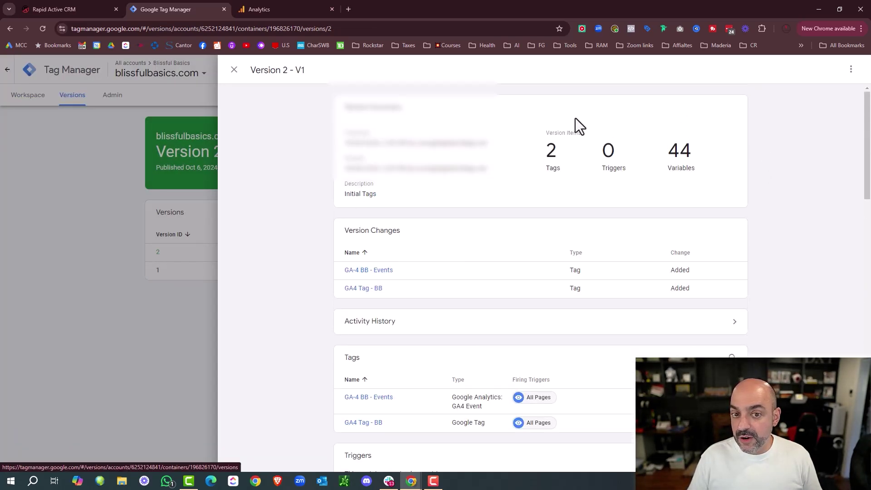
click(234, 70)
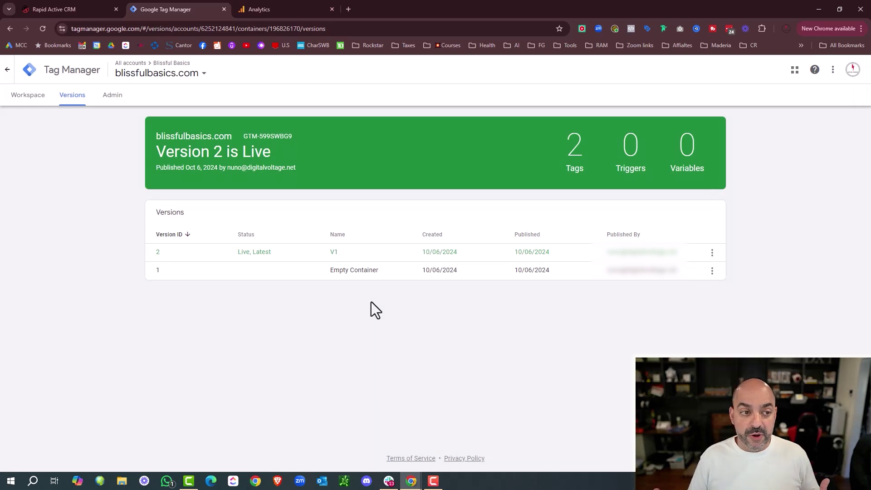
click(21, 98)
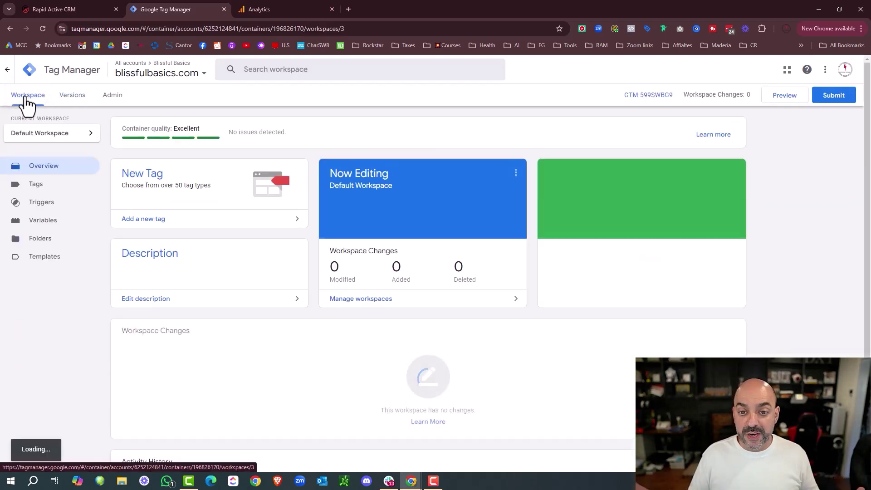
click(74, 97)
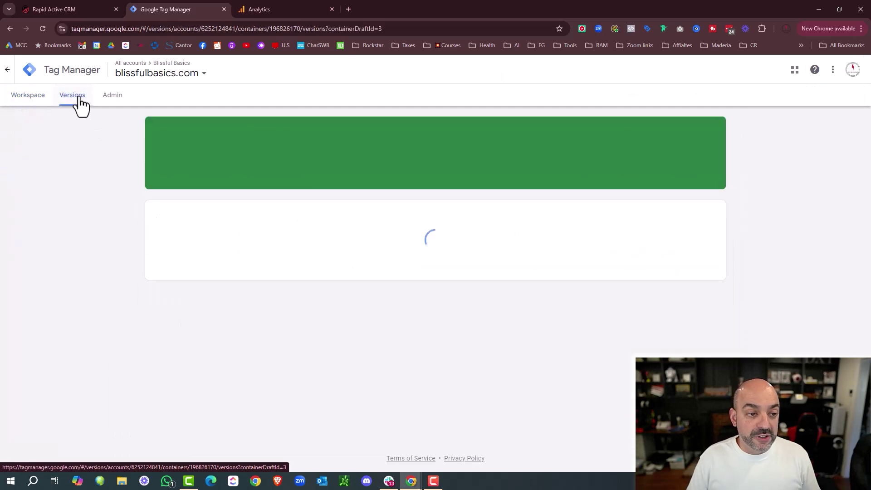
click(38, 98)
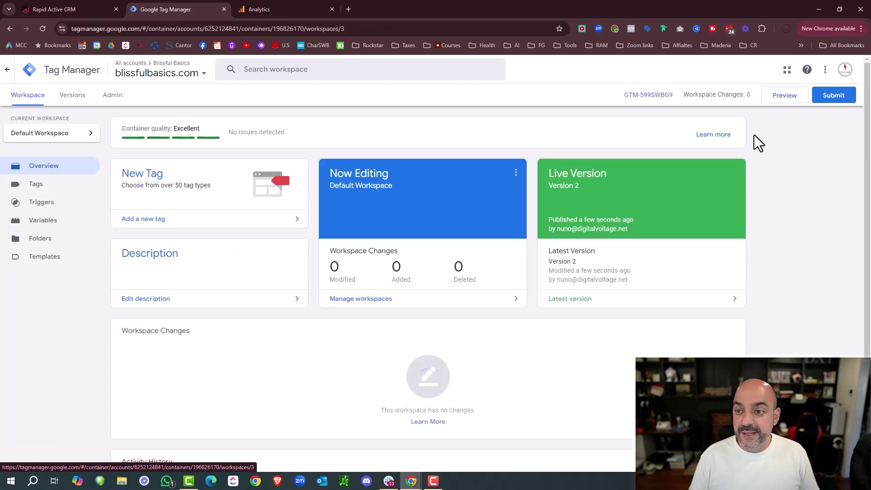
Copy the Google Tag Manager head snippet, switch to Rapid Active CRM and select the funnel's existing head tracking code.
click(660, 96)
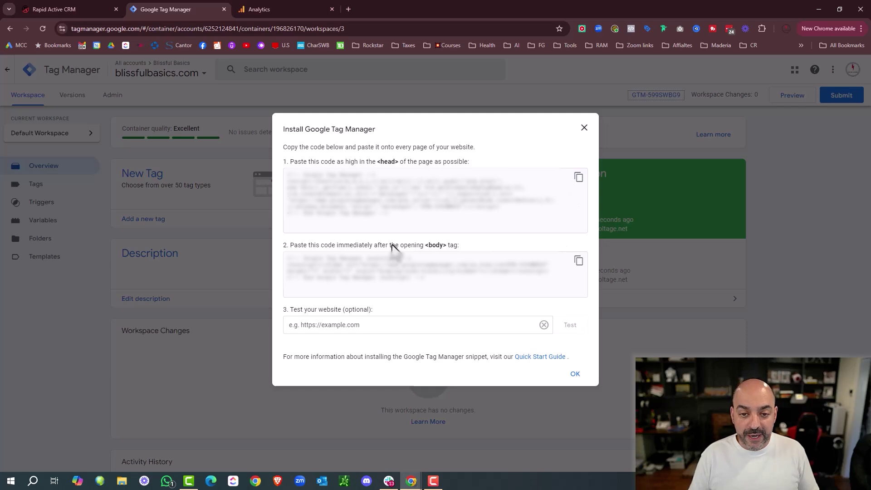
click(579, 177)
click(58, 9)
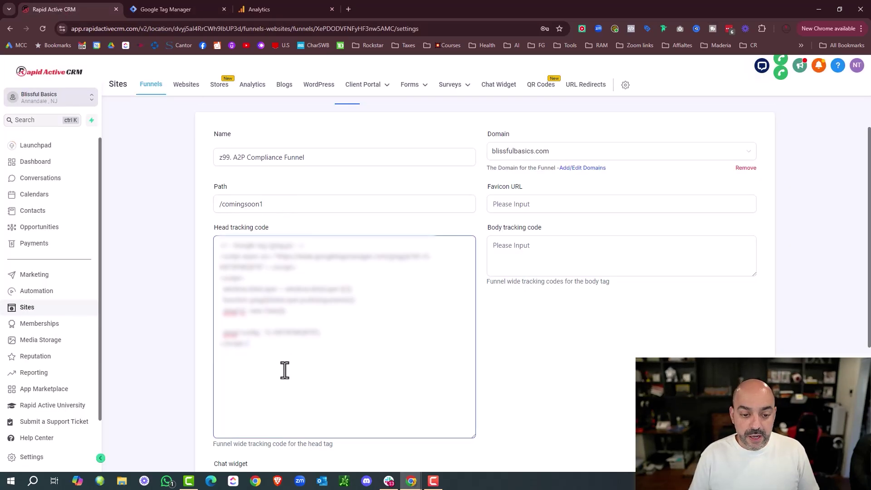
drag(284, 370, 195, 225)
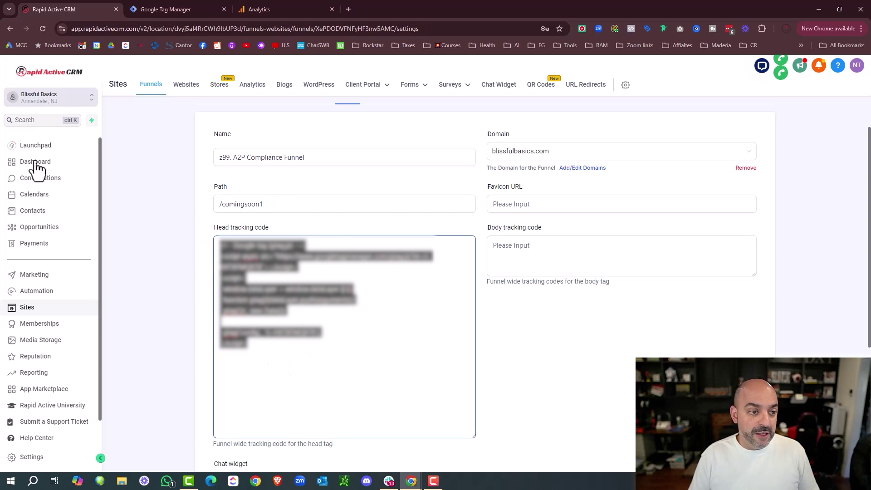
Reopen the settings of the z99. A2P Compliance Funnel from the list of funnels under Sites.
click(31, 292)
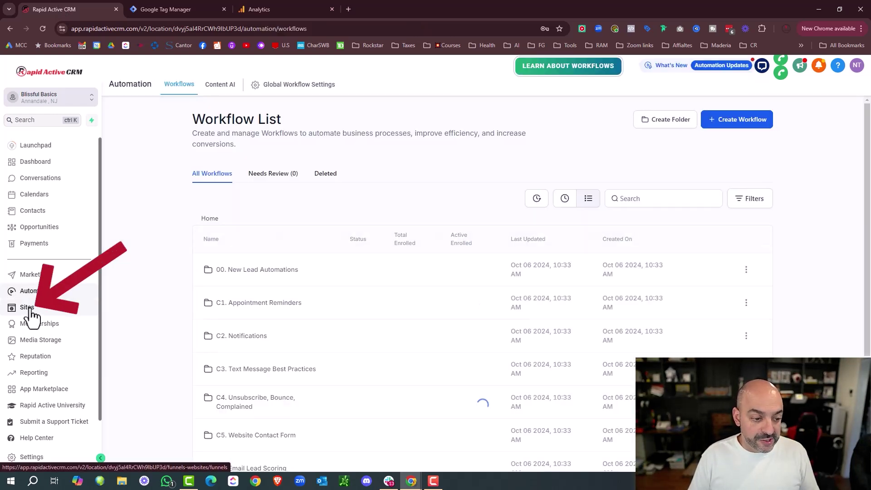
click(27, 307)
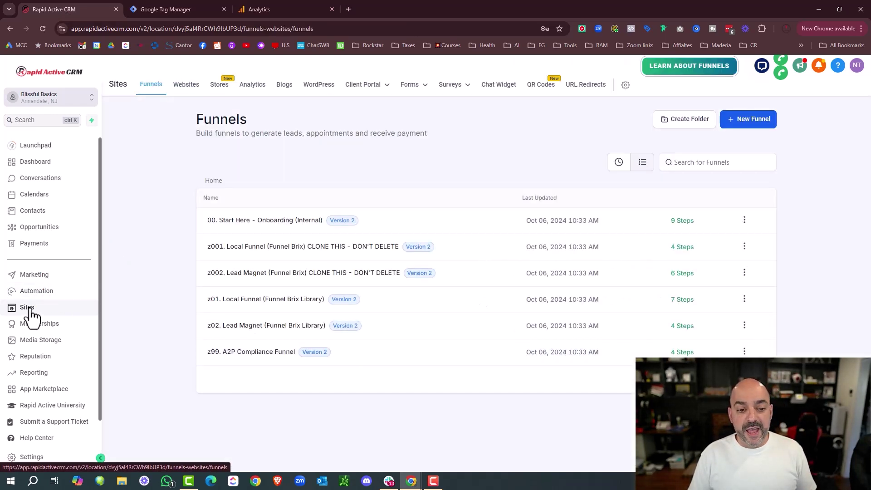
click(258, 354)
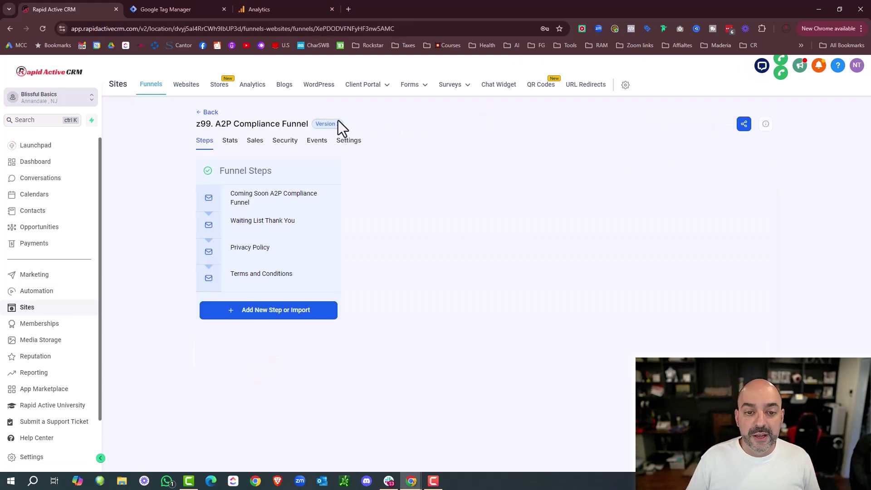
click(353, 144)
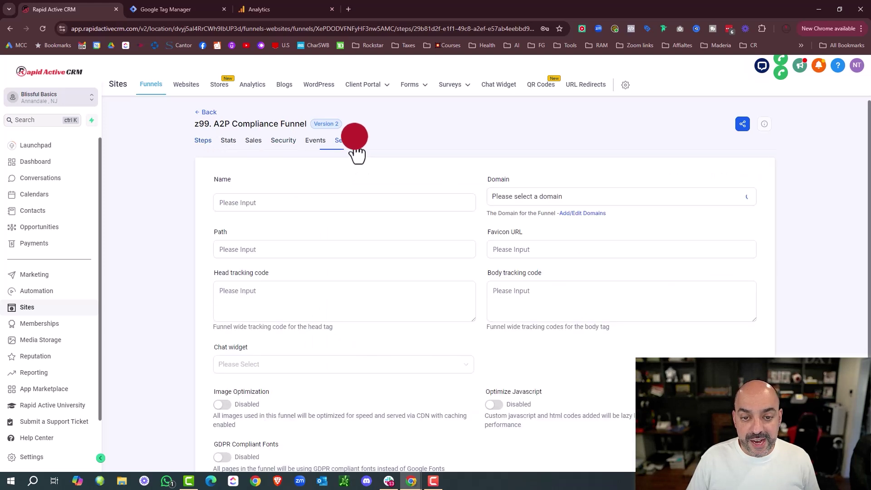
Set the funnel's domain to blissfulbasics.com, paste the Tag Manager snippet as head tracking code and enlarge that field.
click(574, 202)
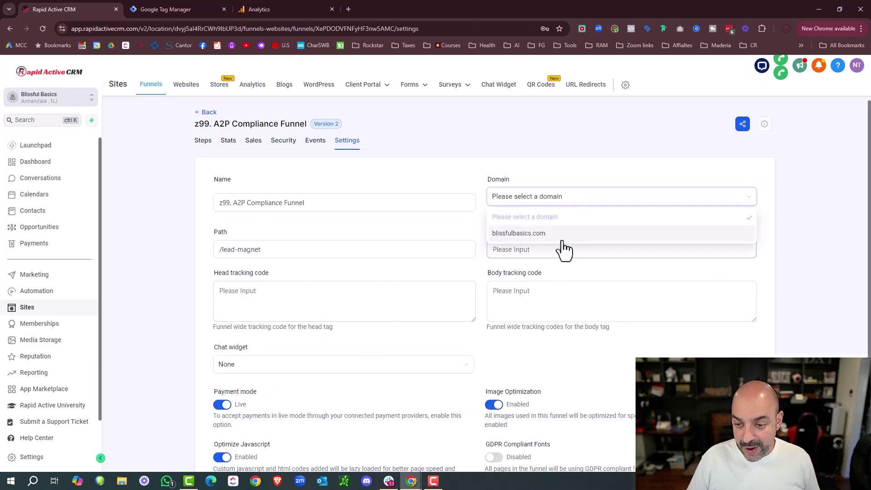
click(564, 234)
key(ctrl+v)
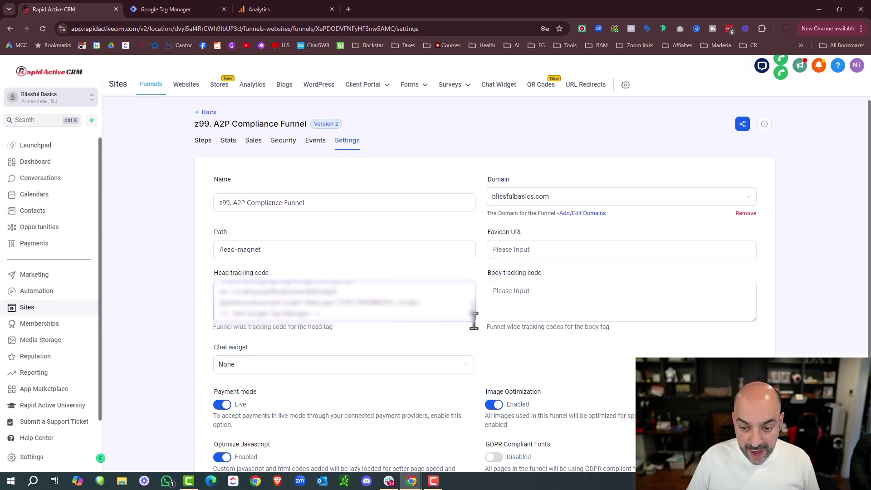
drag(474, 321, 461, 431)
Copy the Google Tag Manager body snippet, paste it as the funnel's body tracking code and save the settings.
click(149, 9)
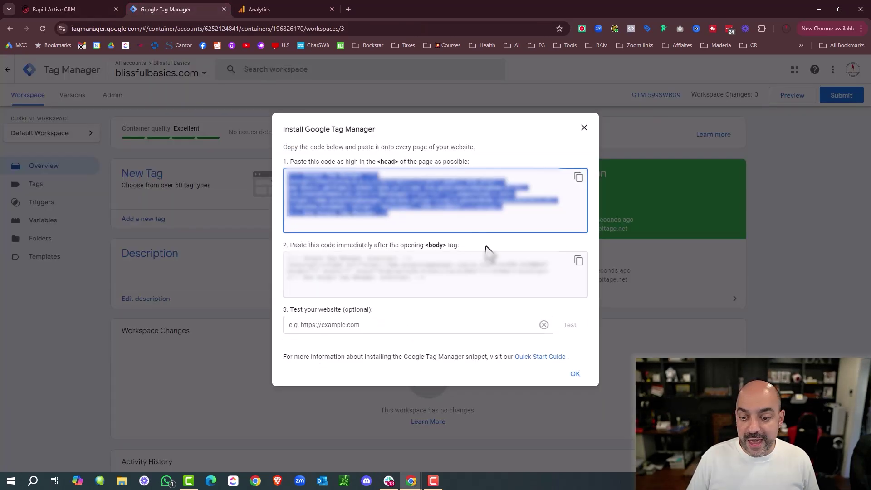
click(579, 263)
key(ctrl+1)
click(547, 293)
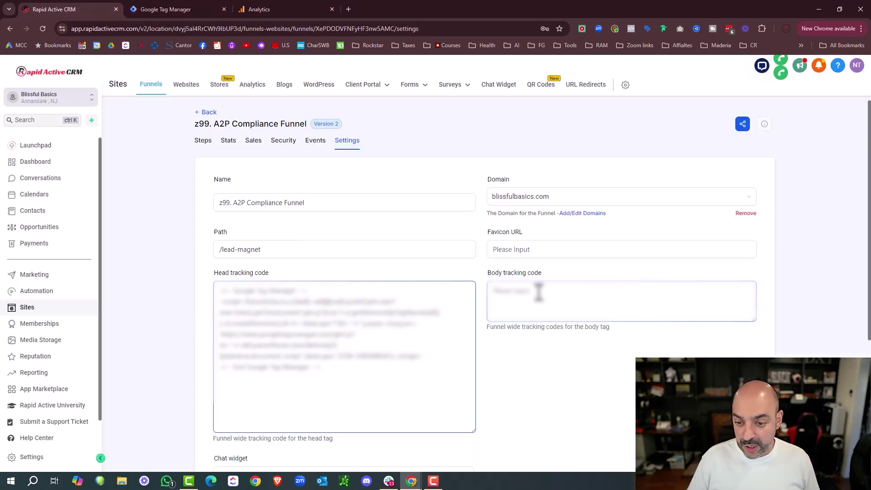
key(ctrl+v)
scroll(540, 295, down, 5)
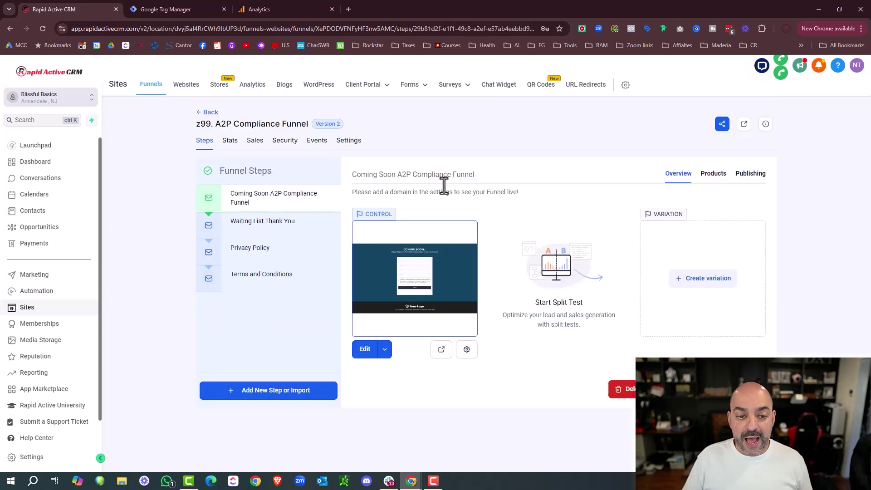
Reload the funnel's steps page and copy the URL of the Coming Soon A2P Compliance Funnel step.
click(42, 28)
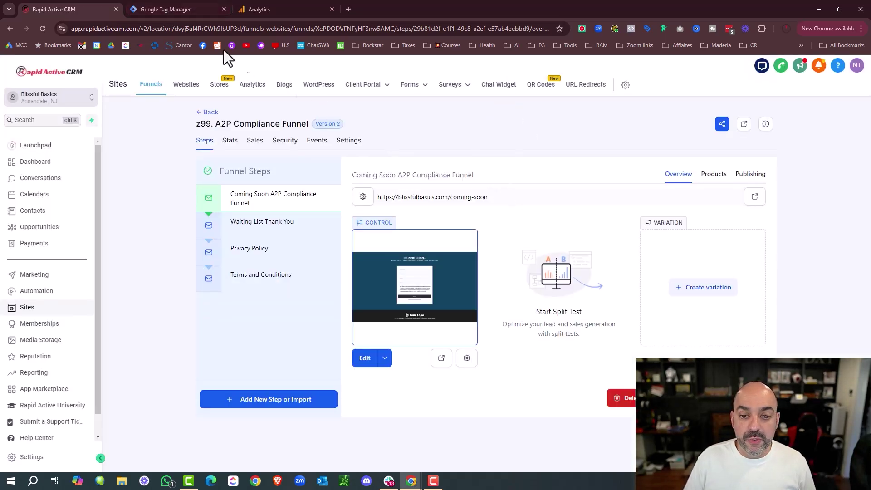
click(177, 9)
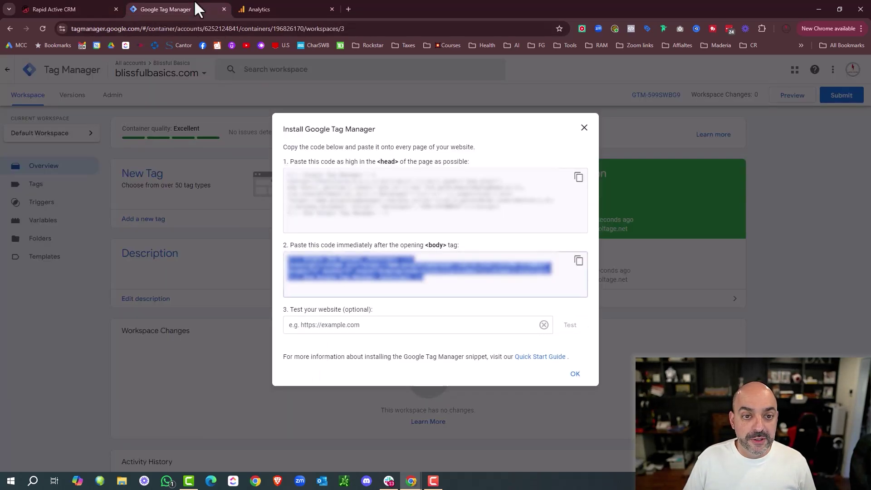
click(43, 9)
triple_click(464, 204)
right_click(464, 204)
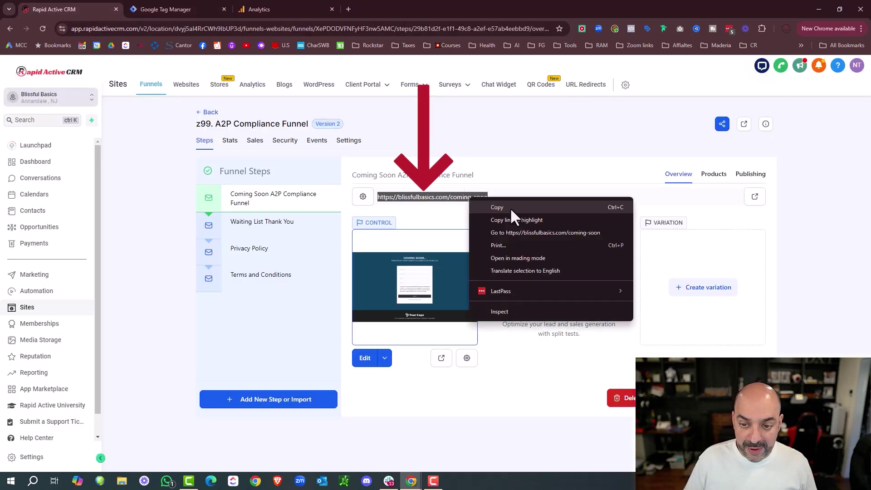
click(511, 206)
click(186, 11)
click(367, 331)
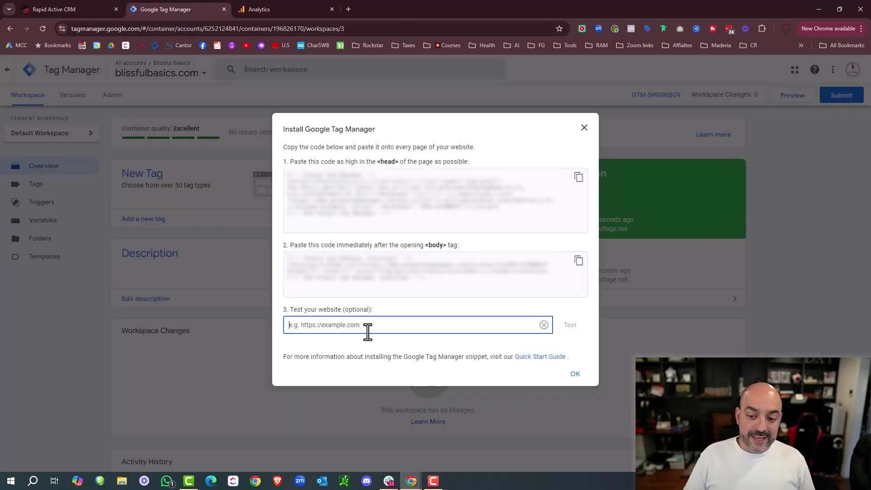
key(ctrl+v)
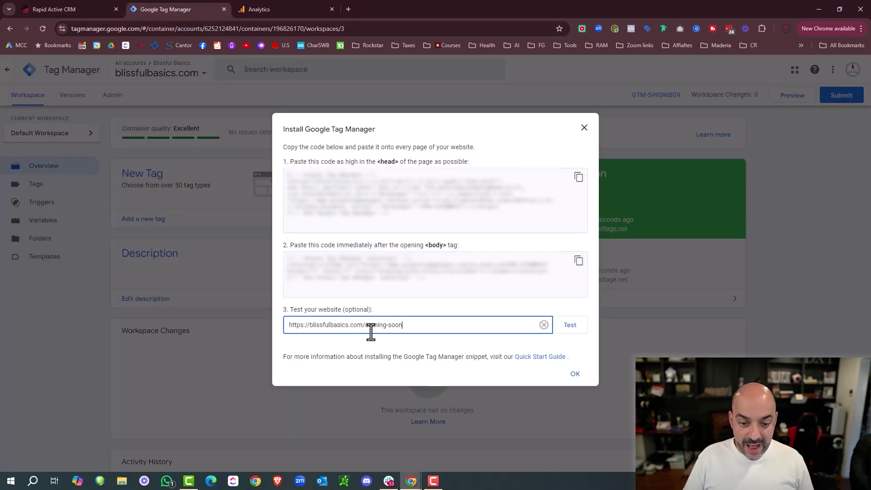
click(573, 327)
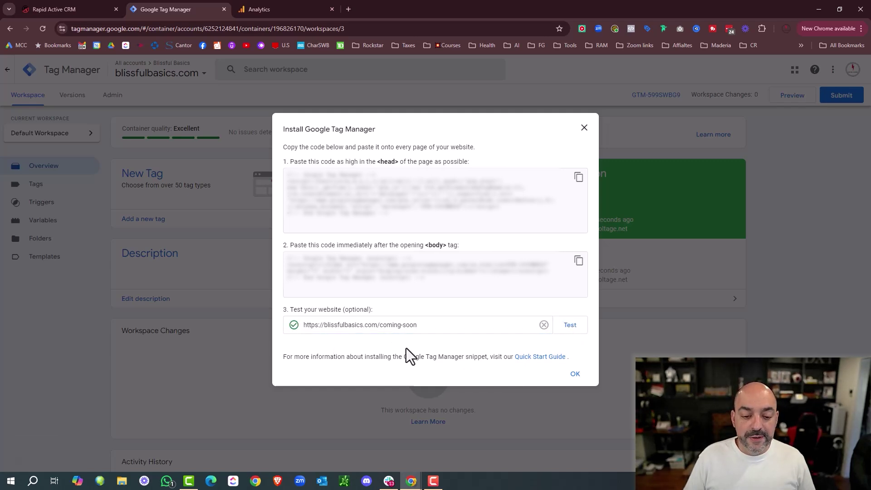
click(576, 375)
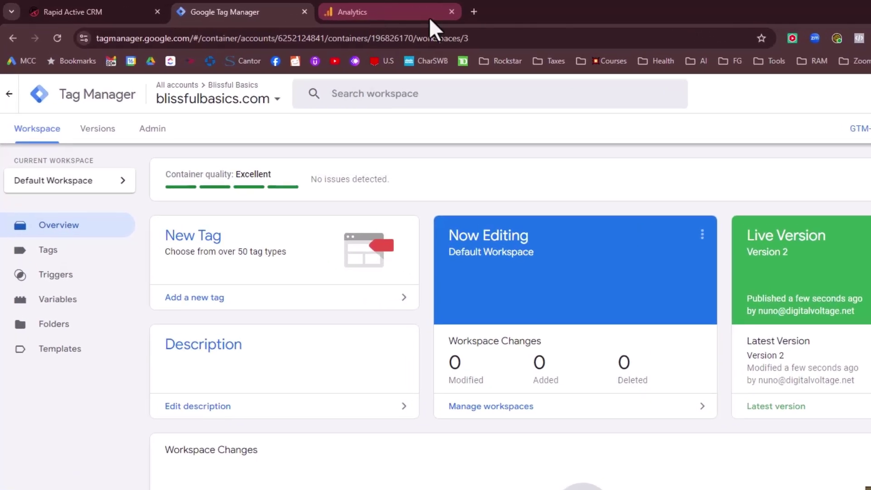
Search the web for "search console" in a new browser tab and open Google Search Console.
click(474, 12)
text(searc)
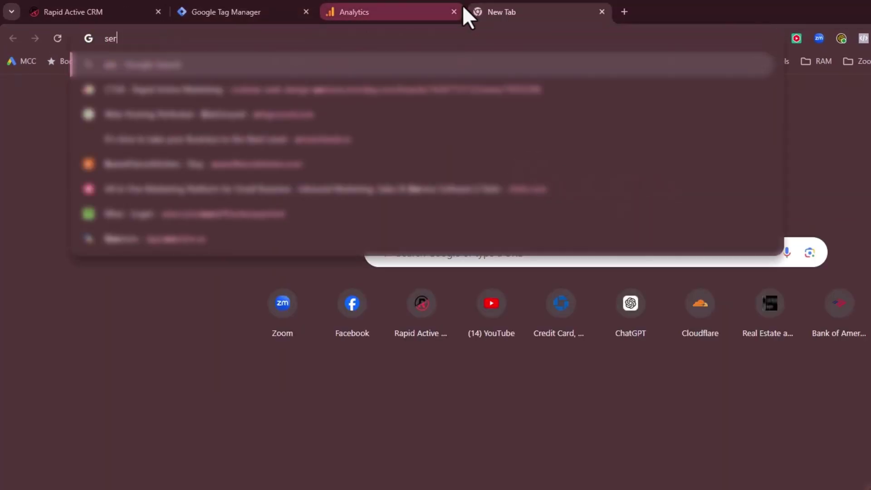
text(h console)
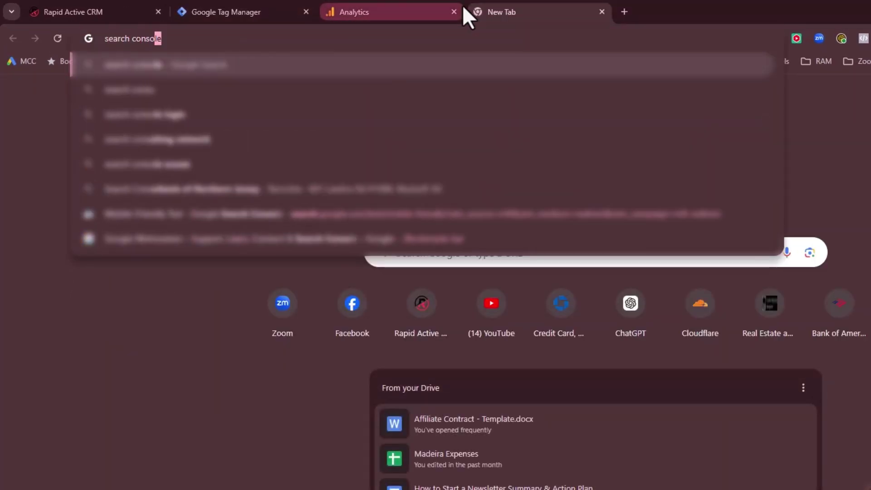
key(Return)
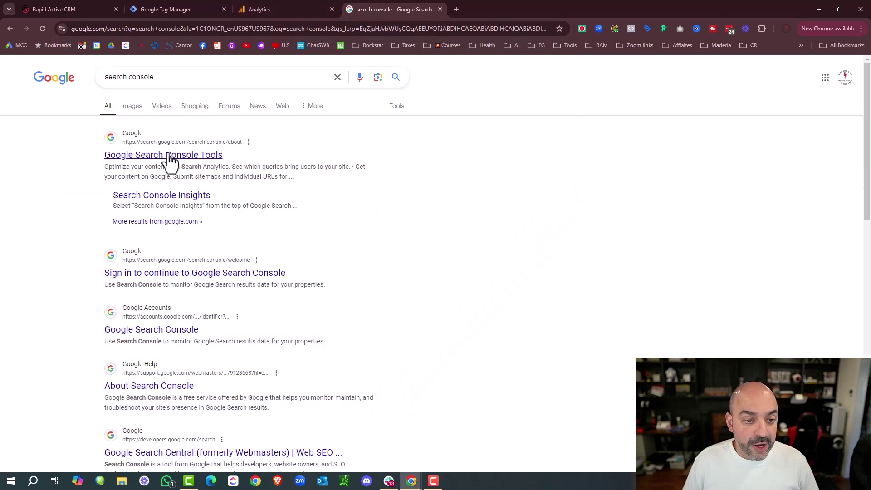
click(220, 205)
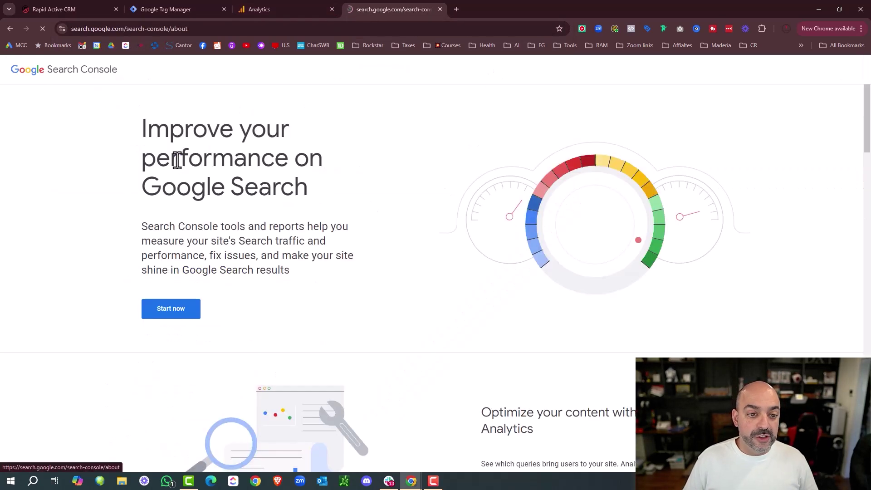
click(179, 313)
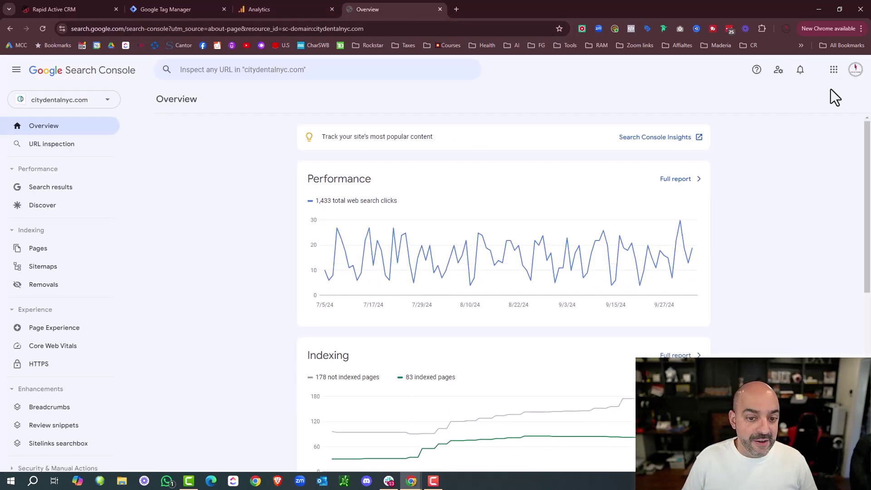
Add blissfulbasics.com as a new Domain property in Search Console and continue to its ownership verification.
click(87, 108)
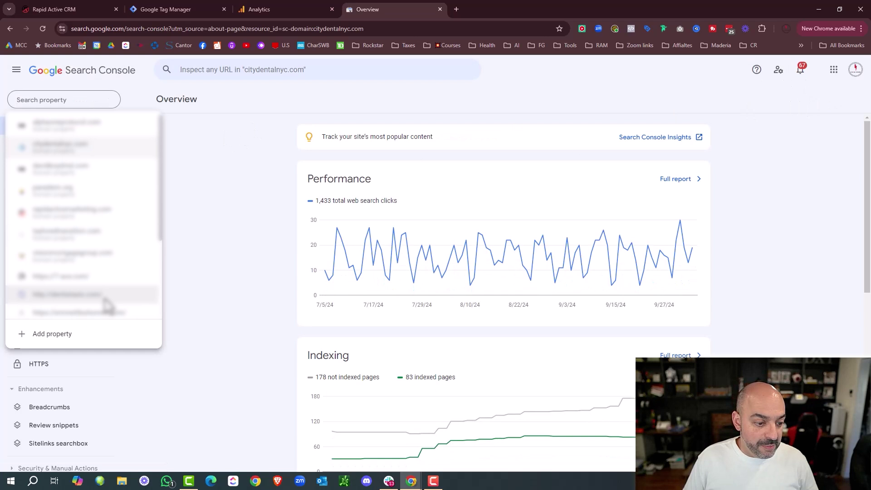
click(101, 334)
text(b)
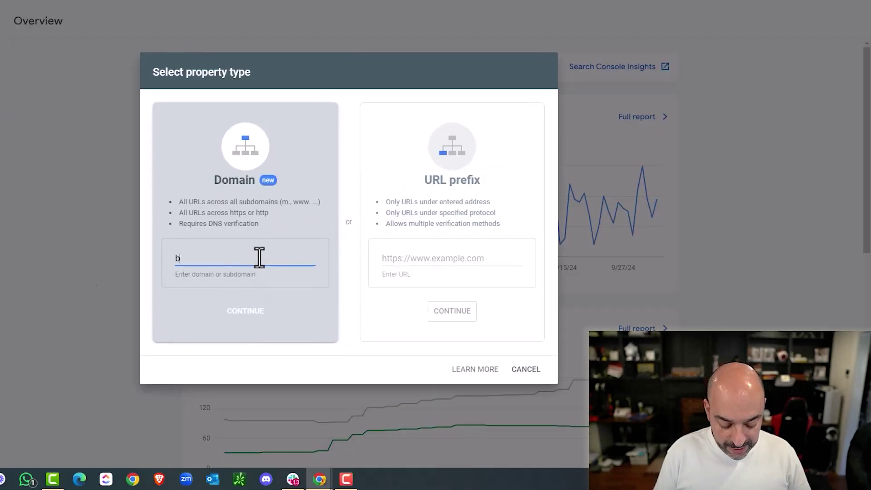
text(lissfulbasics.com)
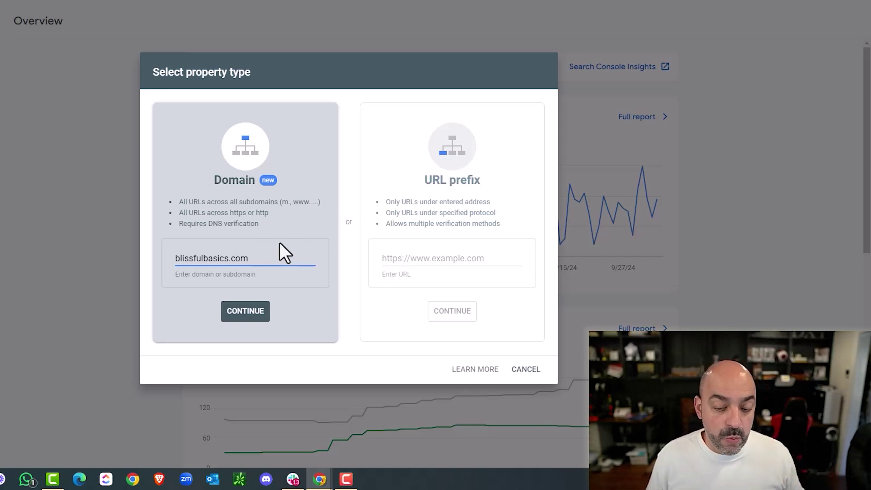
click(247, 313)
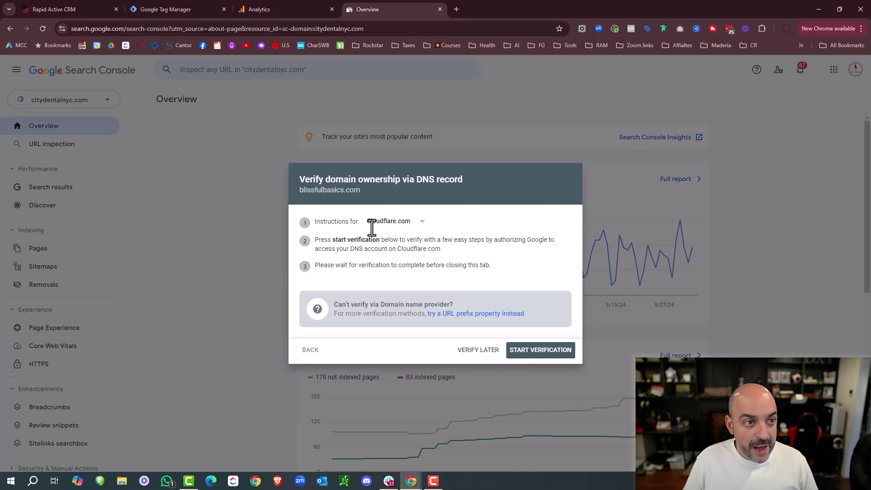
Log in to Cloudflare in a new browser tab and open the DNS records of blissfulbasics.com.
click(457, 9)
text(cloudfla)
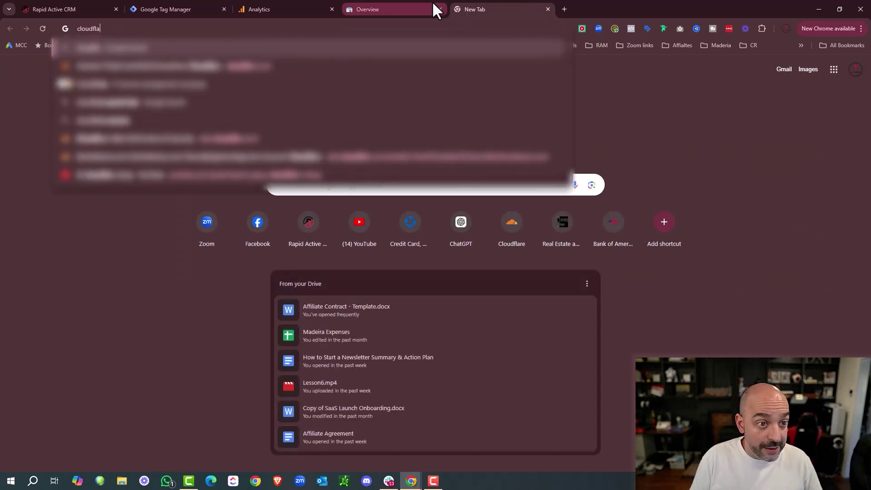
key(Return)
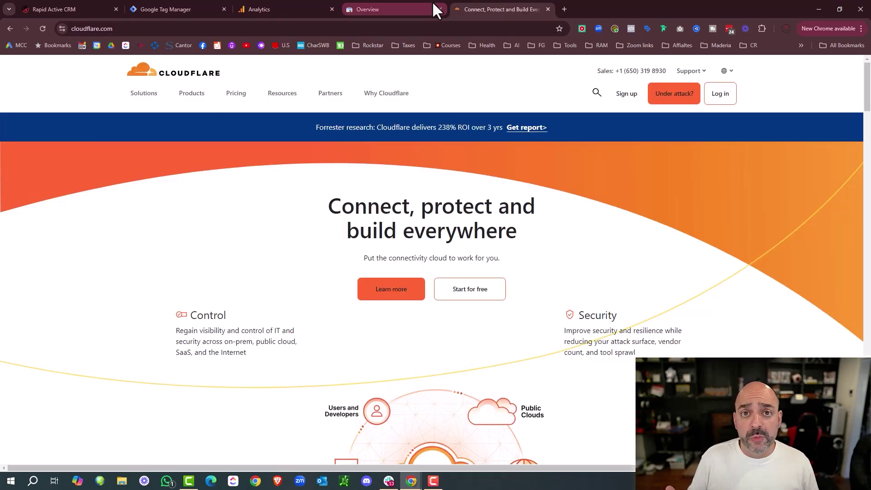
click(720, 95)
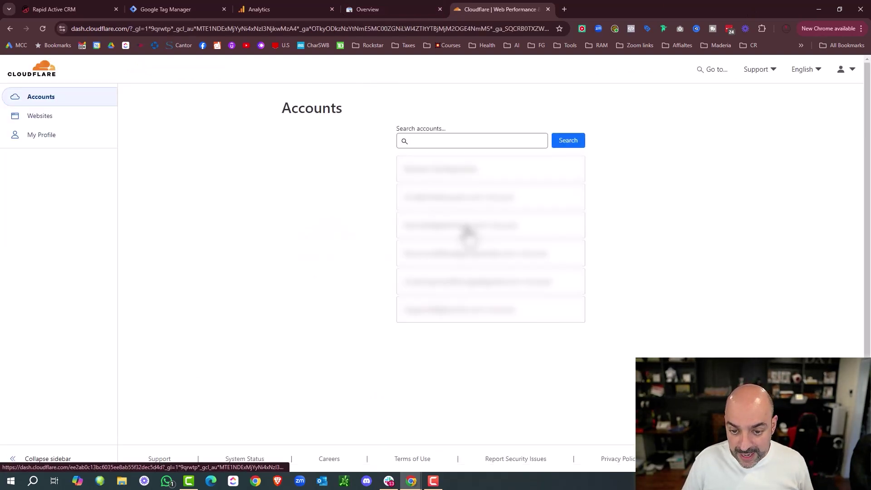
click(466, 232)
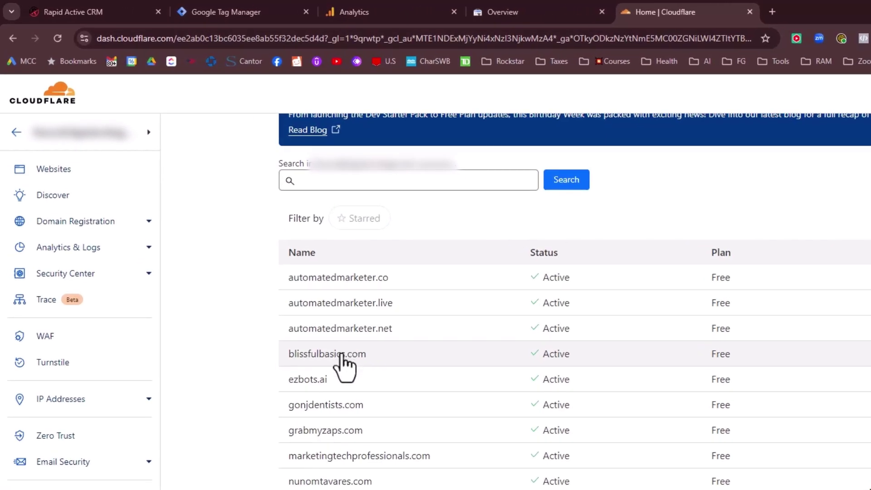
click(239, 298)
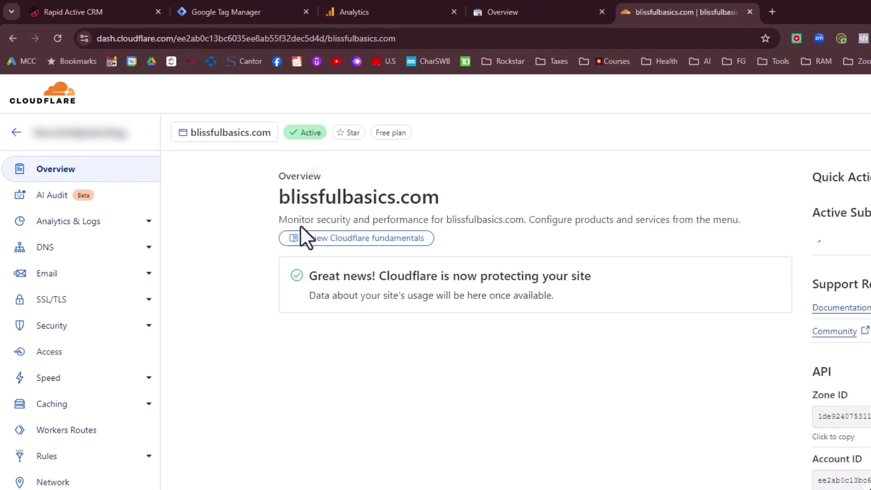
click(123, 252)
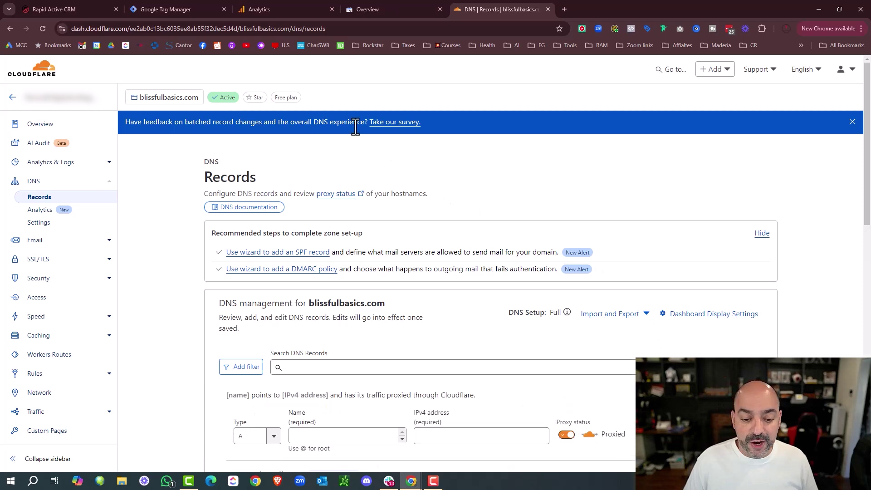
Verify ownership of blissfulbasics.com from Search Console by authorizing Google's TXT record in Cloudflare, and go to the new property.
click(399, 11)
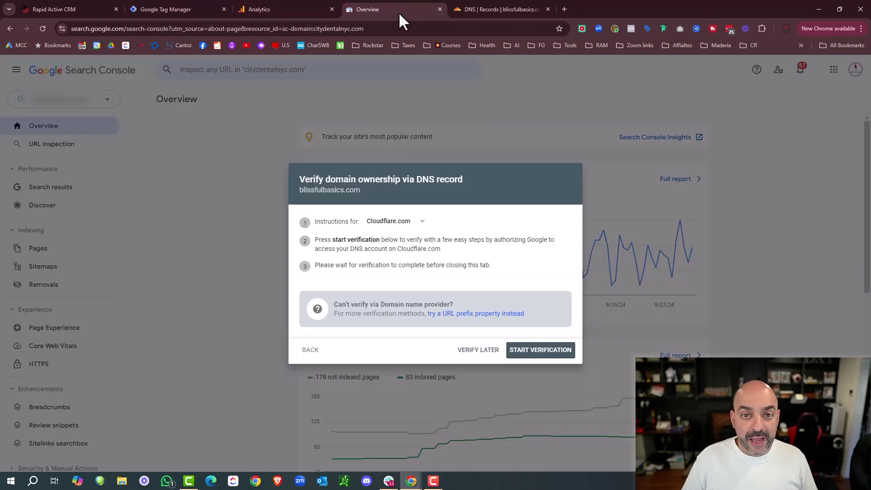
click(529, 348)
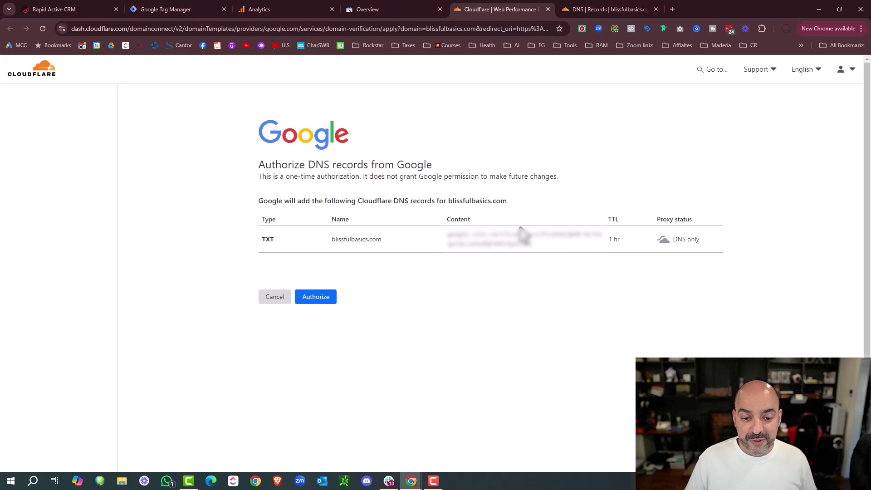
click(317, 297)
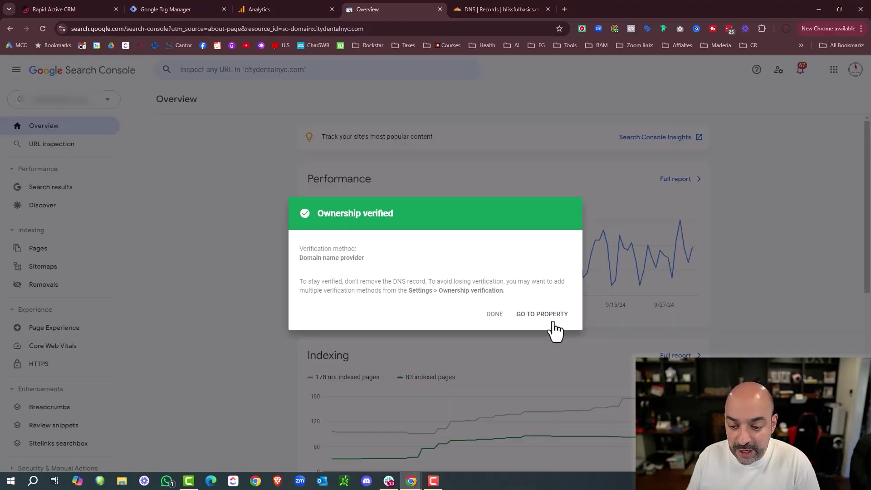
click(558, 315)
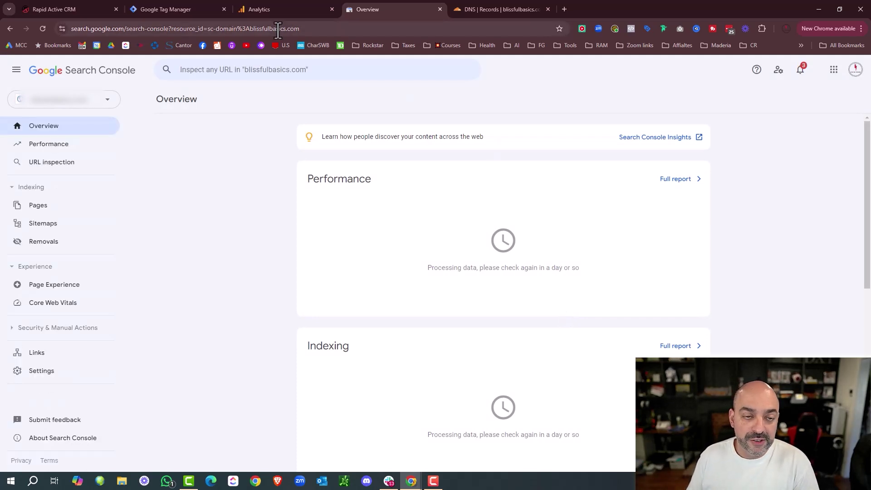
Switch to Google Analytics, close the BB-Website stream details, dismiss the notice and complete the account setup through to the property's home page.
click(280, 11)
scroll(402, 299, down, 3)
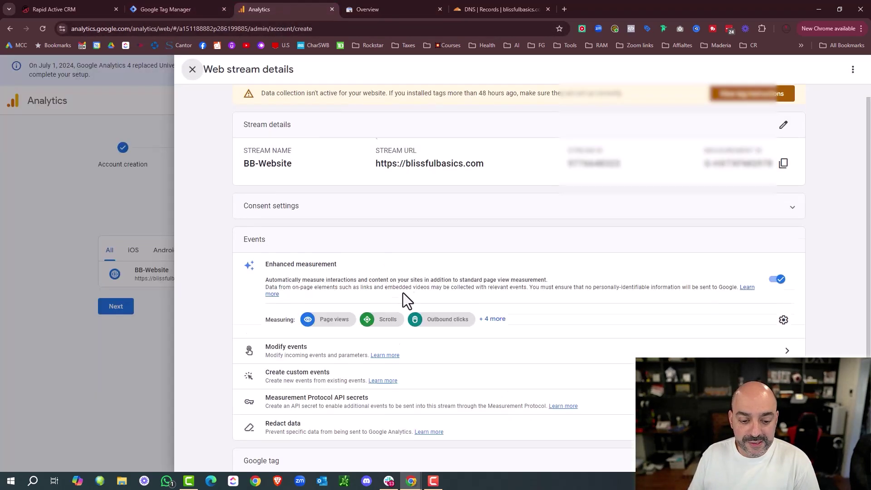
scroll(812, 124, up, 3)
click(192, 71)
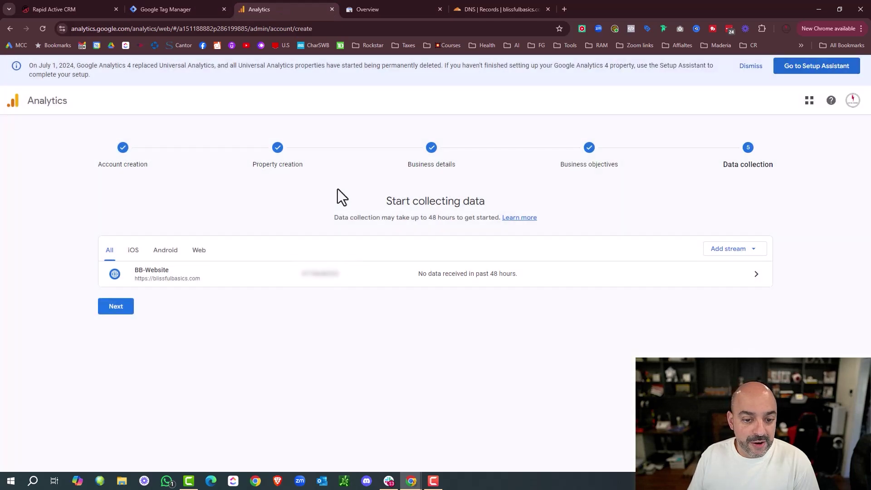
click(751, 66)
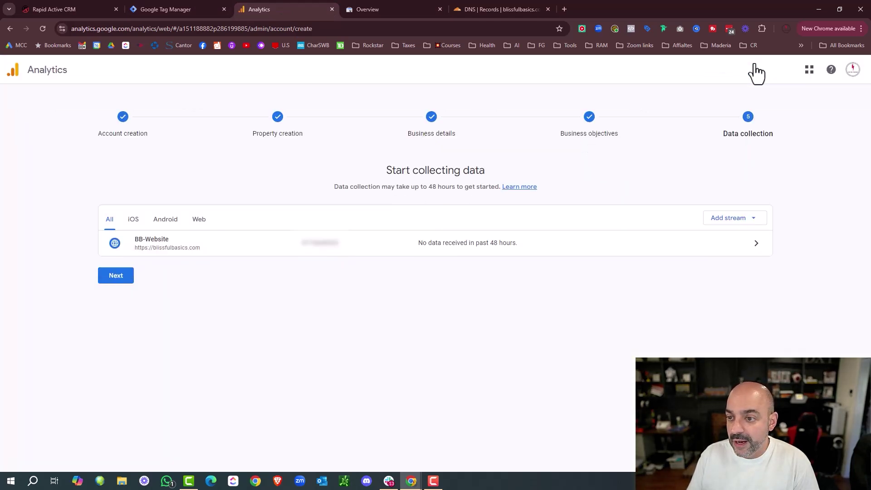
click(111, 275)
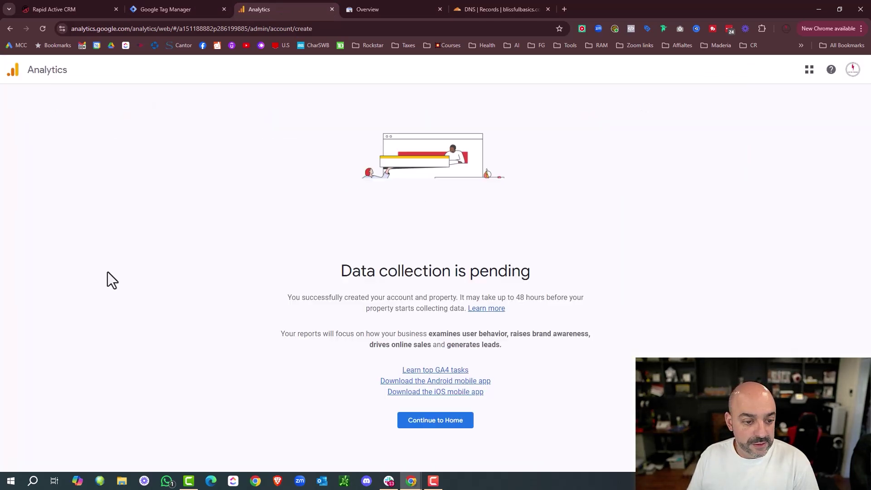
click(460, 417)
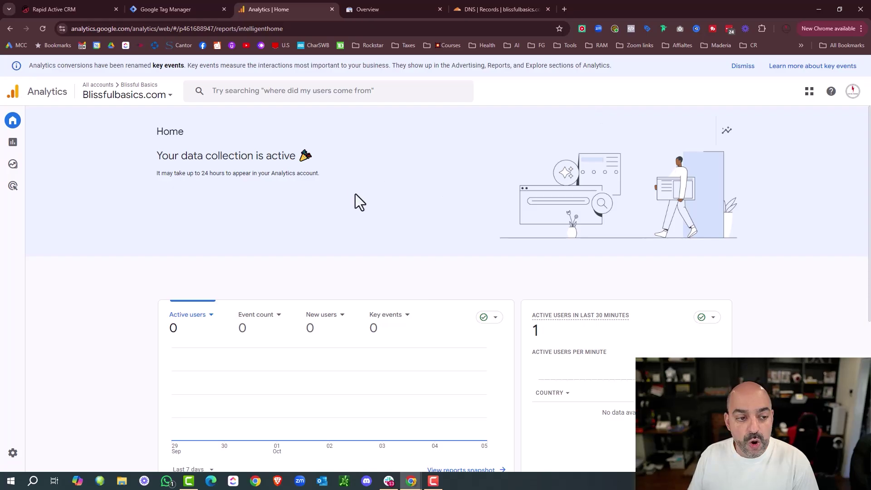
scroll(355, 194, down, 5)
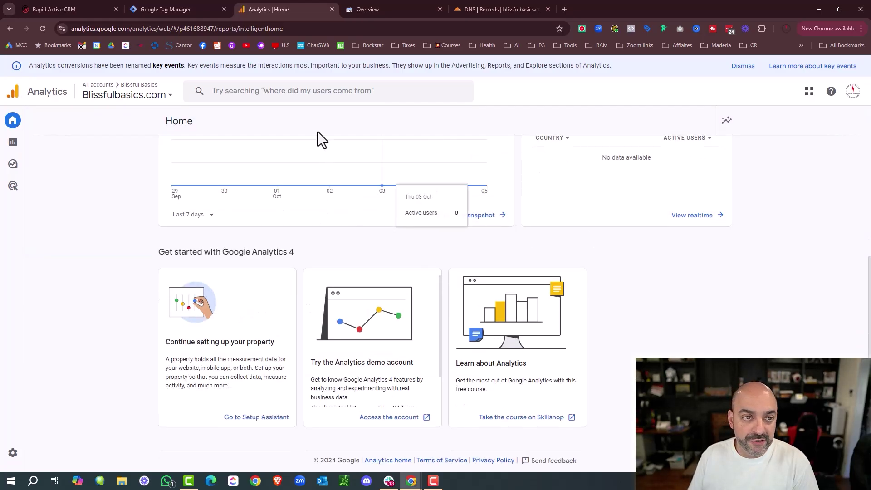
Switch to Rapid Active CRM and open the integrations settings of the Blissful Basics location.
click(91, 6)
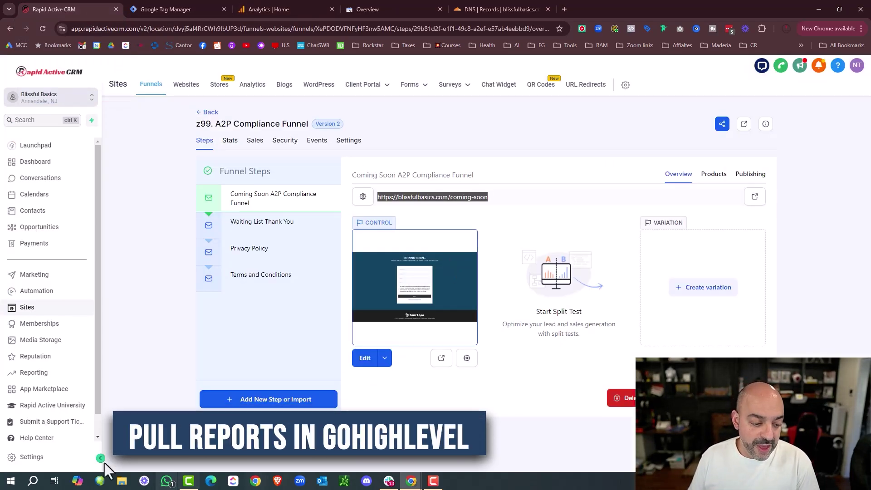
click(31, 457)
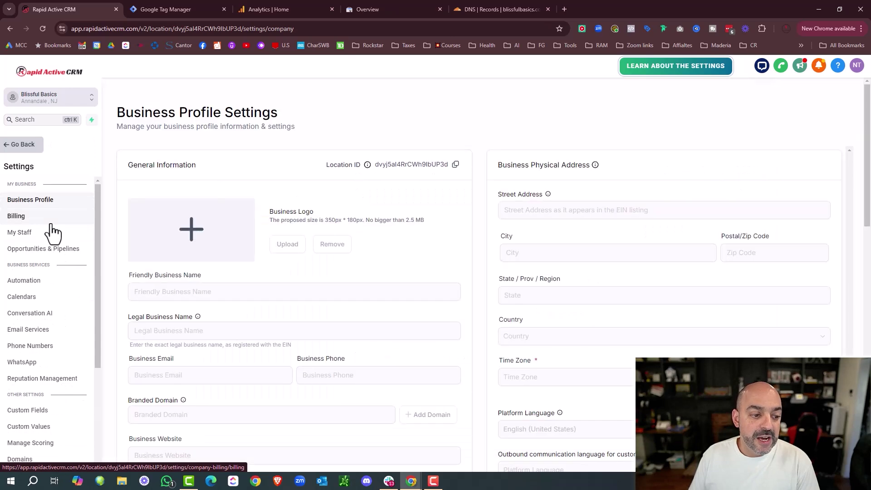
scroll(54, 372, down, 2)
click(38, 401)
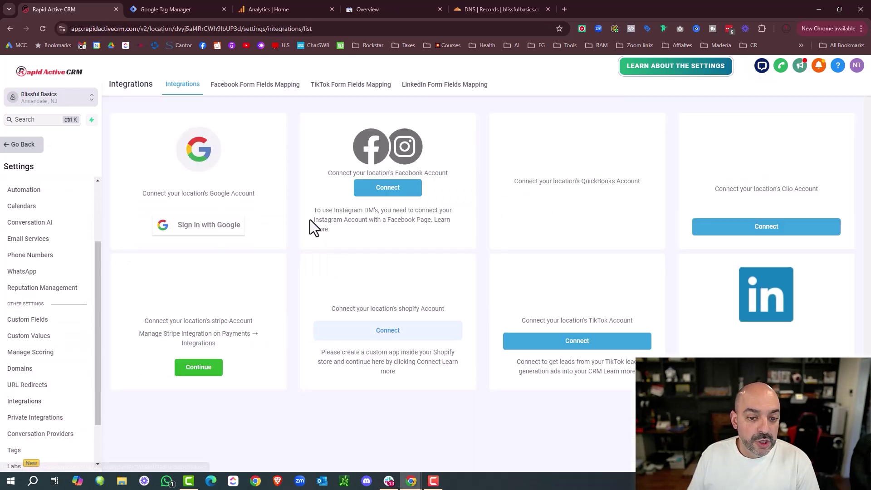
Connect the location's Google account by signing in to Lead Connector and allowing all requested access.
click(219, 225)
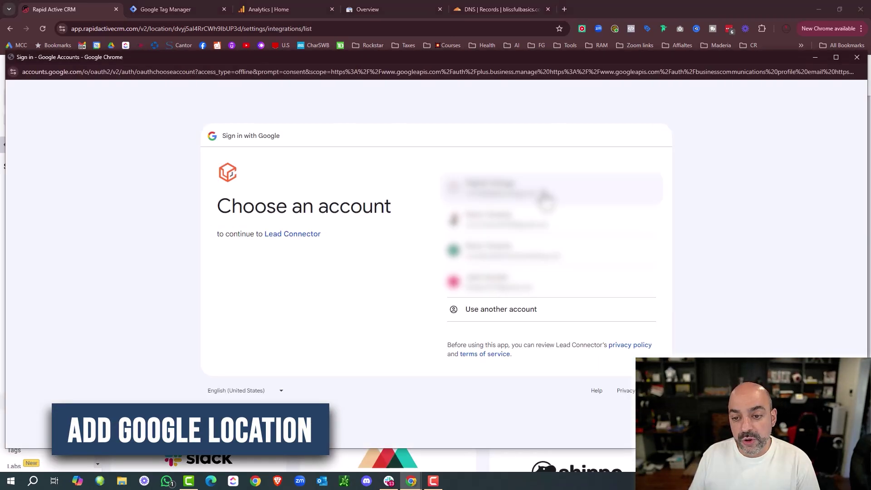
click(545, 199)
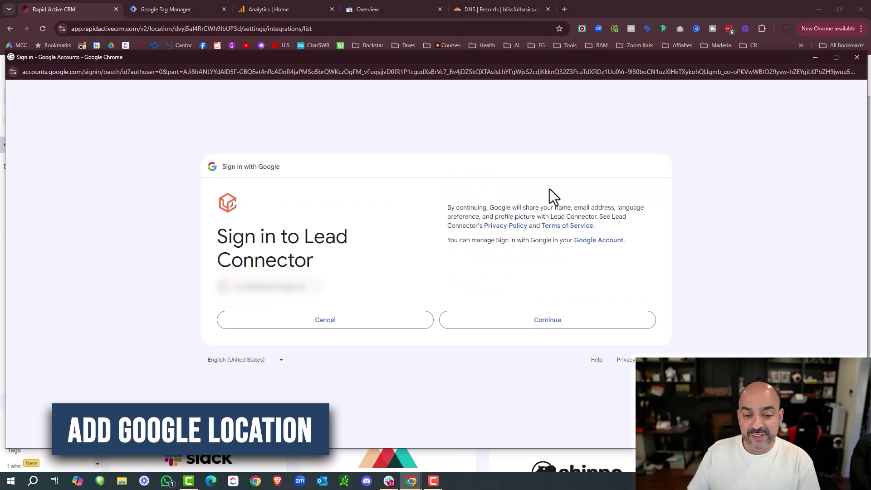
click(525, 326)
scroll(409, 204, down, 3)
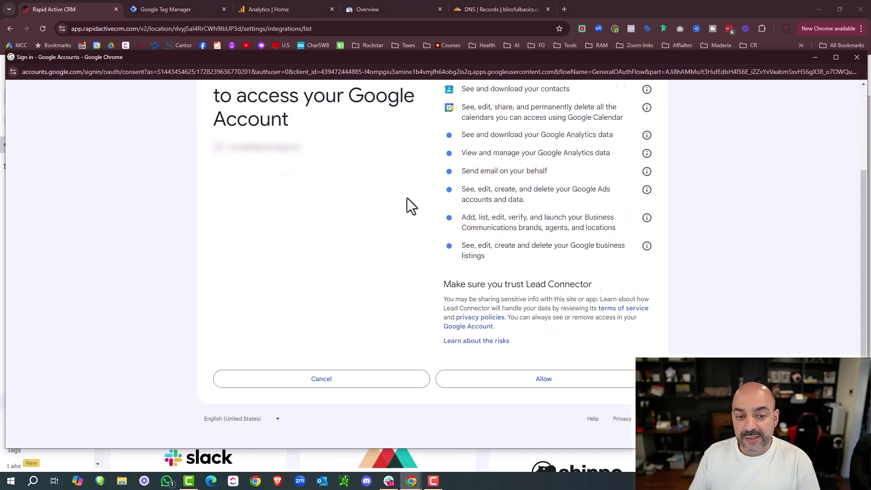
click(587, 379)
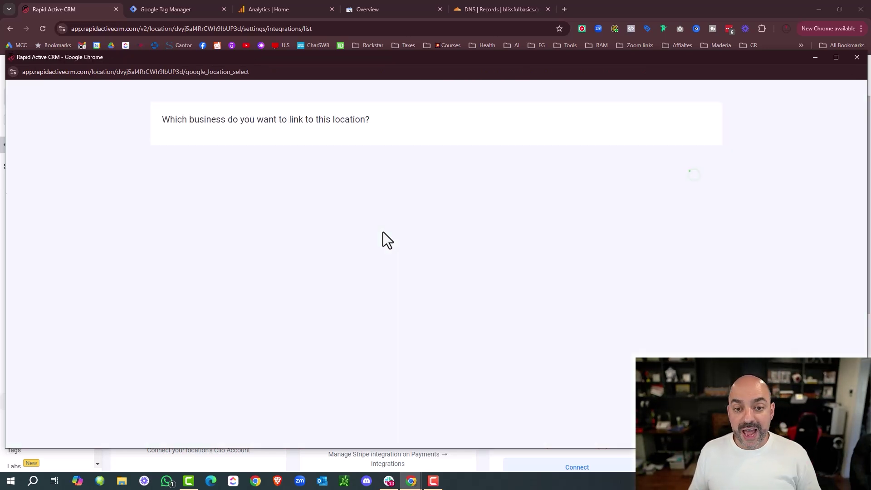
Look through the Google businesses offered for linking and close the selection window without choosing one.
click(409, 145)
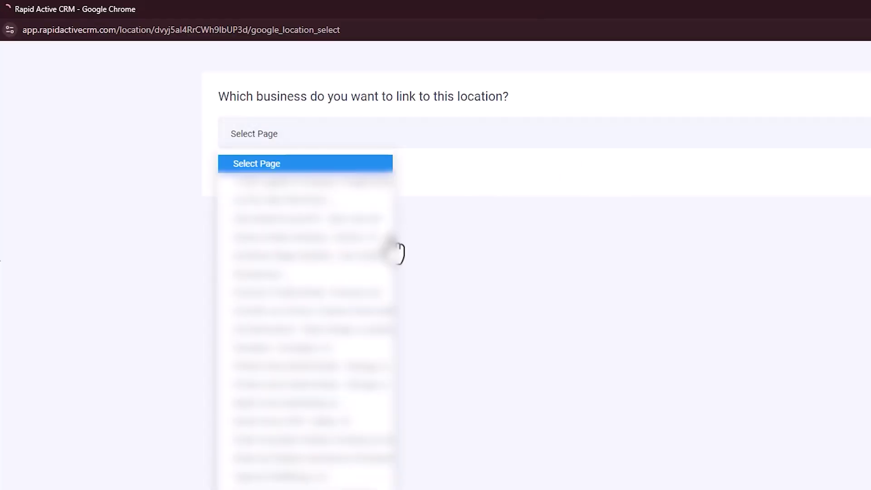
click(243, 181)
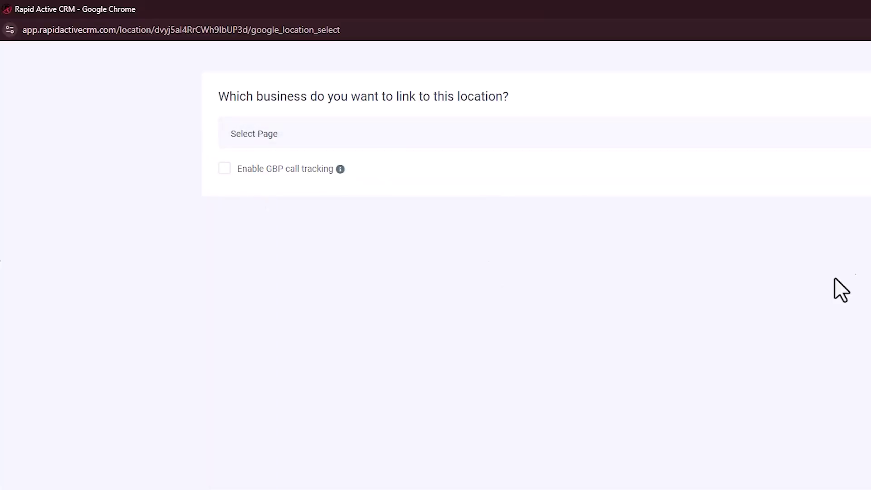
click(857, 59)
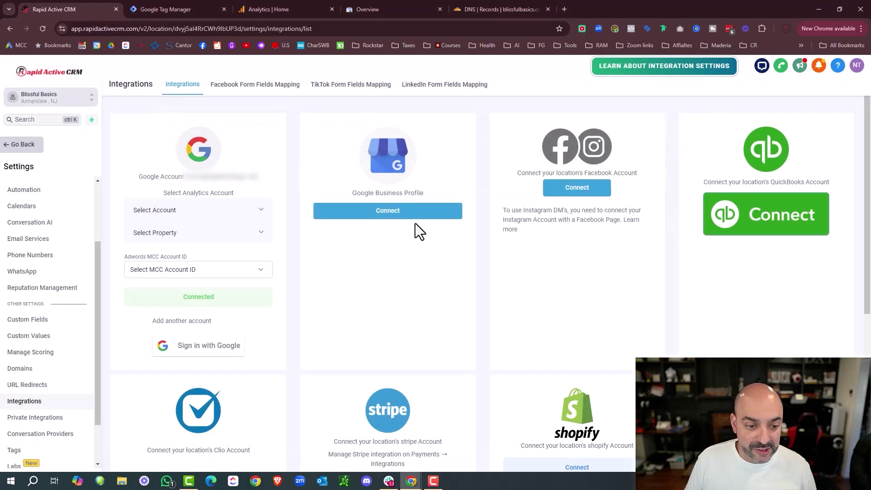
Set the Google integration's Analytics account to Blissful Basics and try to choose its property.
click(236, 213)
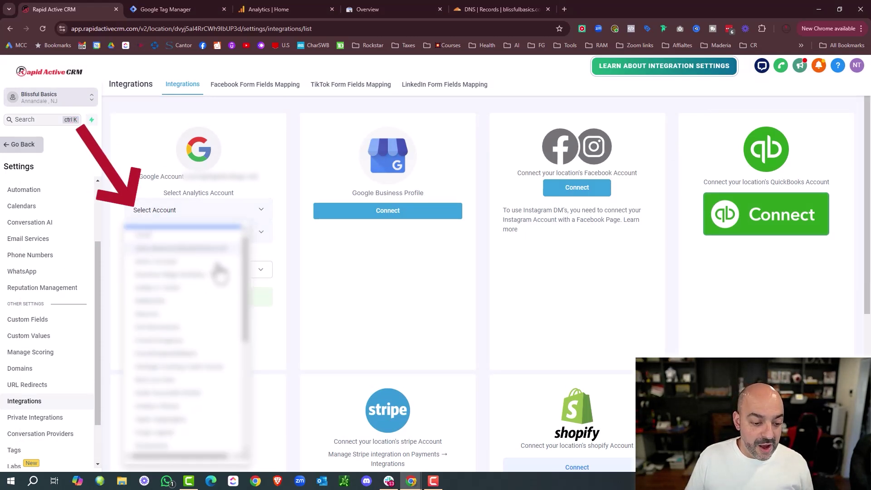
scroll(218, 281, down, 8)
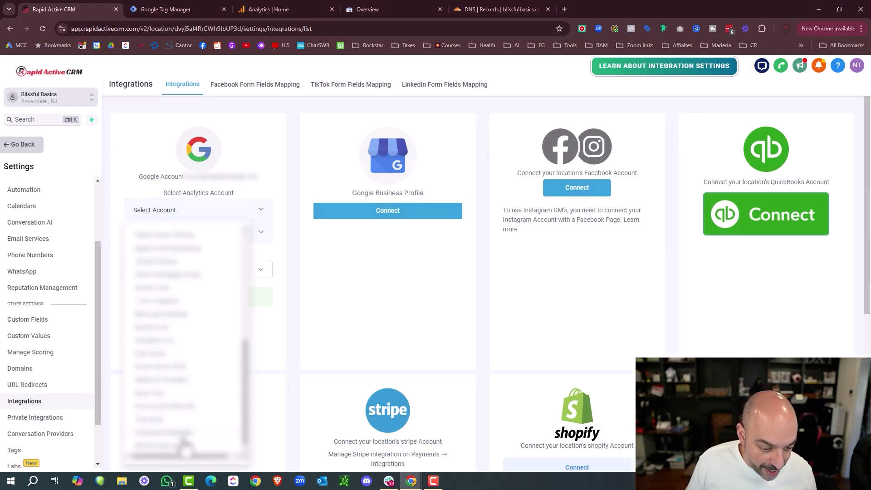
click(184, 447)
click(249, 241)
click(226, 252)
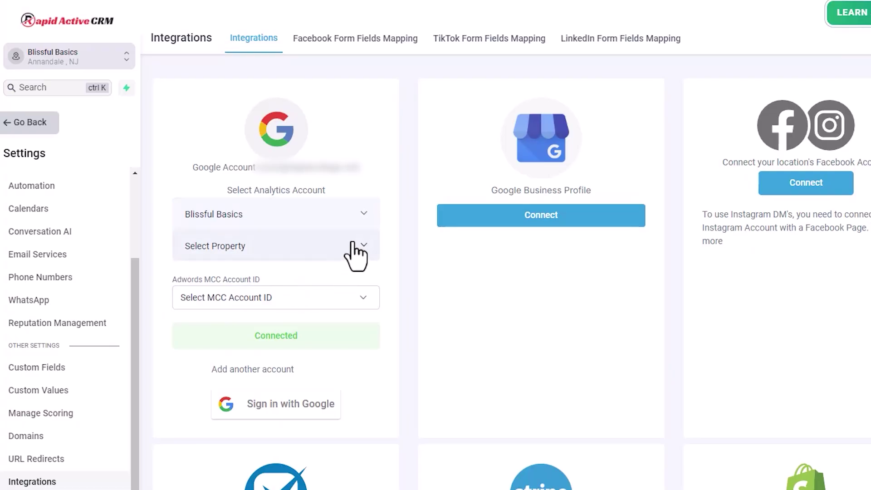
click(356, 256)
click(509, 350)
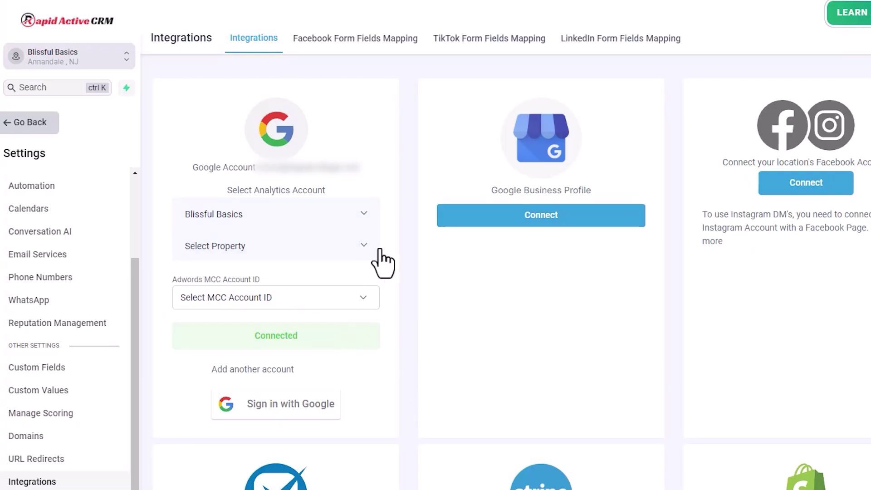
scroll(80, 336, down, 2)
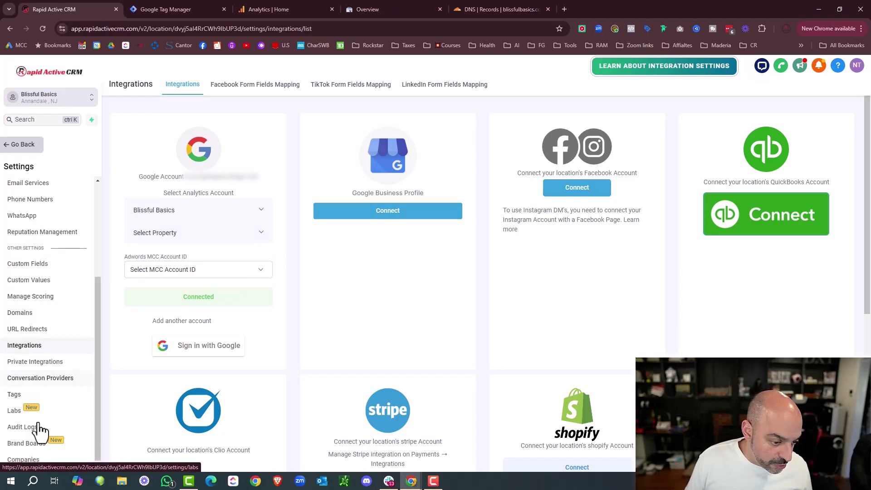
Leave the settings and look through the location's Google Ads Report and Attribution Report, down to the session events.
click(20, 144)
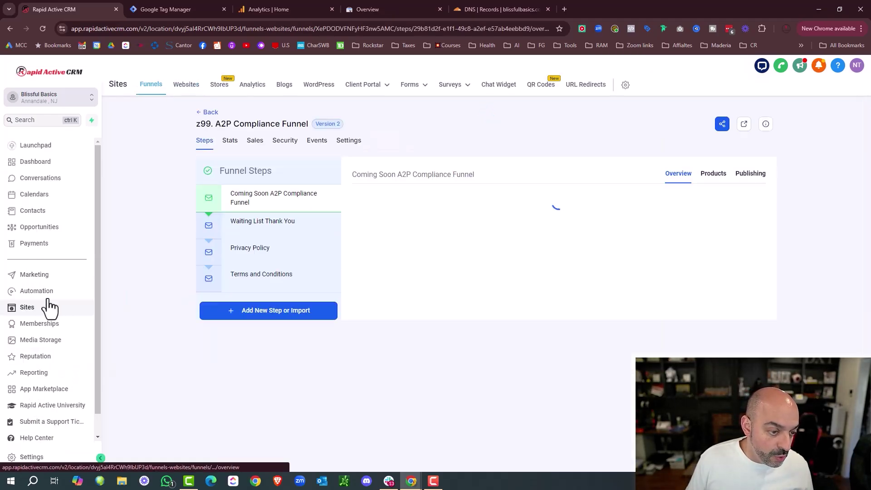
scroll(46, 318, down, 1)
click(34, 349)
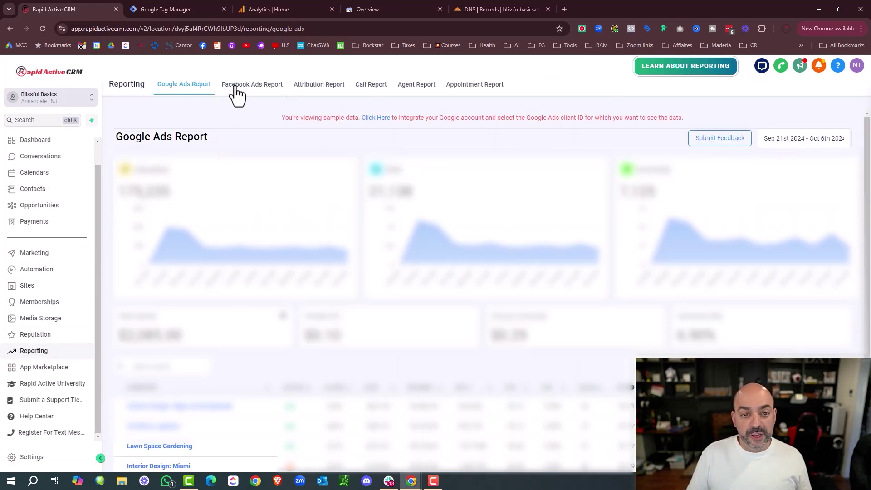
scroll(263, 111, down, 2)
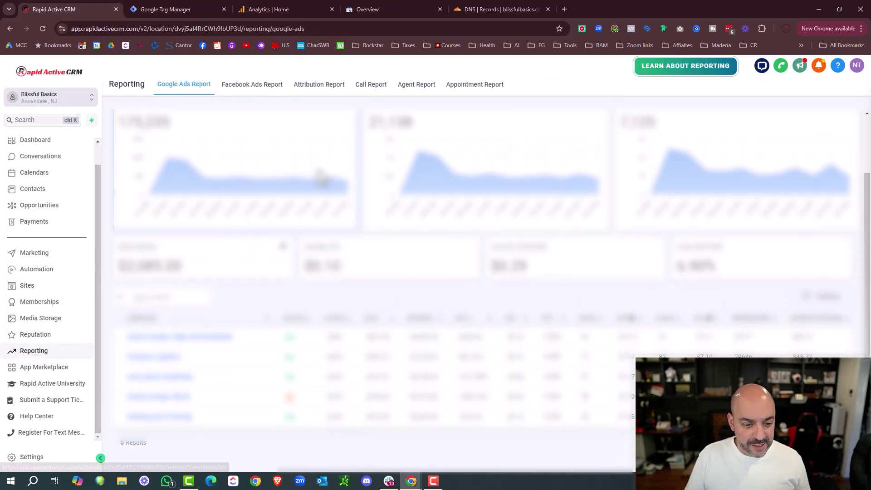
scroll(233, 175, up, 2)
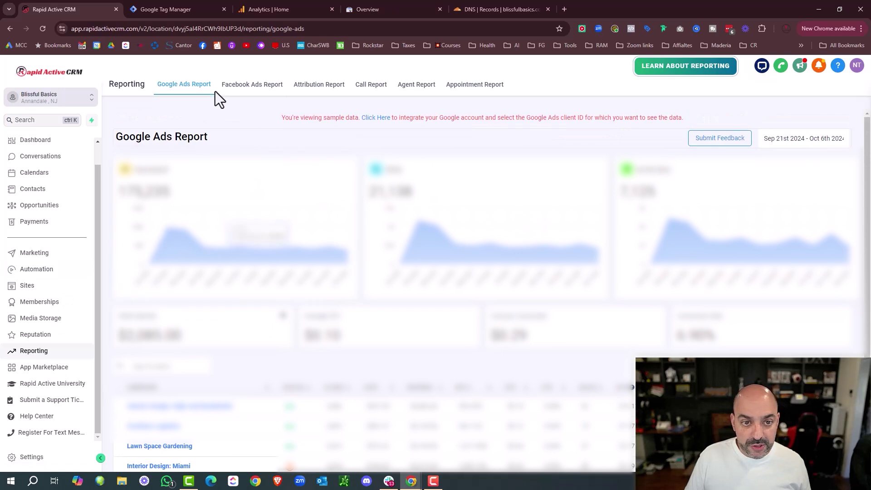
click(321, 94)
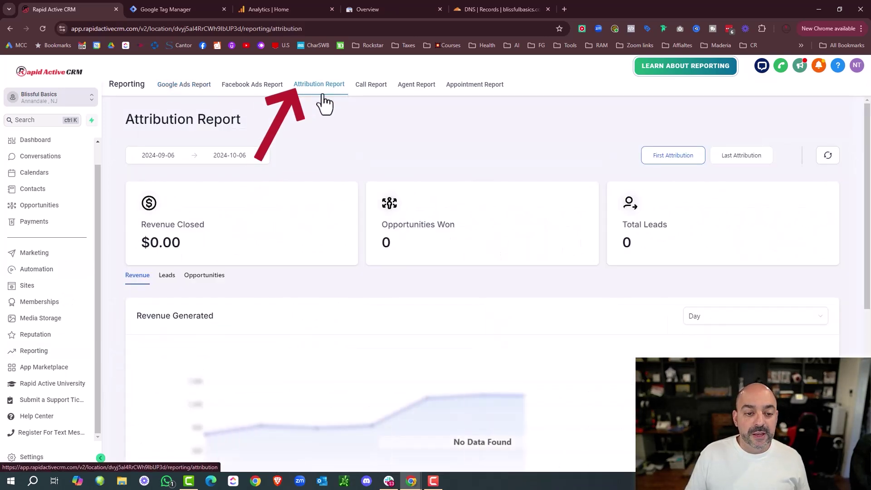
scroll(471, 260, down, 6)
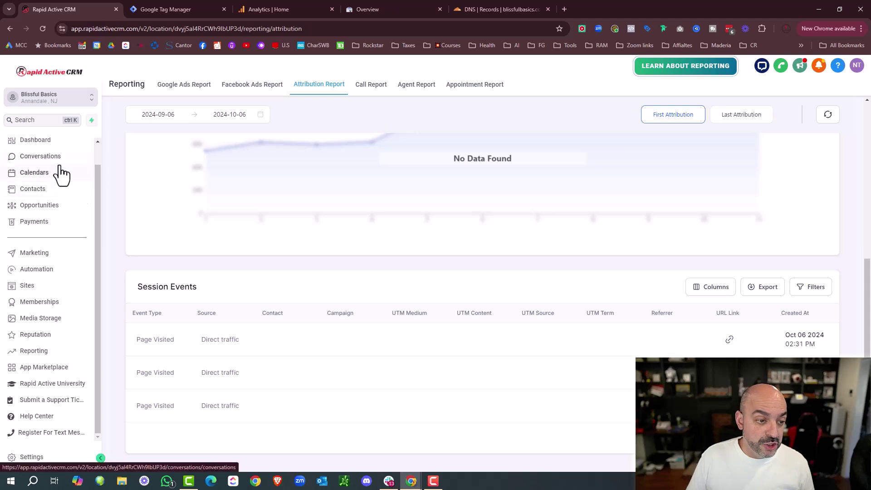
Open the location's dashboard and look through its widgets, including the Google Analytics Report and Google Business Profile.
scroll(58, 186, up, 1)
scroll(58, 182, up, 1)
click(45, 163)
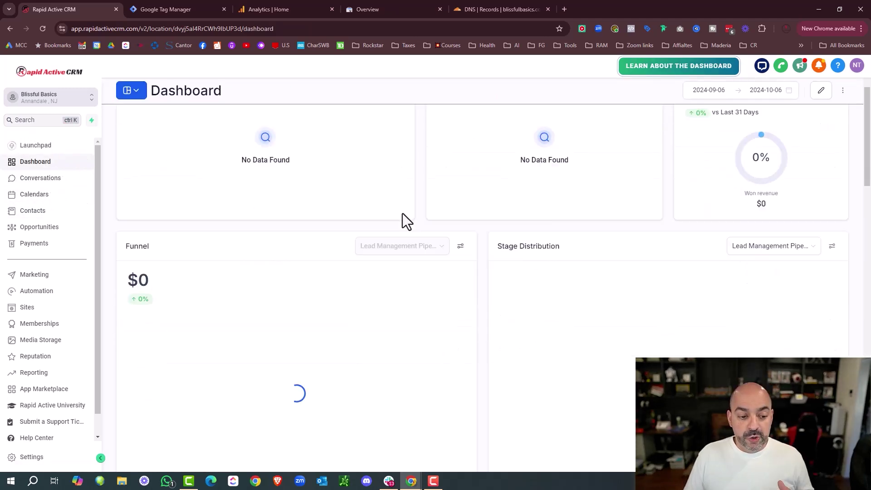
scroll(403, 216, down, 10)
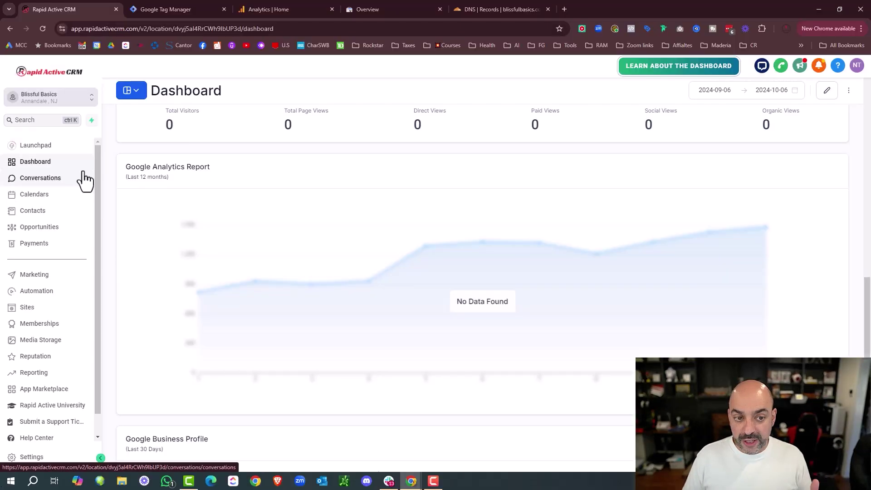
scroll(607, 224, up, 15)
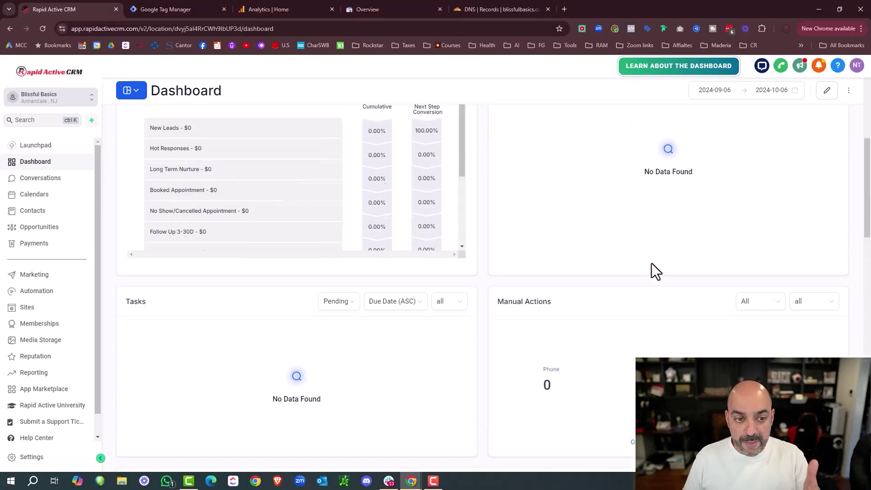
scroll(649, 265, down, 15)
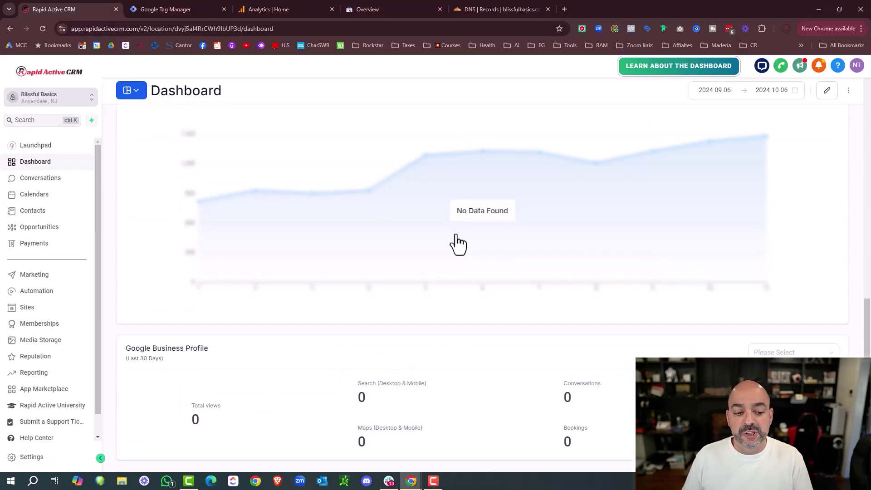
Switch to Google Analytics and open the Search Console links in the Blissfulbasics.com property's admin settings.
click(153, 10)
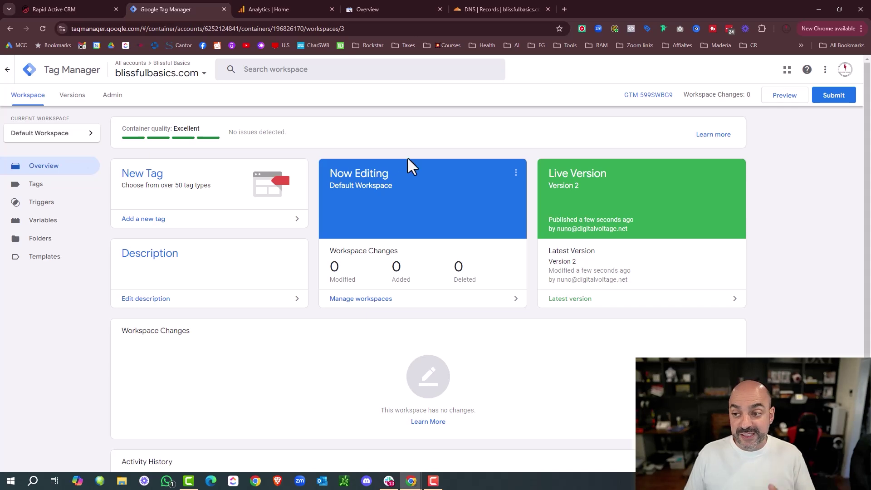
click(285, 7)
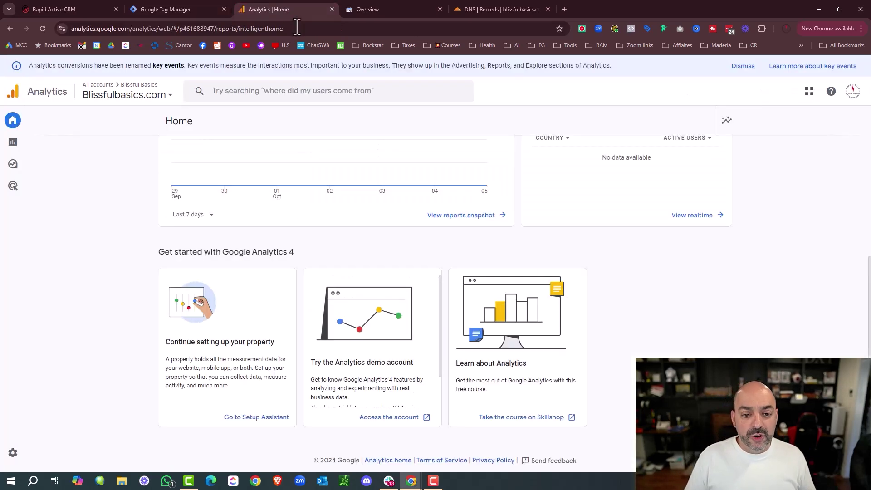
click(12, 453)
scroll(437, 353, down, 2)
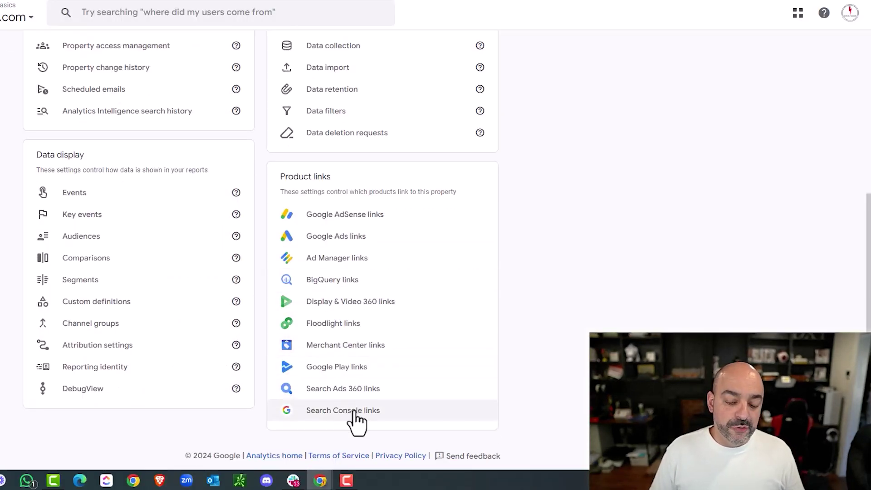
click(354, 411)
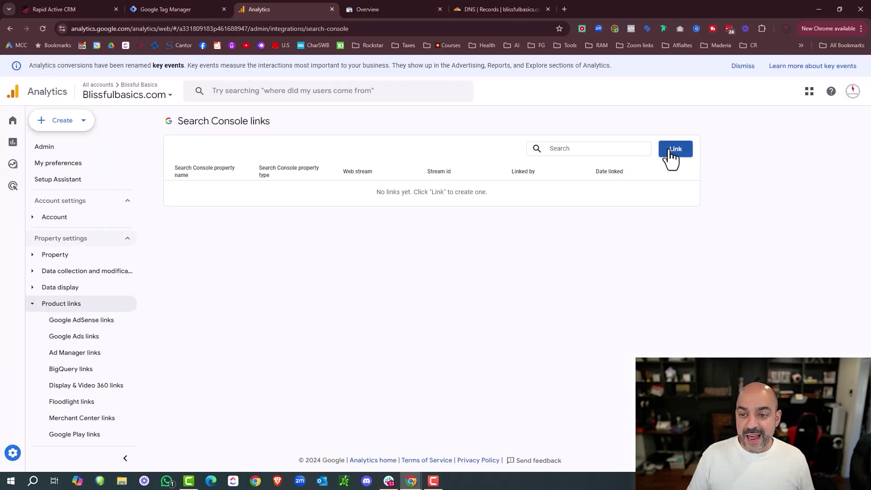
Start a new Search Console link and choose the blissfulbasics.com domain property for it.
click(671, 154)
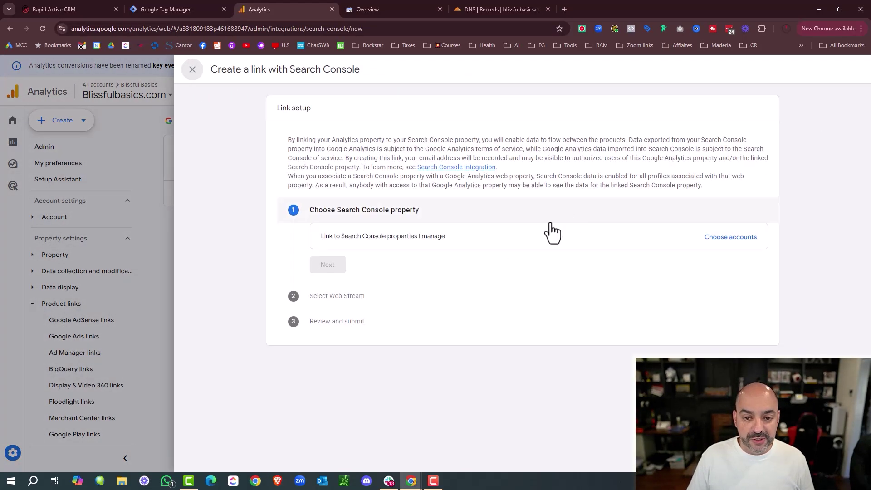
click(710, 245)
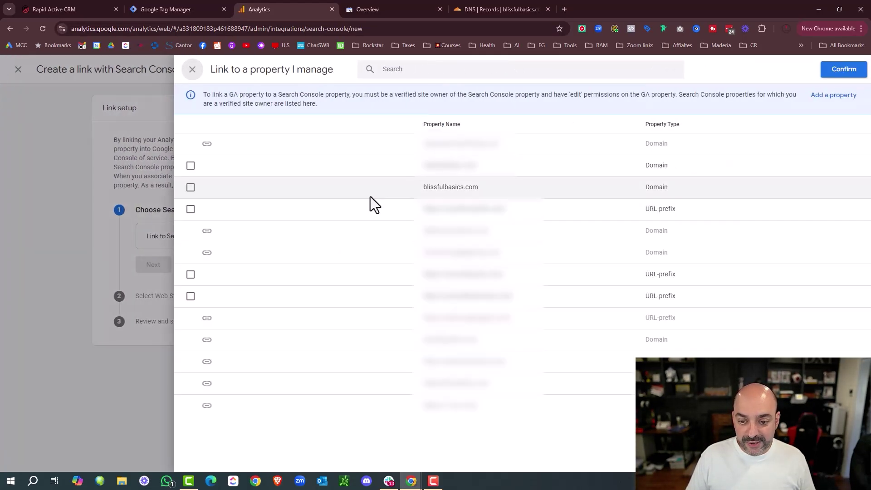
click(191, 188)
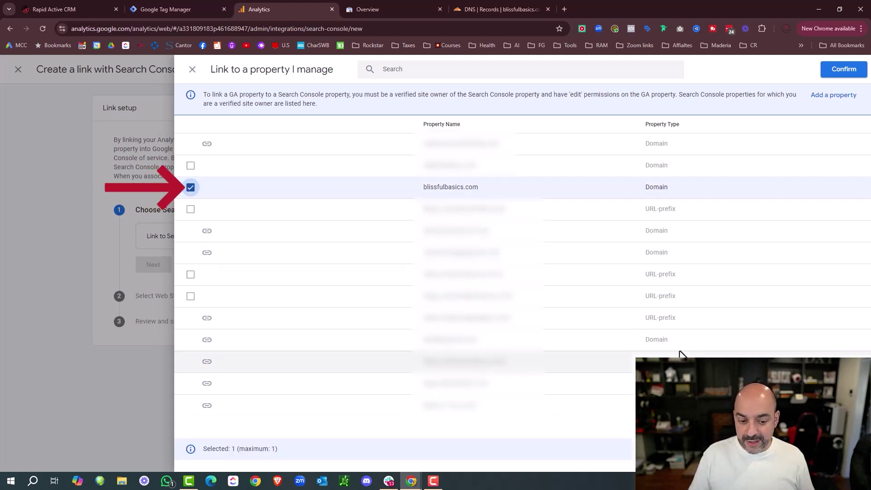
click(844, 69)
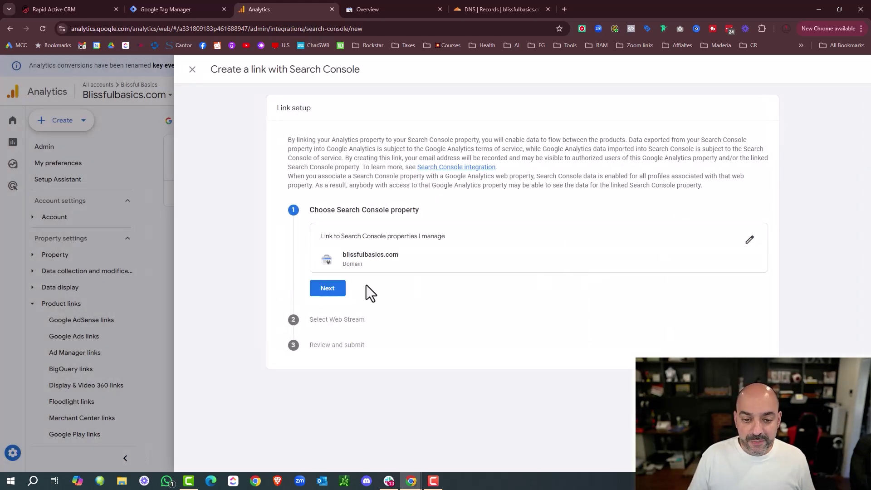
click(334, 290)
Select the BB-Website data stream for the Search Console link, submit it and close the link setup.
click(750, 271)
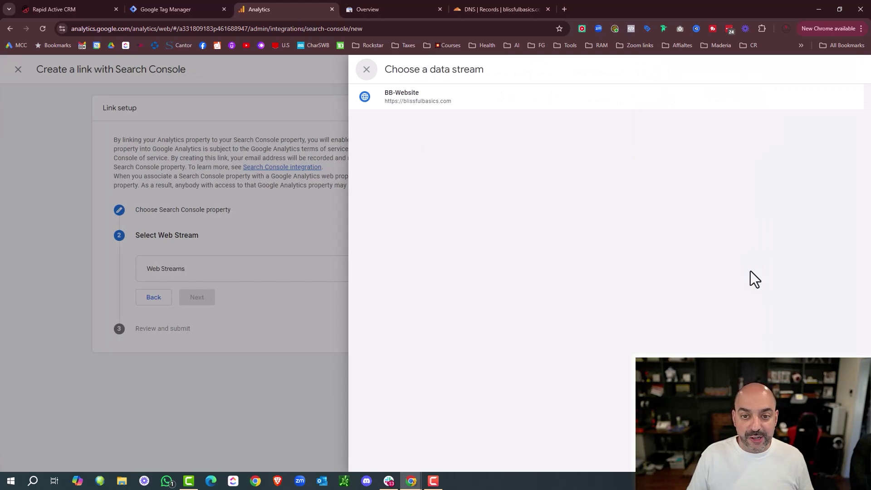
click(400, 95)
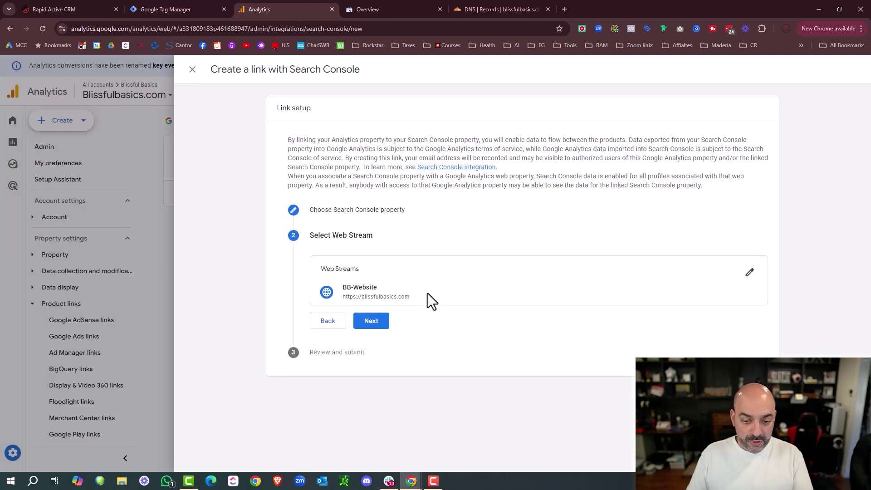
click(385, 325)
click(381, 394)
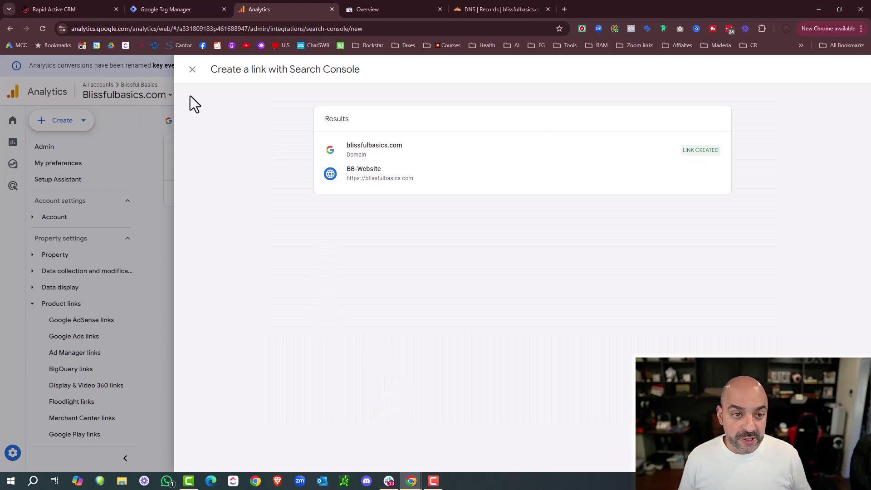
click(192, 71)
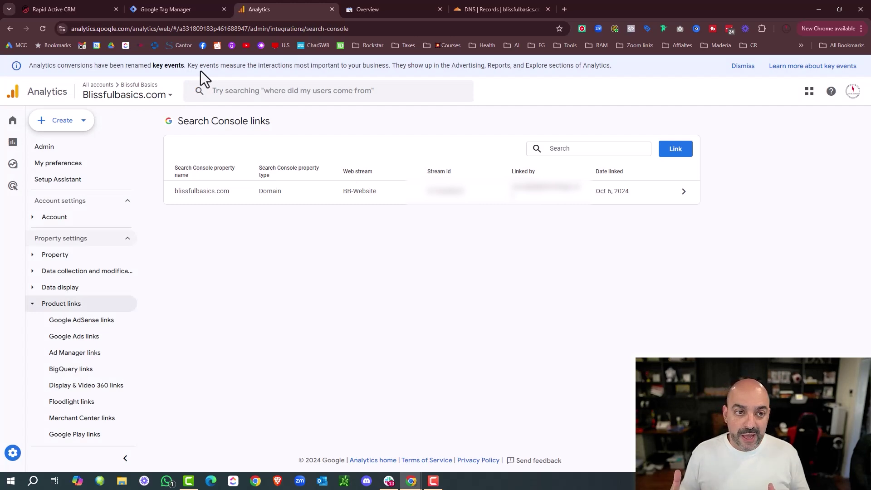
Switch to Google Tag Manager, start a new tag and look through the available tag types.
click(187, 8)
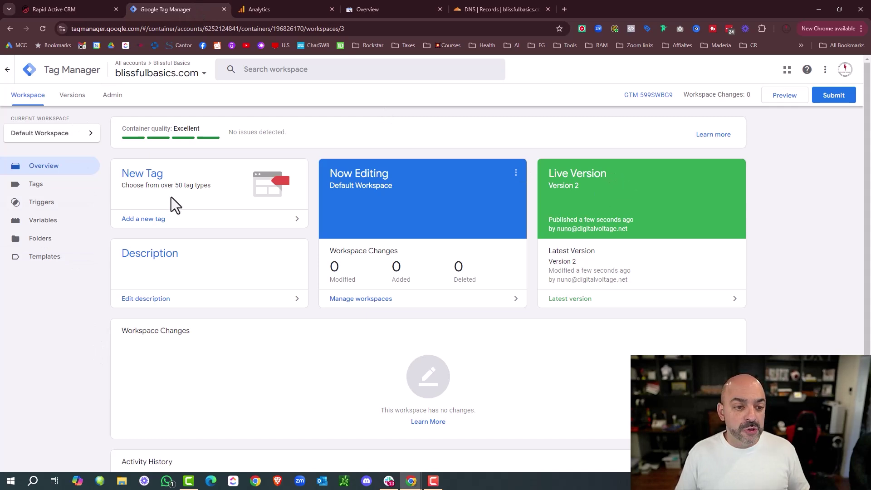
click(123, 220)
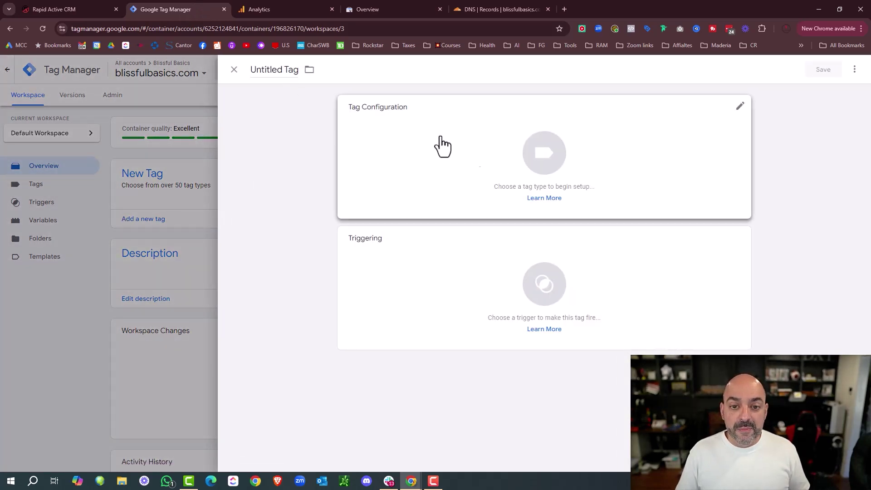
click(535, 175)
scroll(768, 136, down, 8)
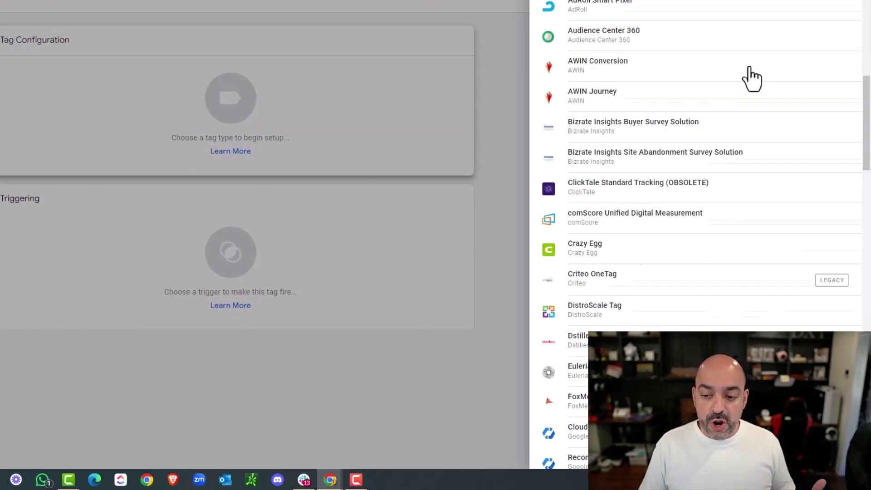
scroll(752, 80, down, 20)
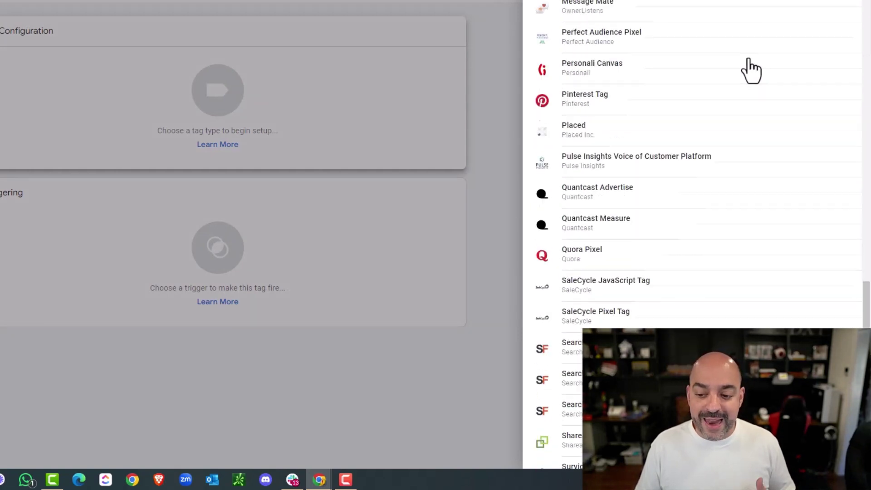
scroll(724, 102, down, 5)
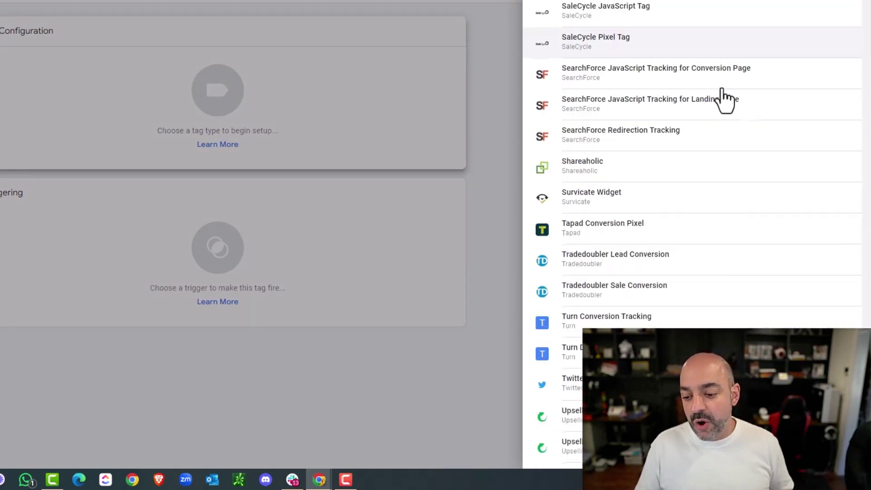
scroll(721, 102, down, 3)
scroll(708, 97, up, 20)
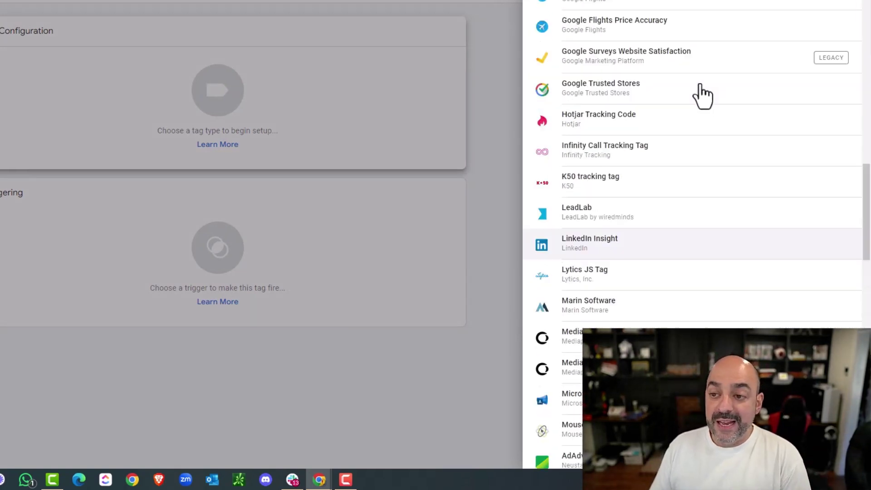
scroll(703, 96, up, 9)
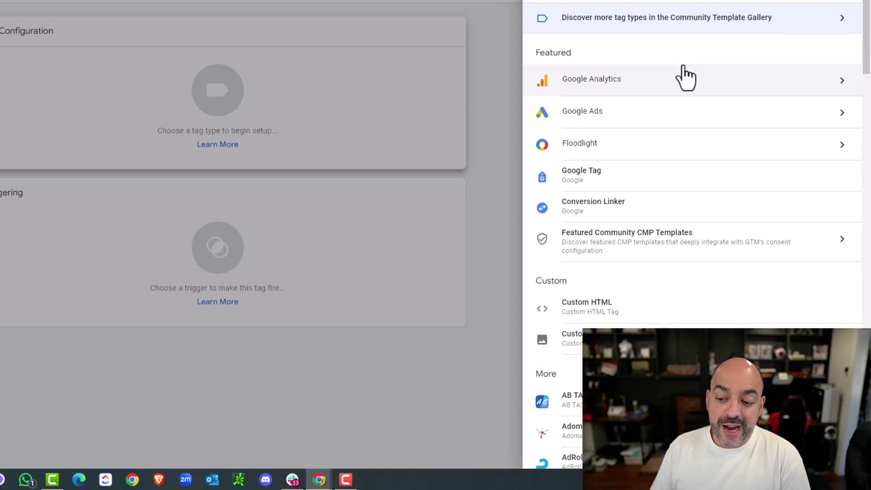
Browse the tag templates offered in the Community Template Gallery.
click(751, 19)
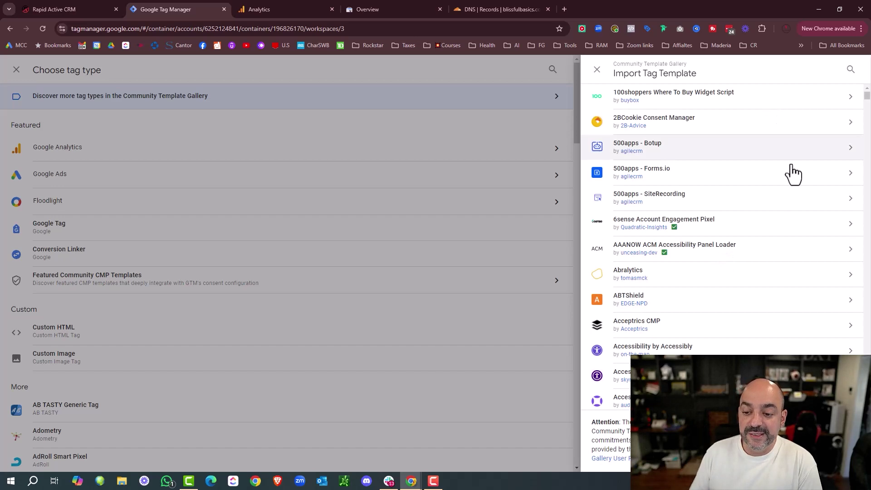
scroll(692, 166, down, 5)
scroll(695, 174, down, 20)
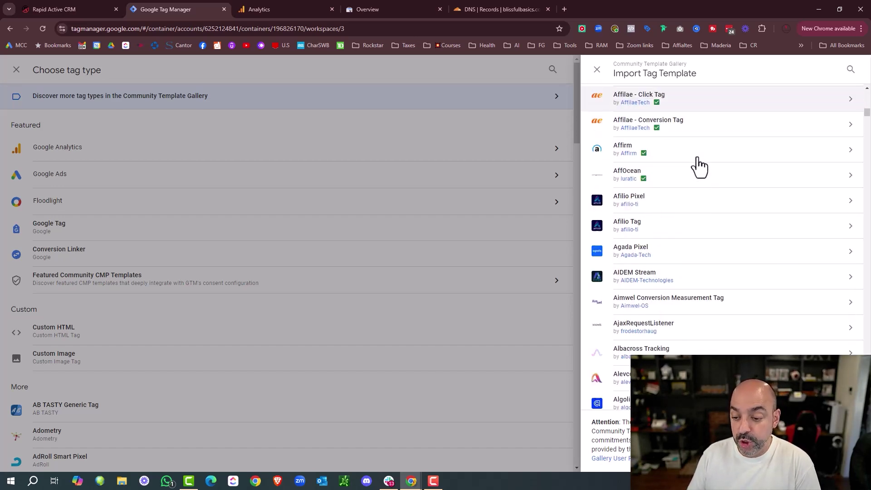
Switch to Google Analytics and look through the Reports snapshot of the Blissfulbasics.com property.
click(283, 9)
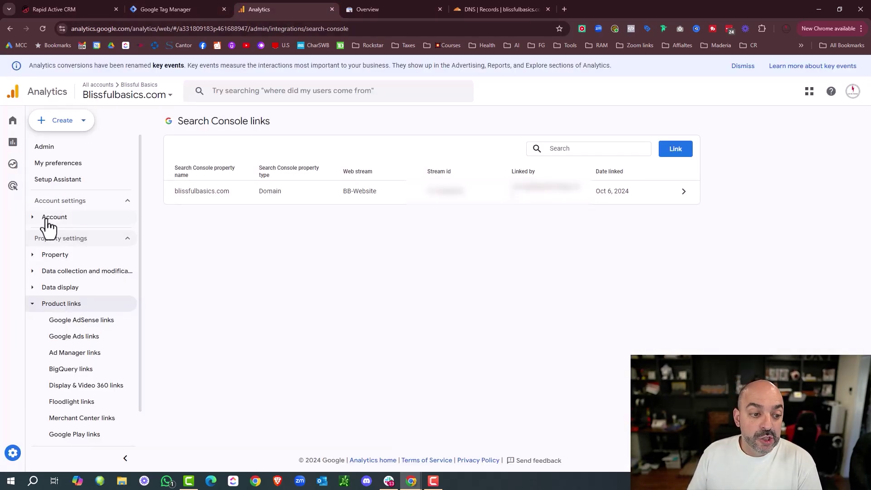
click(13, 142)
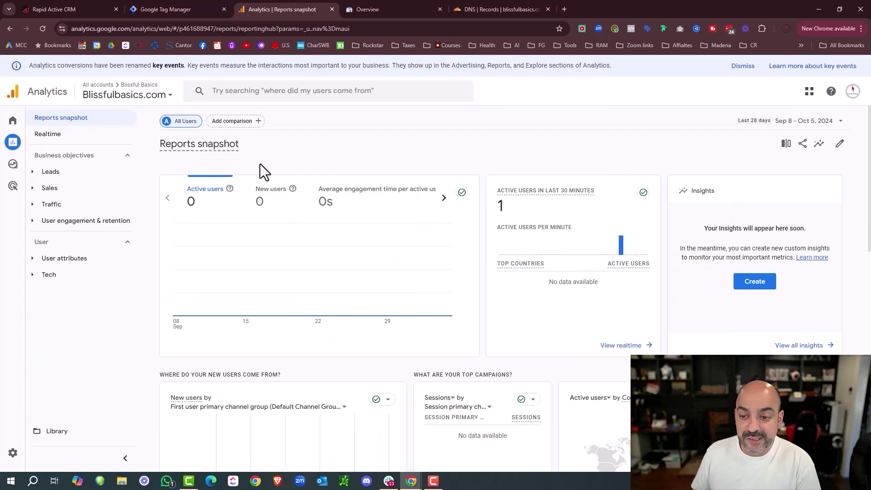
scroll(443, 182, down, 4)
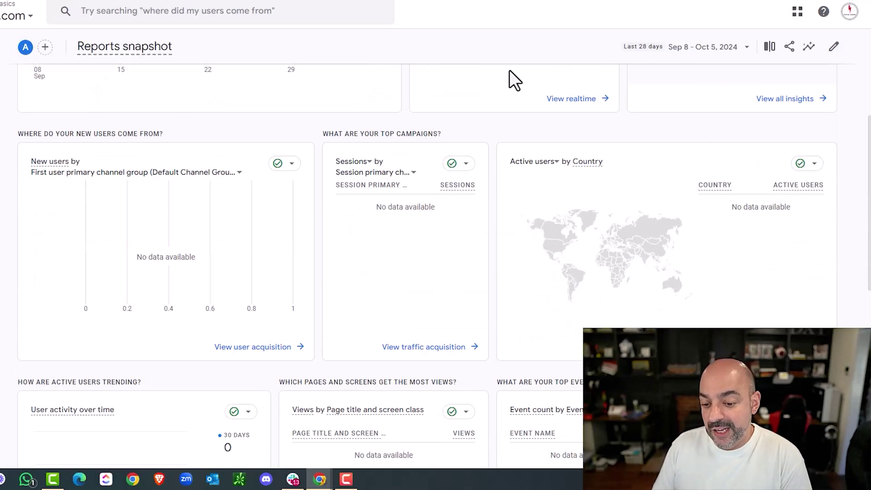
scroll(477, 88, up, 5)
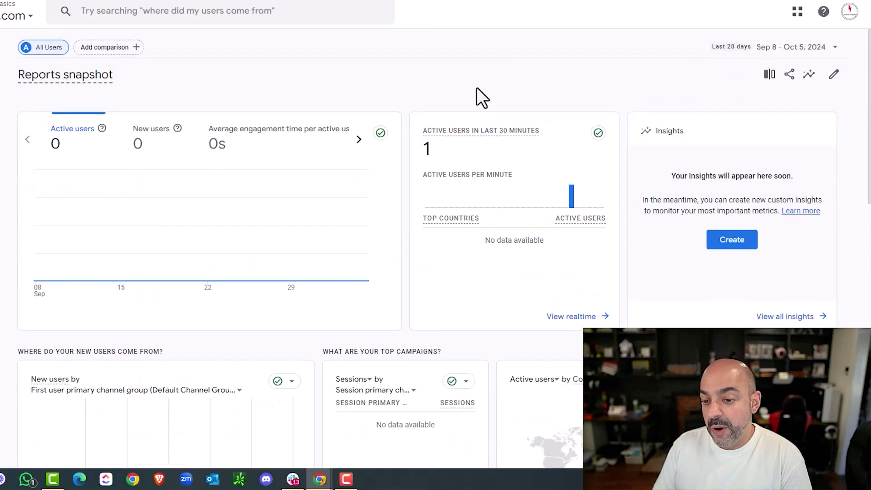
scroll(468, 186, down, 8)
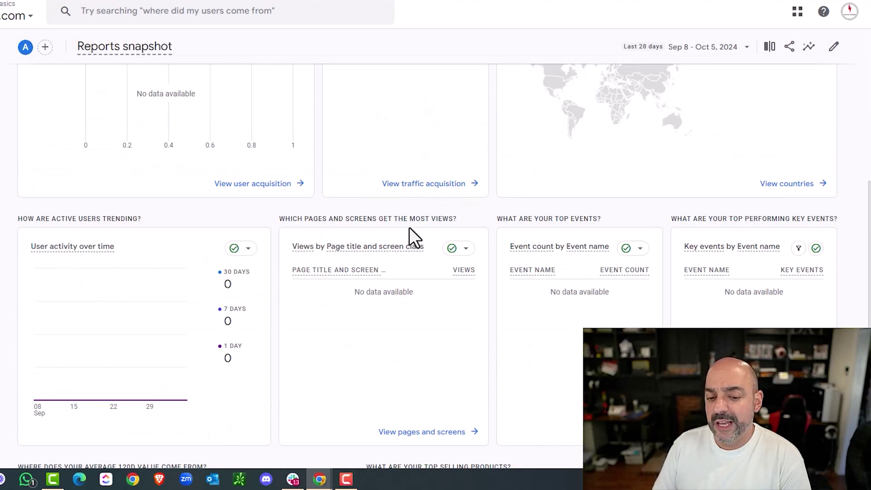